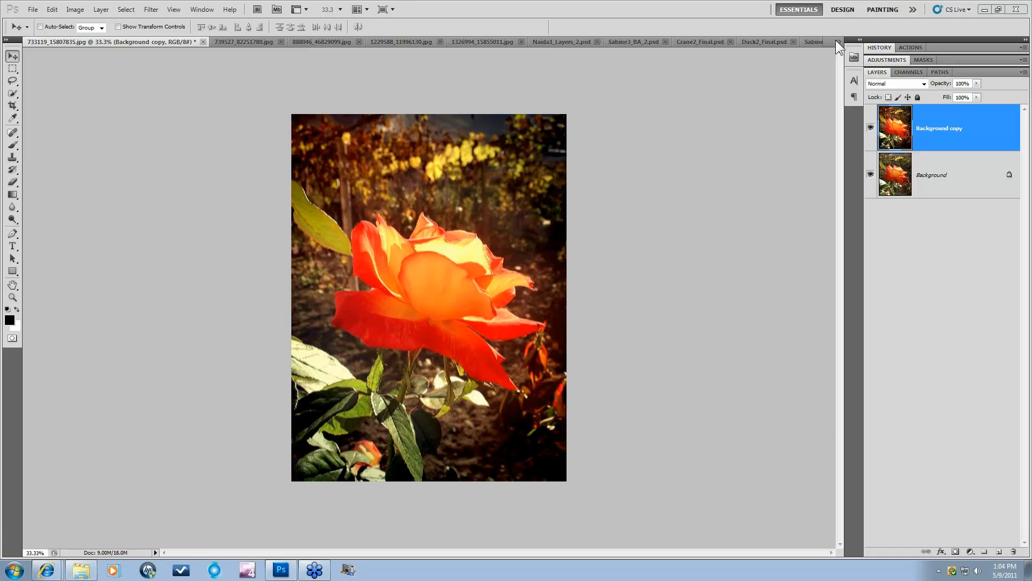
Step: Toggle the rose's Background copy layer off and on to compare, then switch to Tulips_BA.psd
{"action": "left_click", "coordinate": [838, 41]}
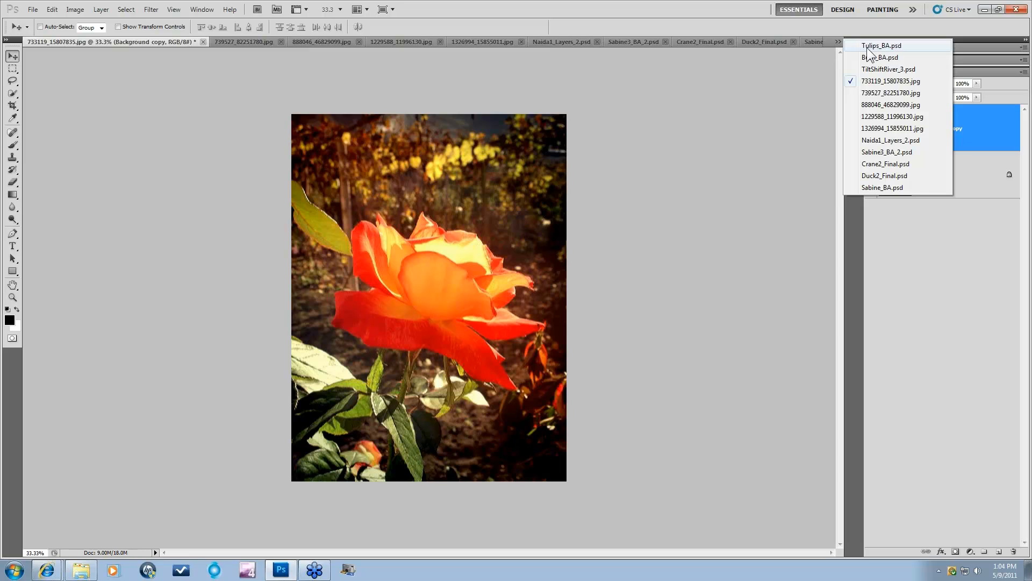
{"action": "left_click", "coordinate": [786, 101]}
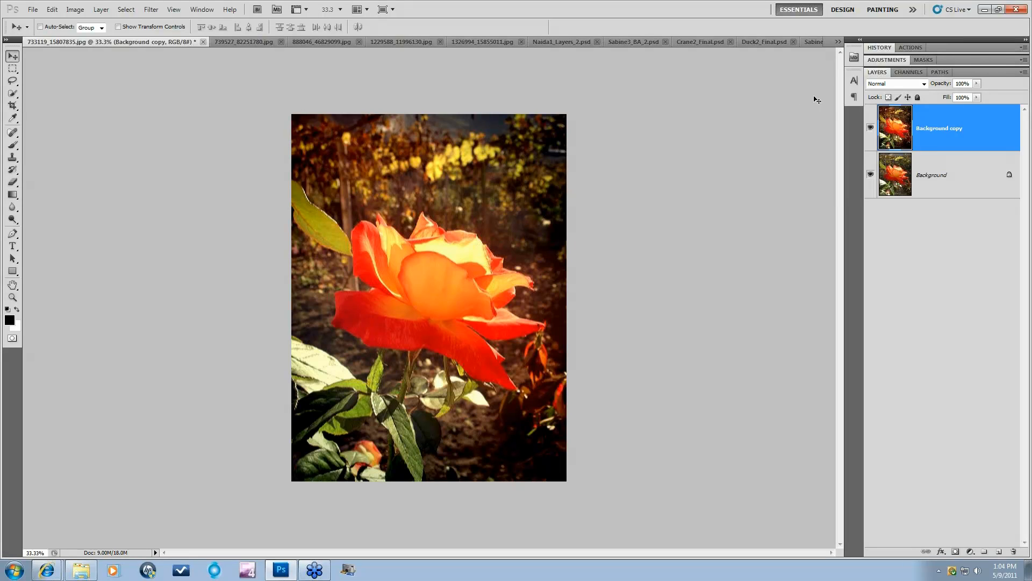
{"action": "left_click", "coordinate": [871, 129]}
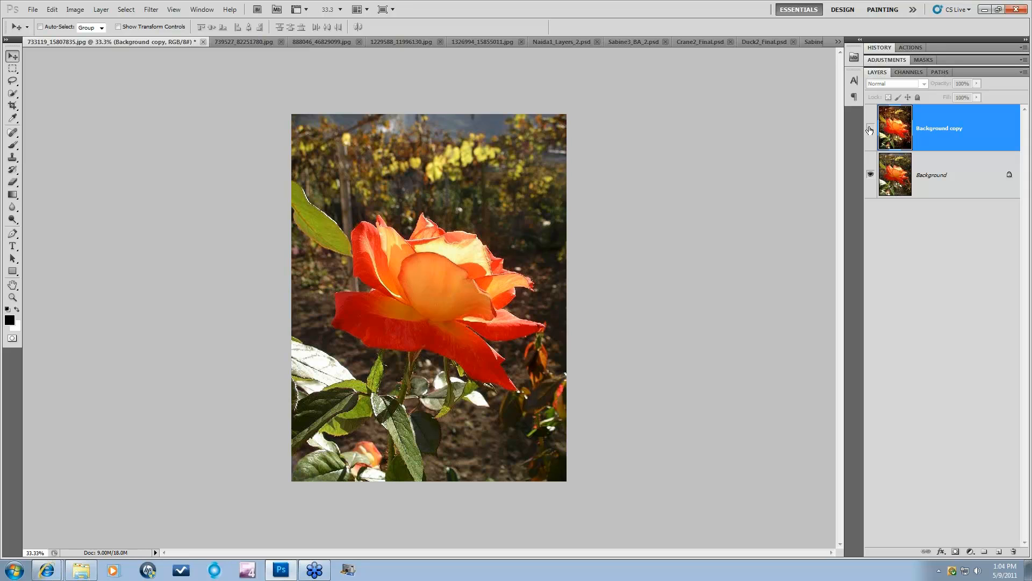
{"action": "left_click", "coordinate": [870, 129]}
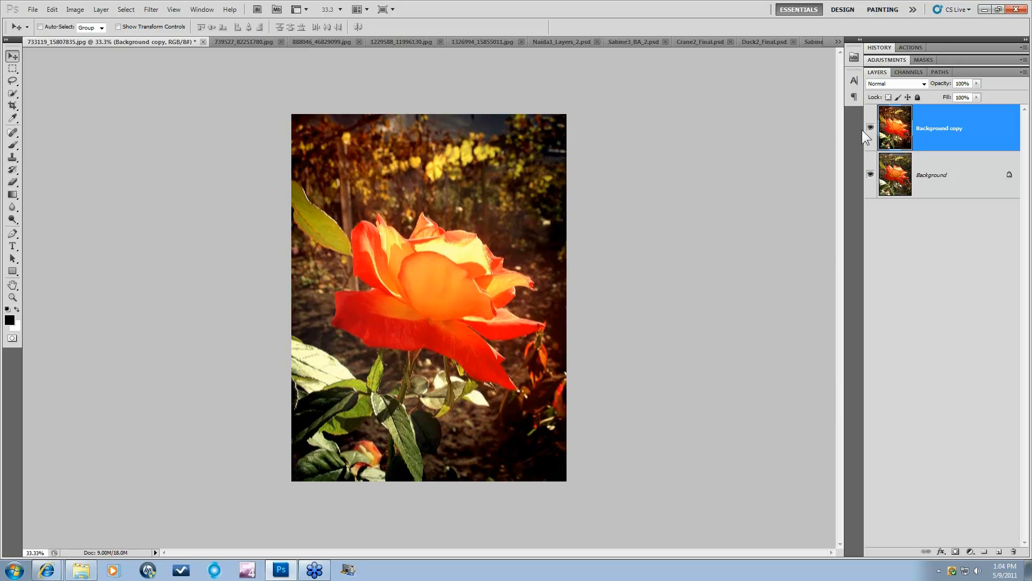
{"action": "left_click", "coordinate": [838, 42]}
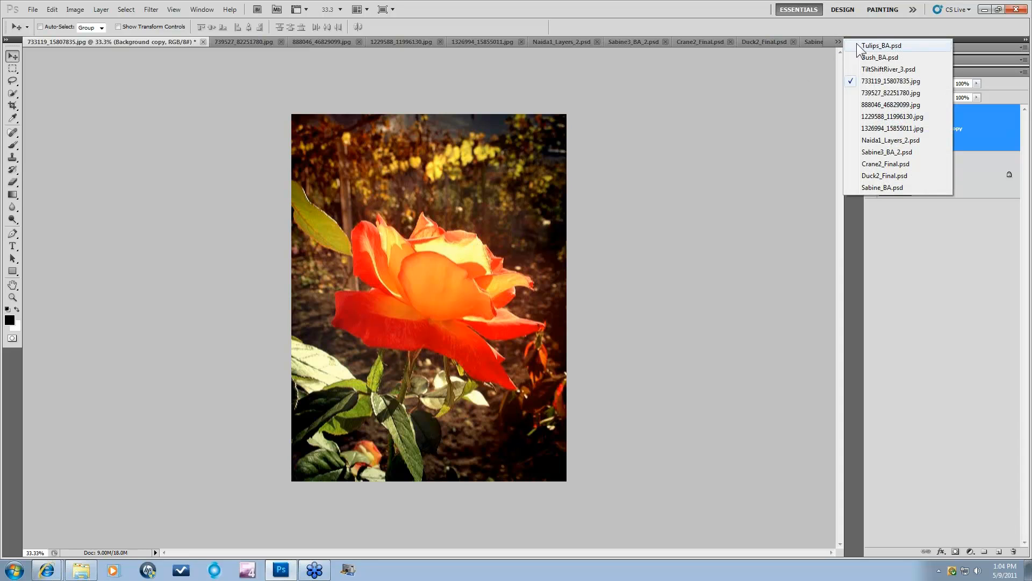
{"action": "left_click", "coordinate": [858, 44]}
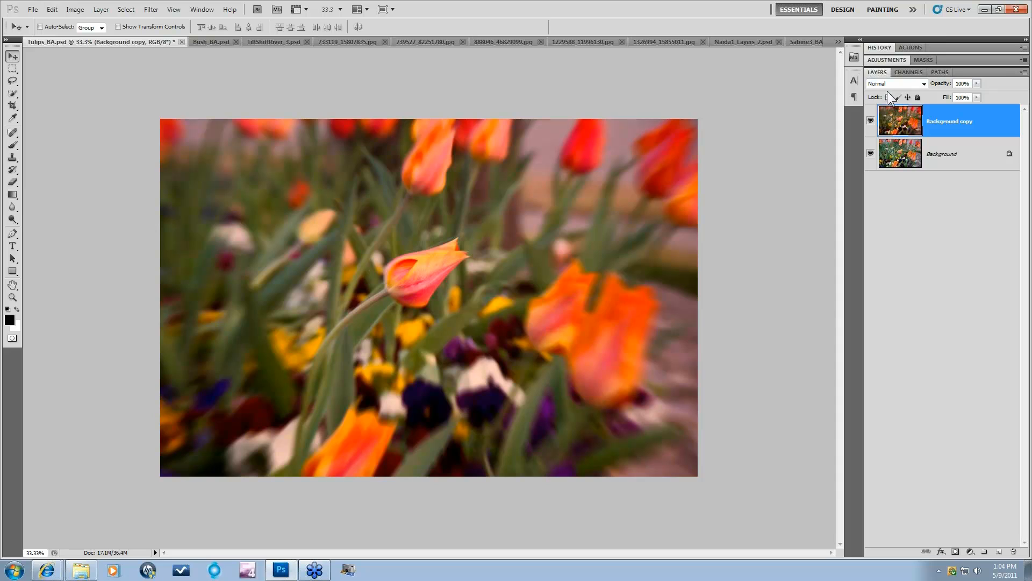
Step: Compare the blurred tulip layer and the vignetted Bush_BA layer with their originals
{"action": "left_click", "coordinate": [870, 122]}
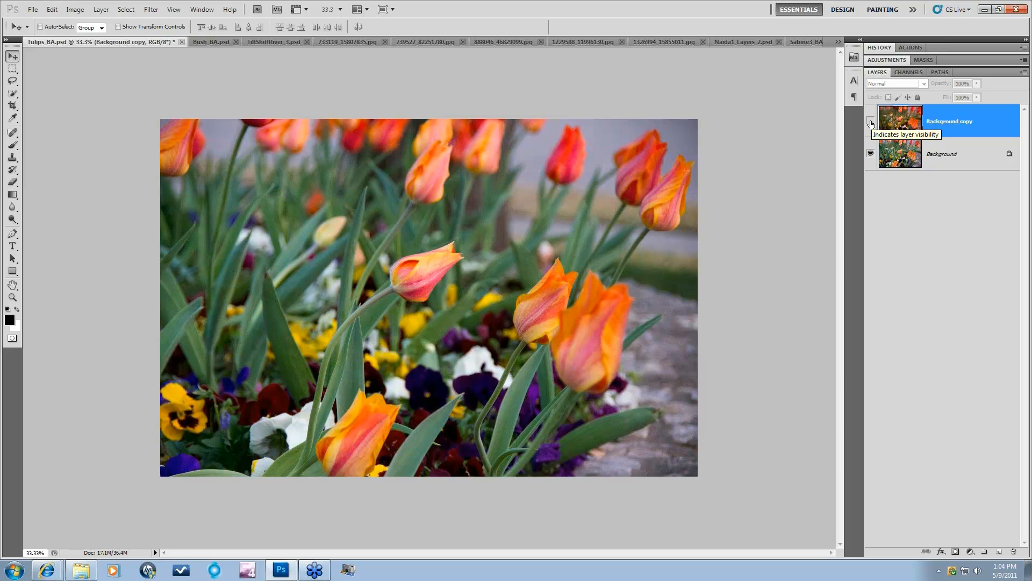
{"action": "left_click", "coordinate": [870, 124]}
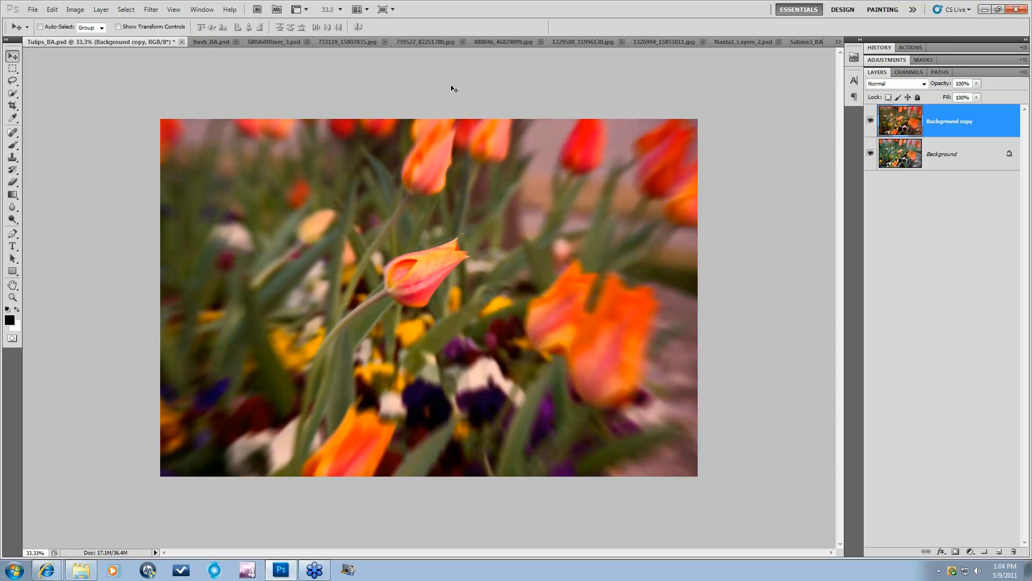
{"action": "left_click", "coordinate": [211, 43]}
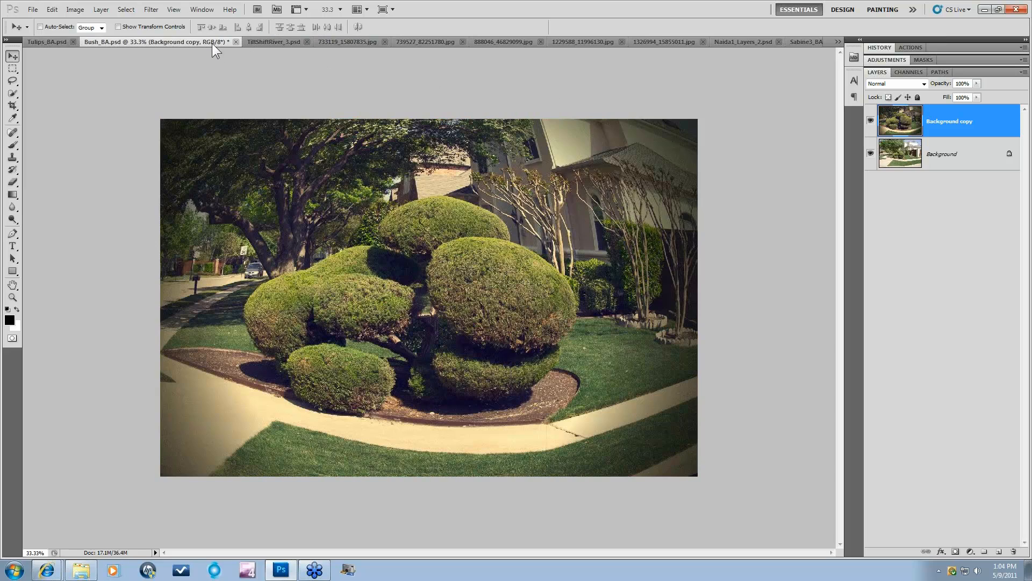
{"action": "left_click", "coordinate": [871, 122]}
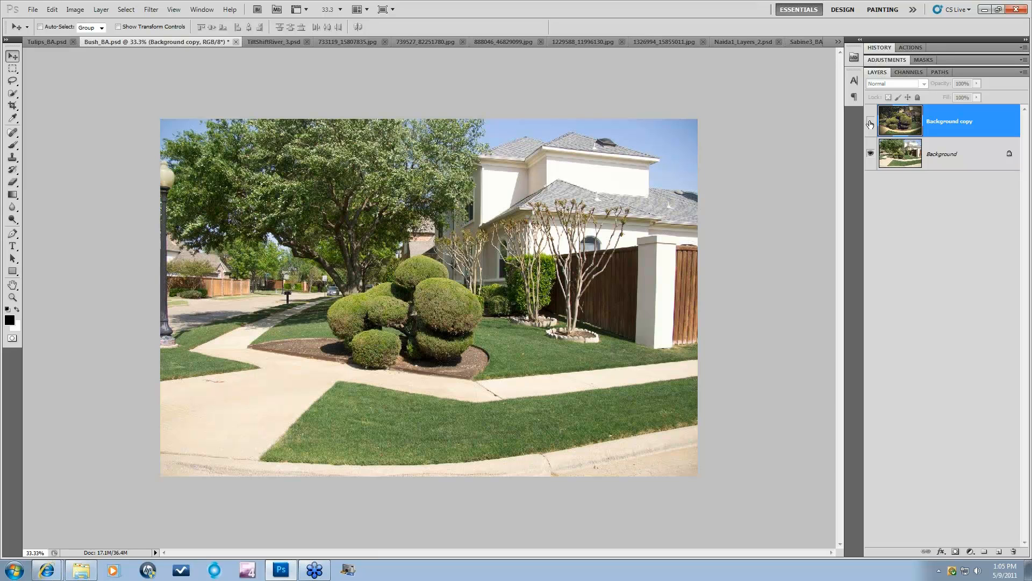
{"action": "left_click", "coordinate": [870, 123]}
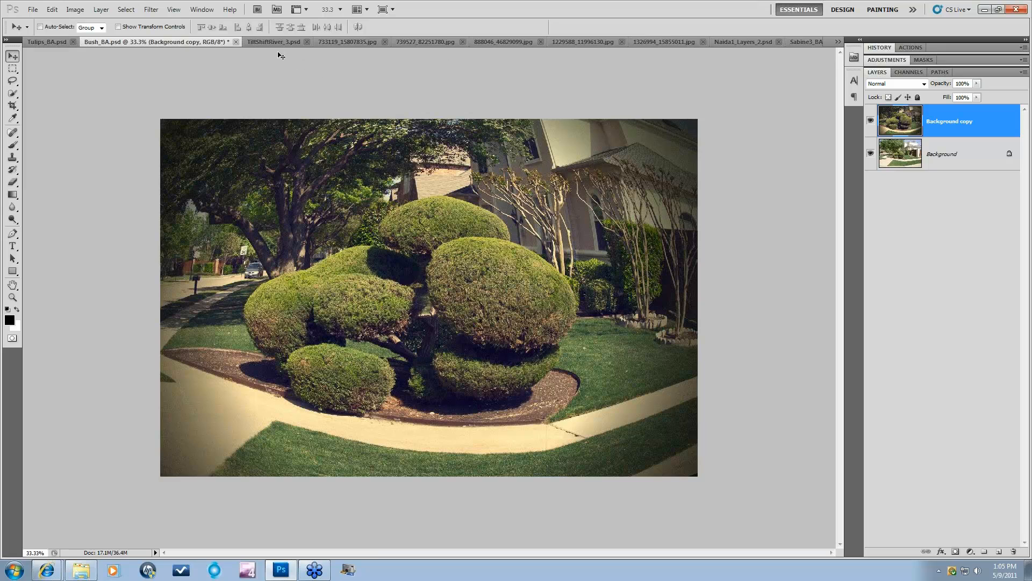
Step: In TiltShiftRiver_3.psd, toggle the Background copy tilt-shift blur against the sharp river
{"action": "left_click", "coordinate": [264, 41]}
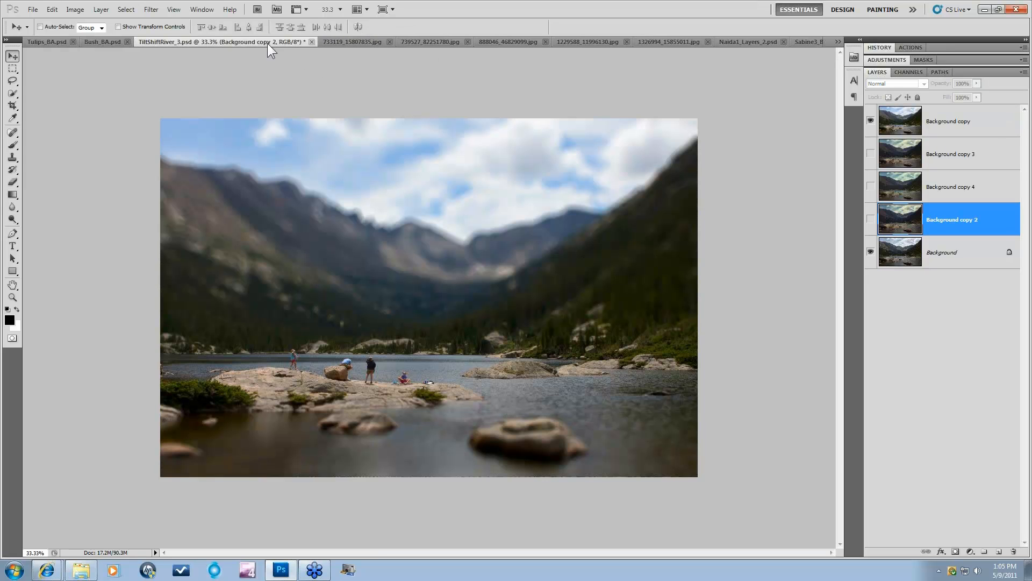
{"action": "left_click", "coordinate": [871, 121]}
{"action": "left_click", "coordinate": [871, 121]}
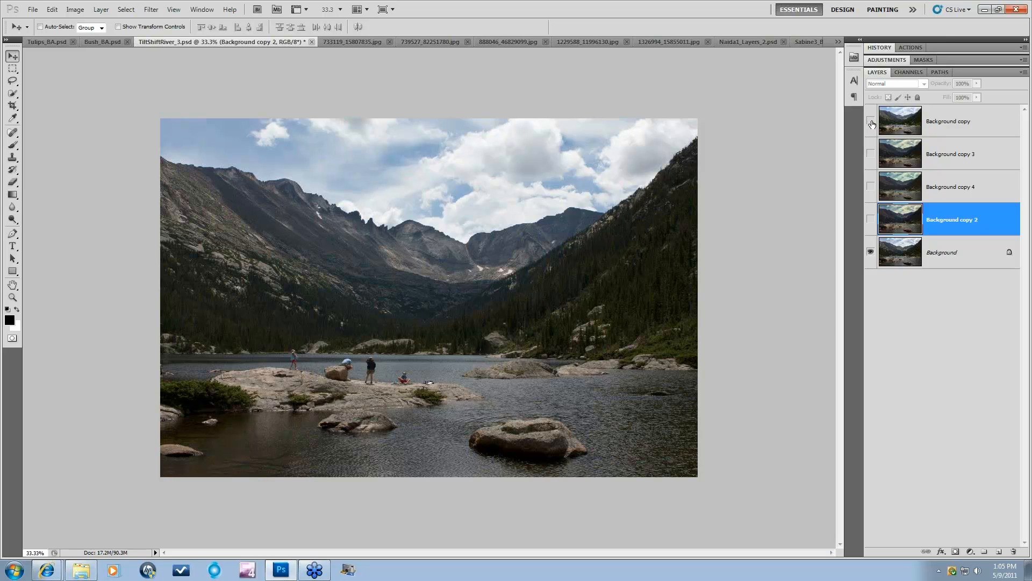
{"action": "left_click", "coordinate": [871, 122]}
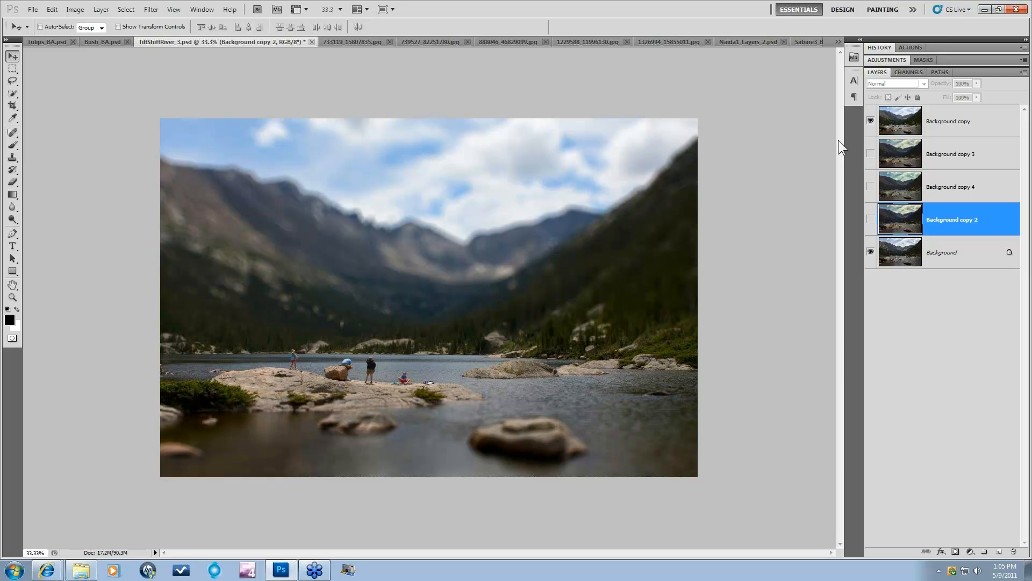
Step: Compare the processed blossom (739527) and vignetted snow flower (888046) layers with their originals
{"action": "key", "text": "ctrl+Tab"}
{"action": "key", "text": "ctrl+Tab"}
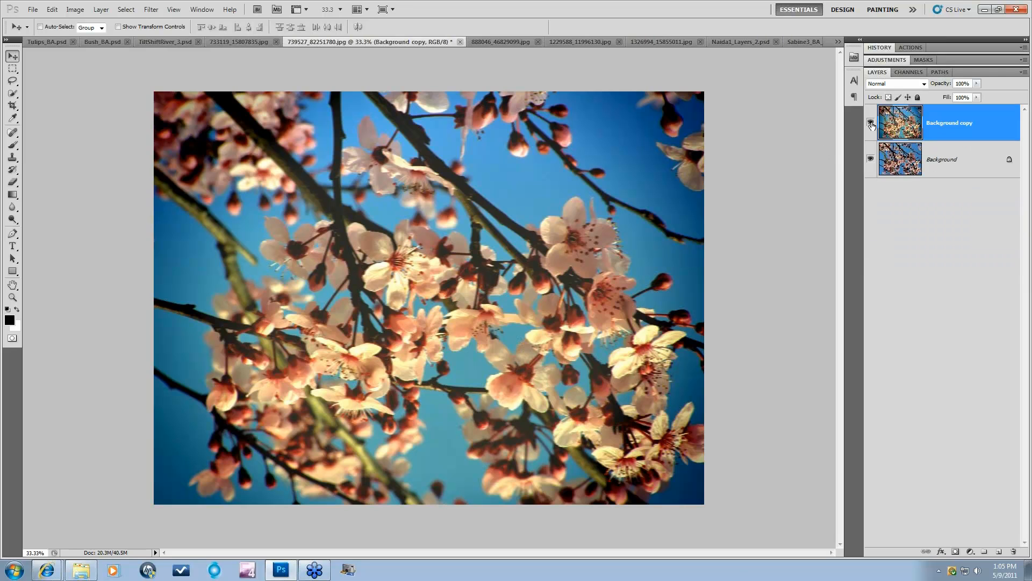
{"action": "left_click", "coordinate": [871, 123]}
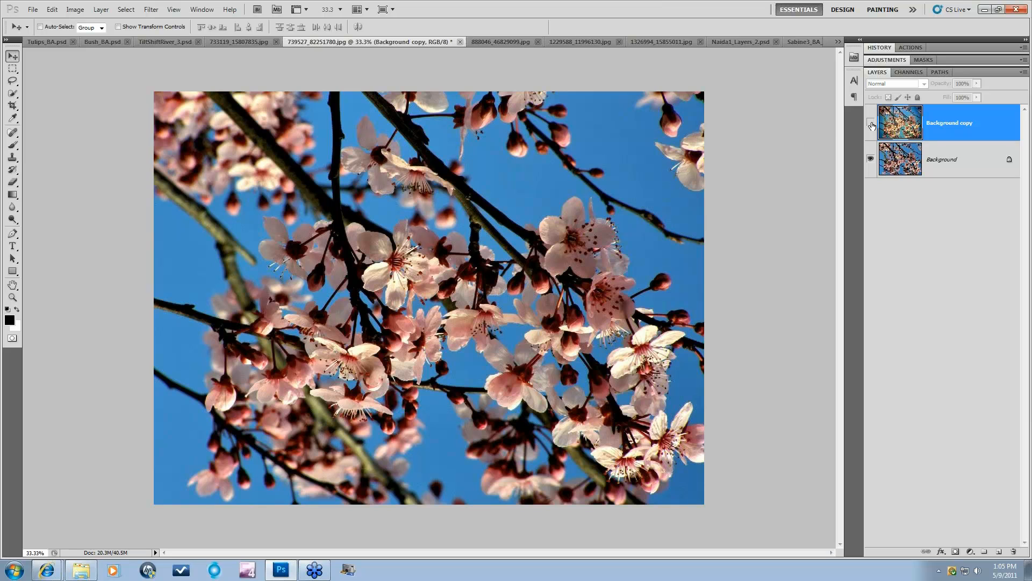
{"action": "left_click", "coordinate": [871, 123]}
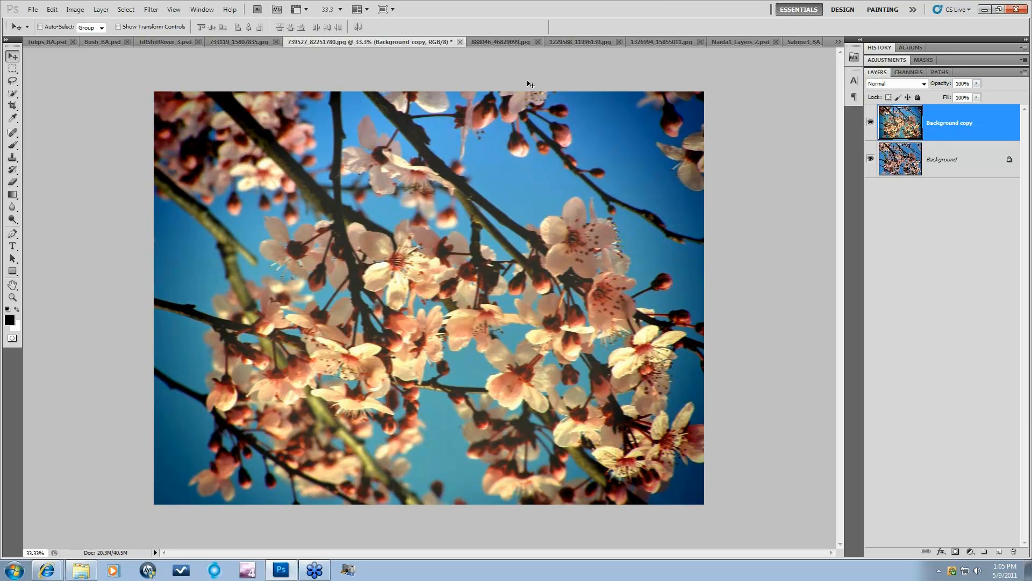
{"action": "left_click", "coordinate": [495, 42]}
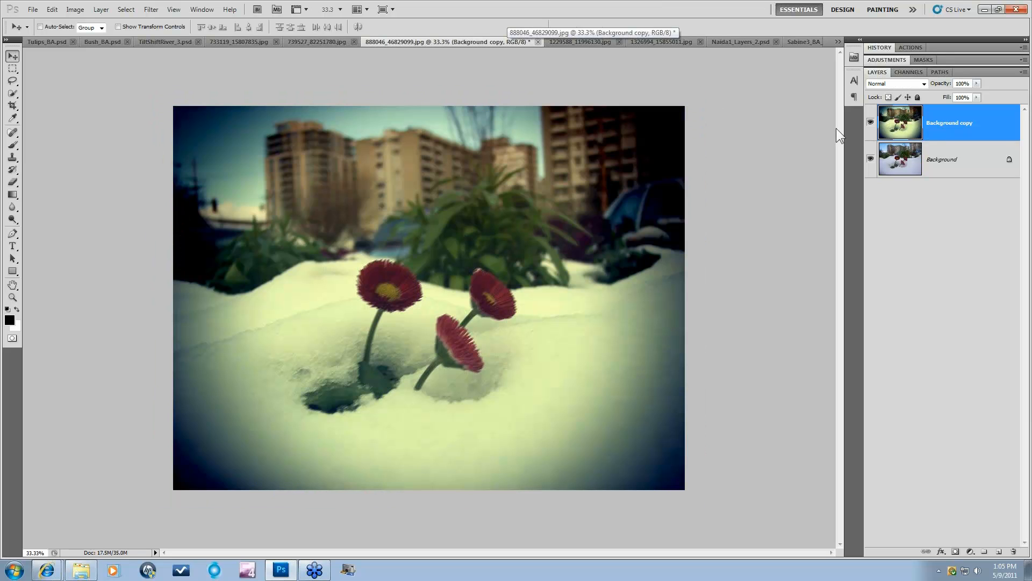
{"action": "left_click", "coordinate": [871, 123]}
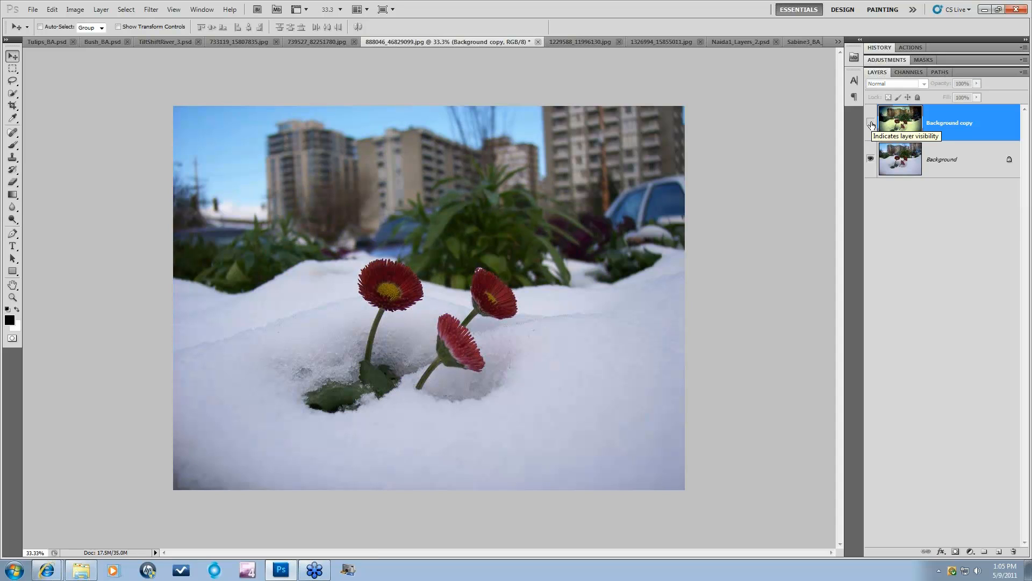
{"action": "left_click", "coordinate": [871, 123]}
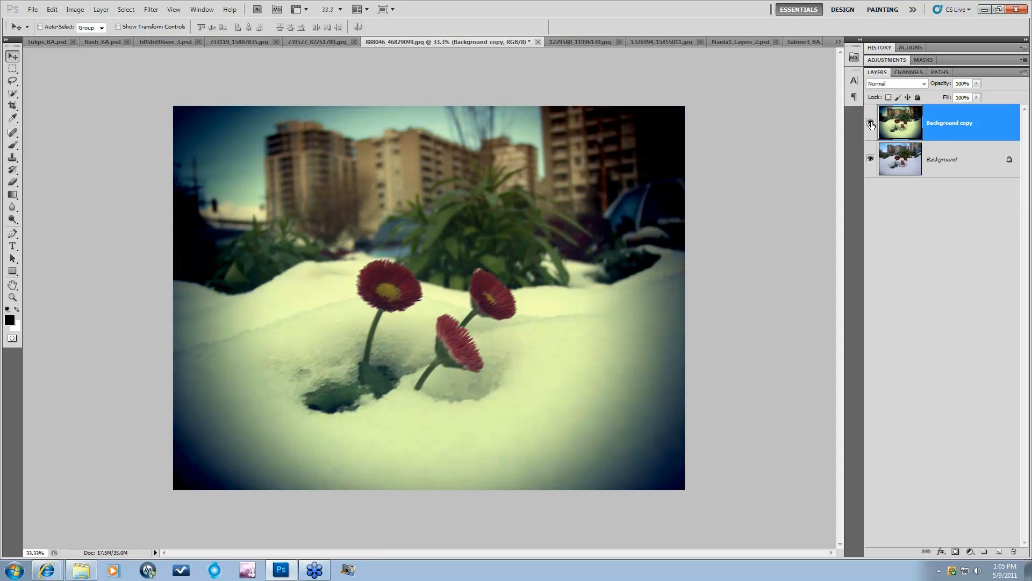
Step: Toggle the robin photo's warm vignetted Layer 1, then move to the girl portrait
{"action": "left_click", "coordinate": [577, 43]}
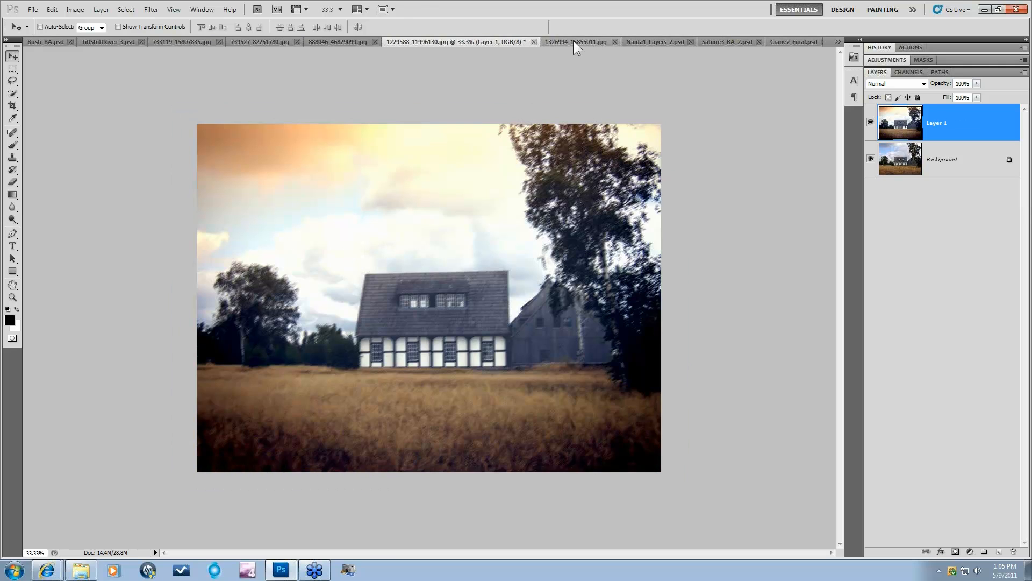
{"action": "left_click", "coordinate": [573, 41]}
{"action": "left_click", "coordinate": [872, 130]}
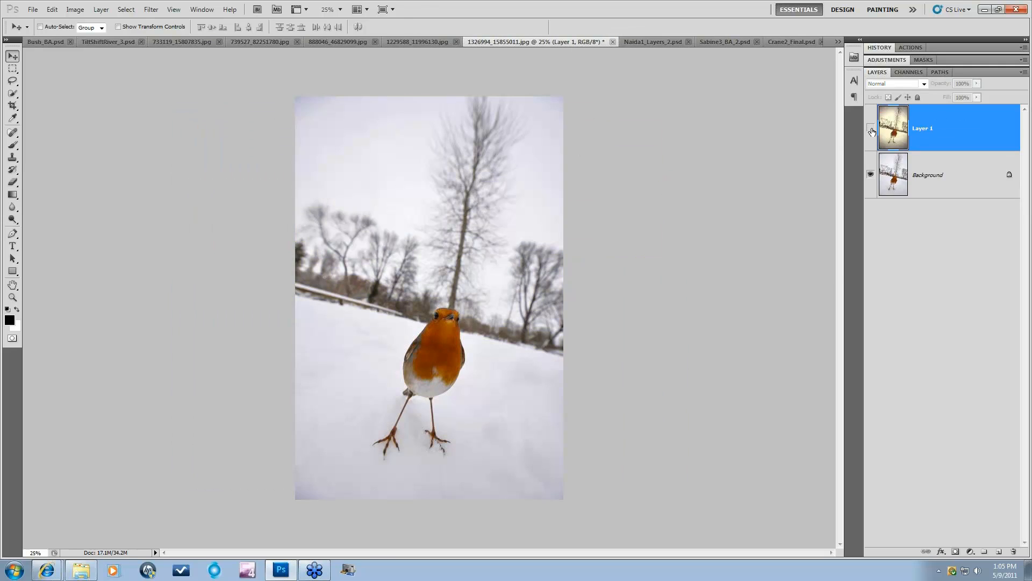
{"action": "left_click", "coordinate": [871, 128]}
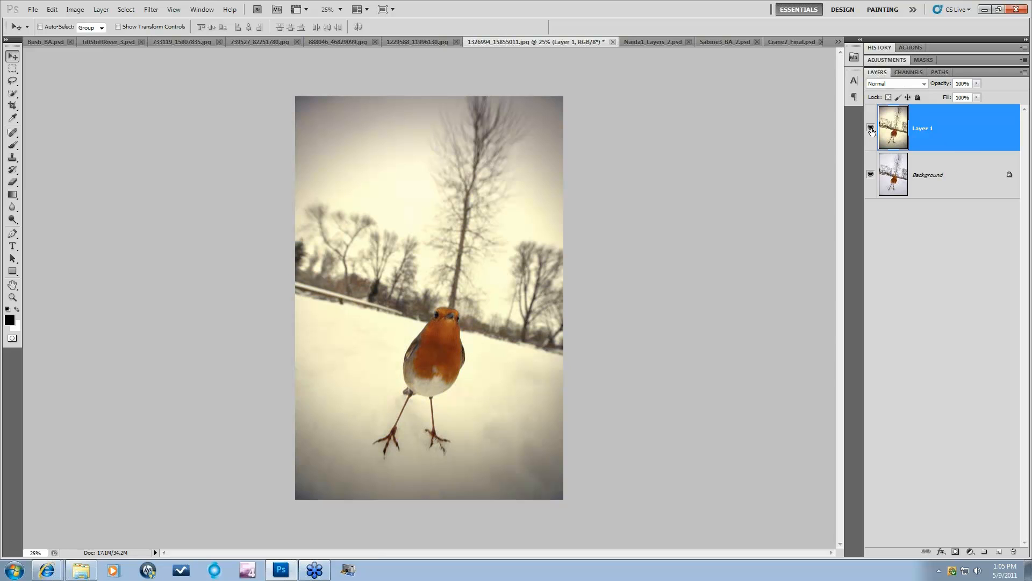
{"action": "left_click", "coordinate": [650, 43]}
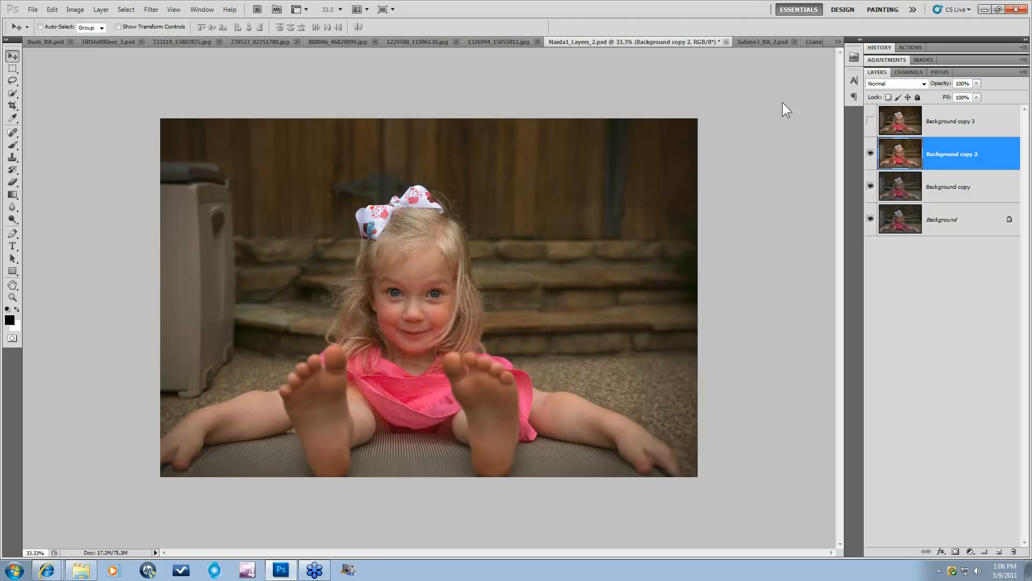
Step: Hide and reshow Background copy 2 on the portrait, then move to Sabine3_BA_2.psd
{"action": "left_click", "coordinate": [871, 155]}
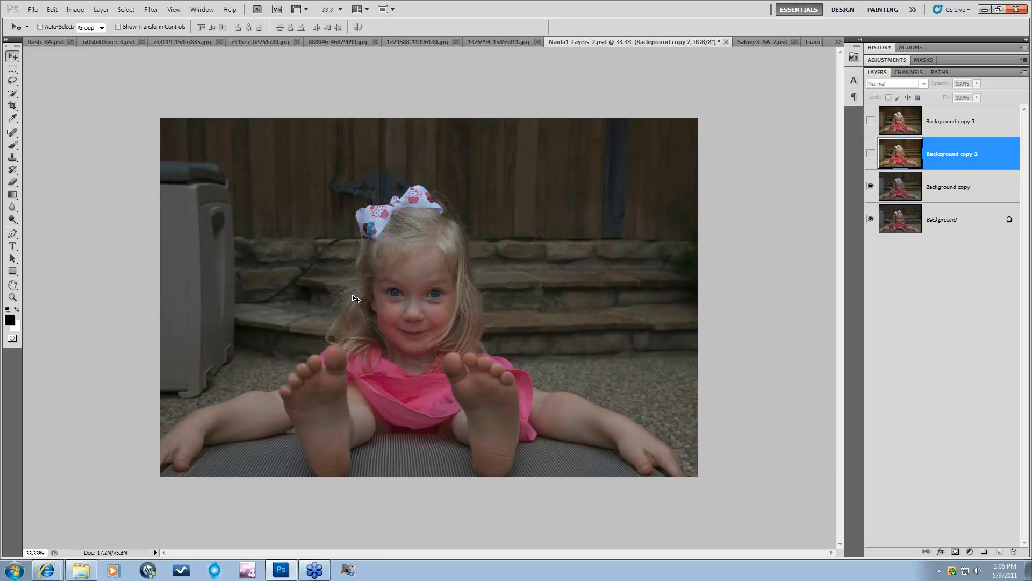
{"action": "left_click", "coordinate": [871, 154]}
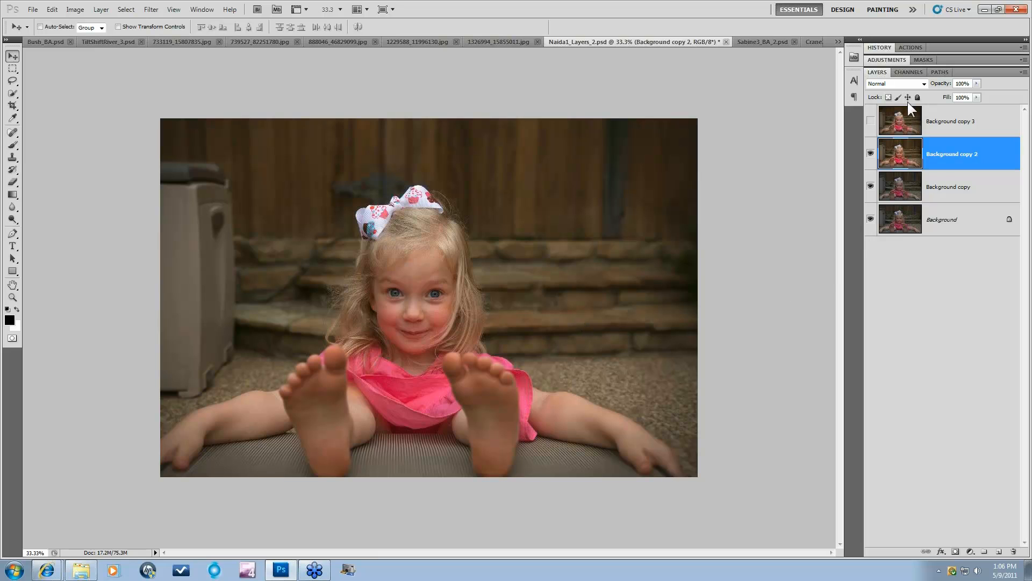
{"action": "left_click", "coordinate": [766, 43]}
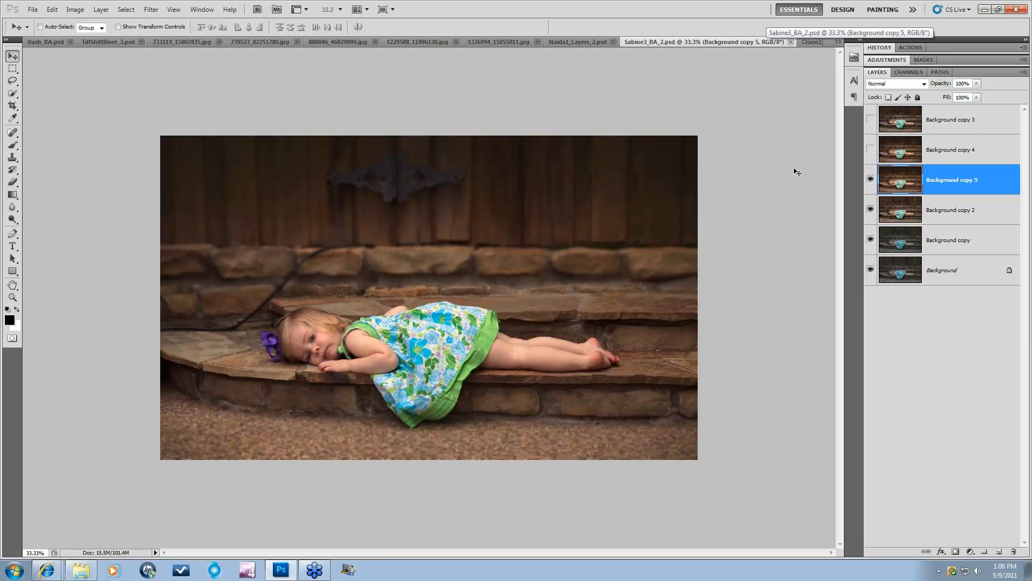
Step: On Crane2_Final, toggle the vignetted Background copy to compare with the original crane
{"action": "left_click", "coordinate": [809, 40]}
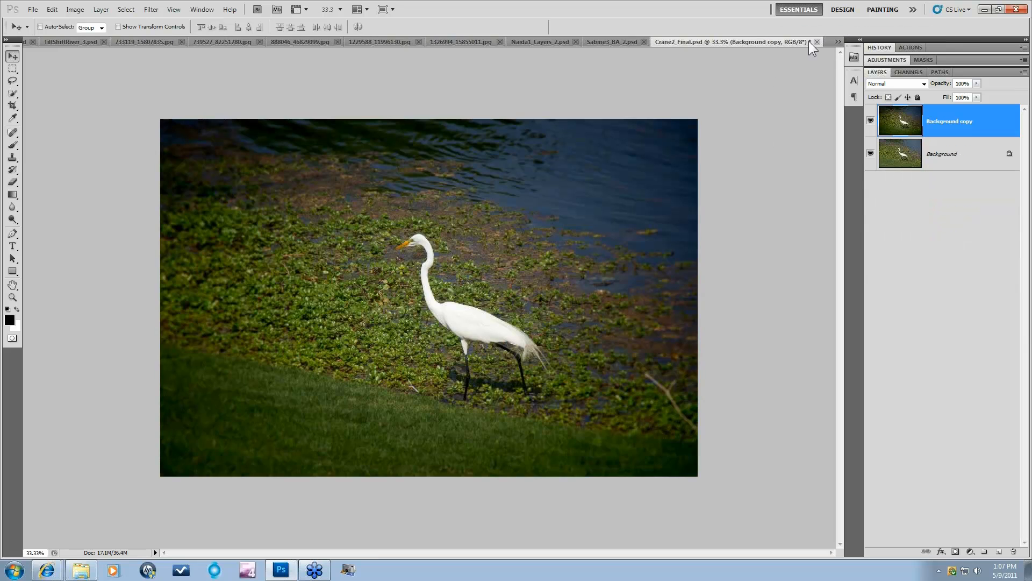
{"action": "left_click", "coordinate": [871, 121]}
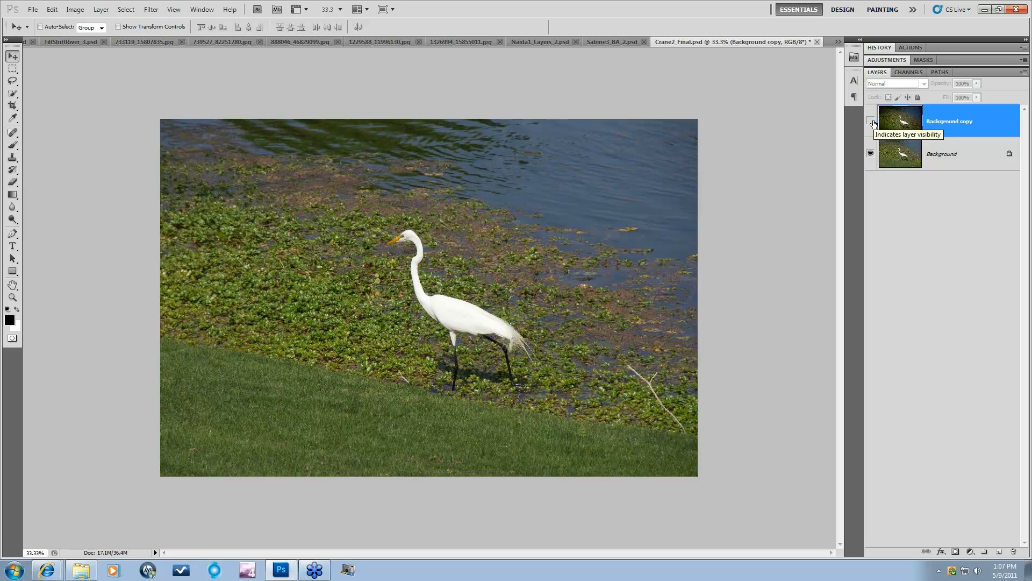
{"action": "left_click", "coordinate": [871, 122]}
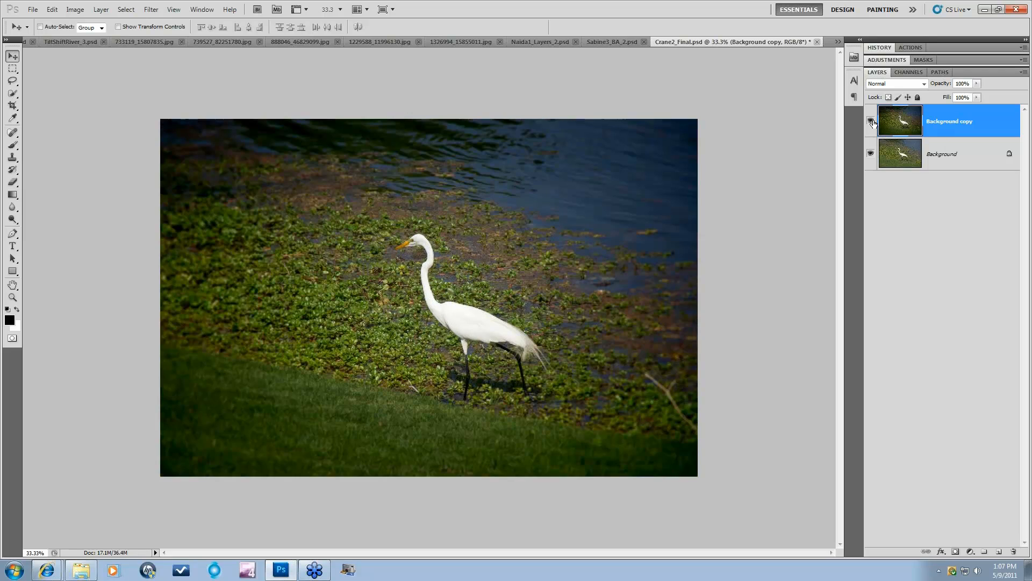
Step: Open Duck2_Final at 66.7% zoom and toggle its bokeh layer against the sharp water
{"action": "left_click", "coordinate": [836, 43]}
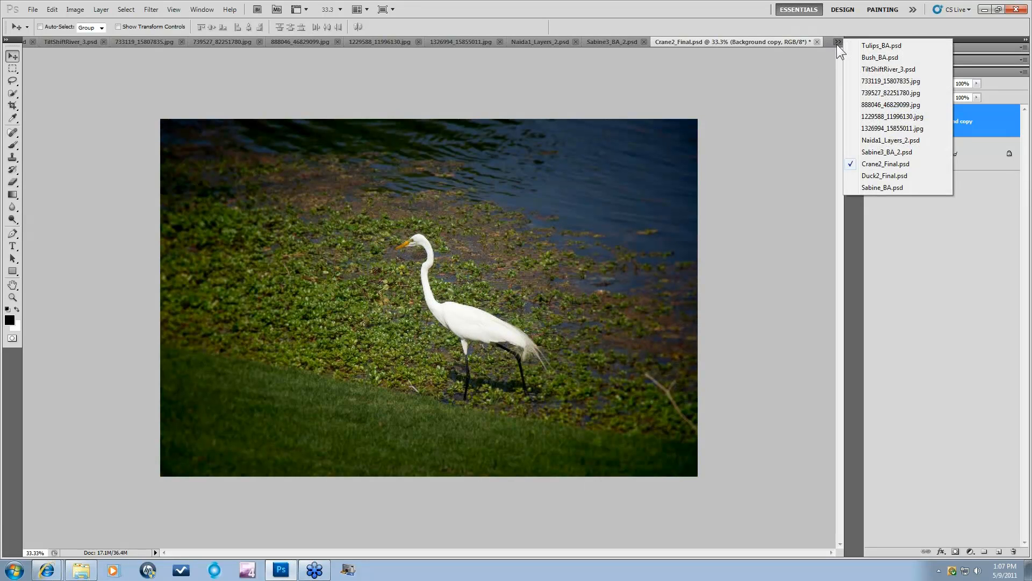
{"action": "left_click", "coordinate": [867, 176]}
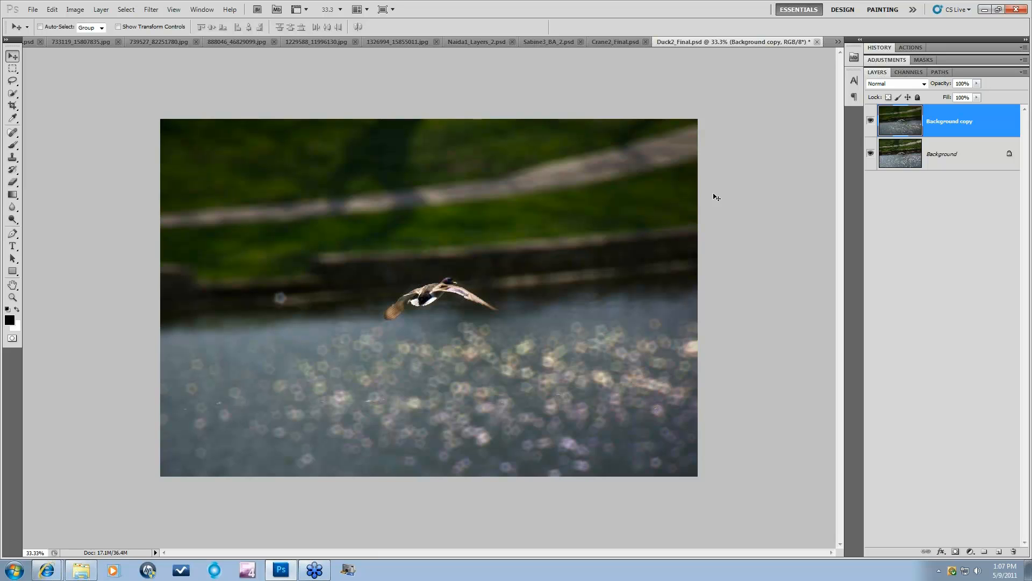
{"action": "key", "text": "ctrl+plus"}
{"action": "key", "text": "ctrl+plus"}
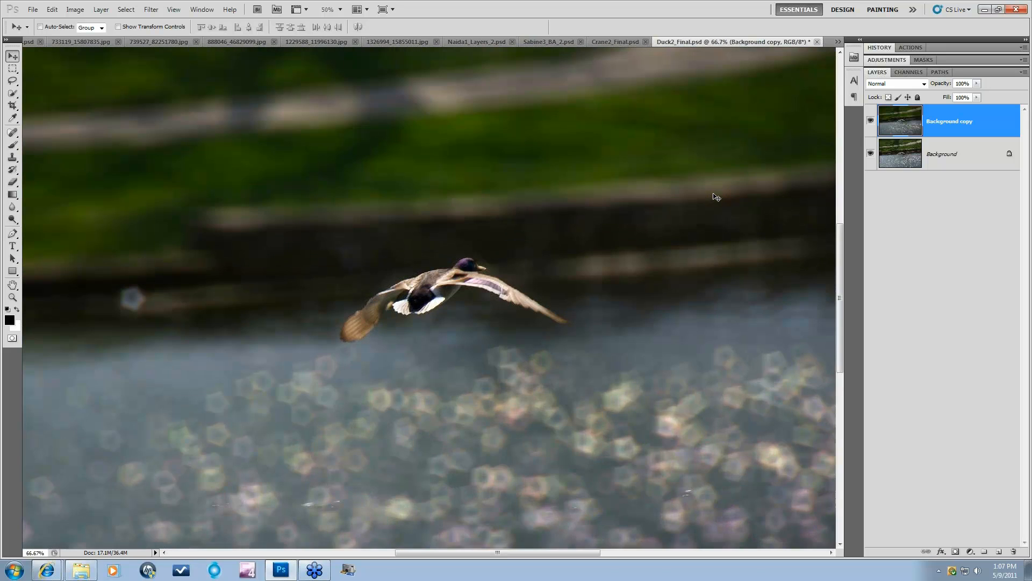
{"action": "left_click_drag", "start_coordinate": [841, 252], "coordinate": [835, 336]}
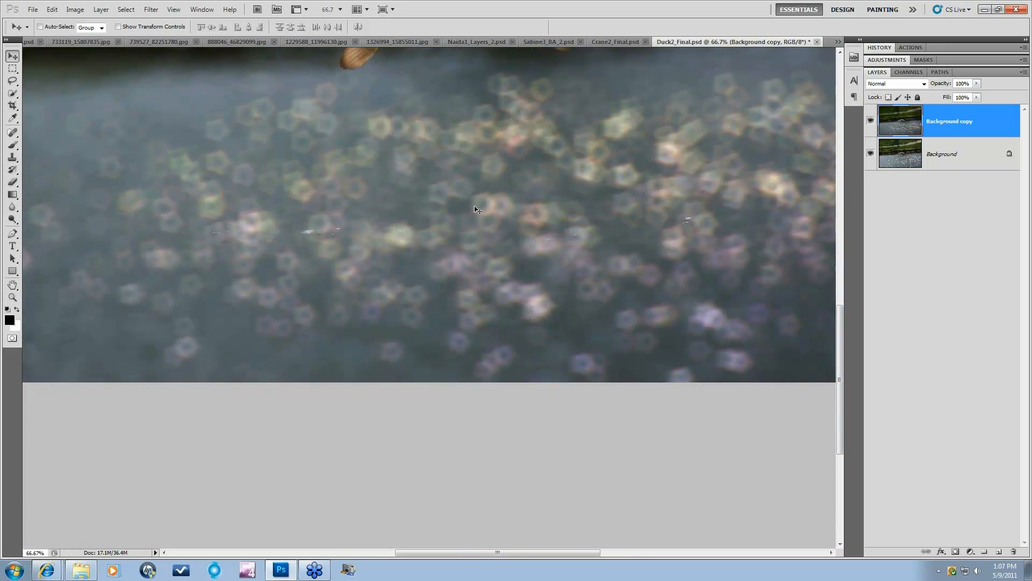
{"action": "left_click_drag", "start_coordinate": [487, 221], "coordinate": [498, 226]}
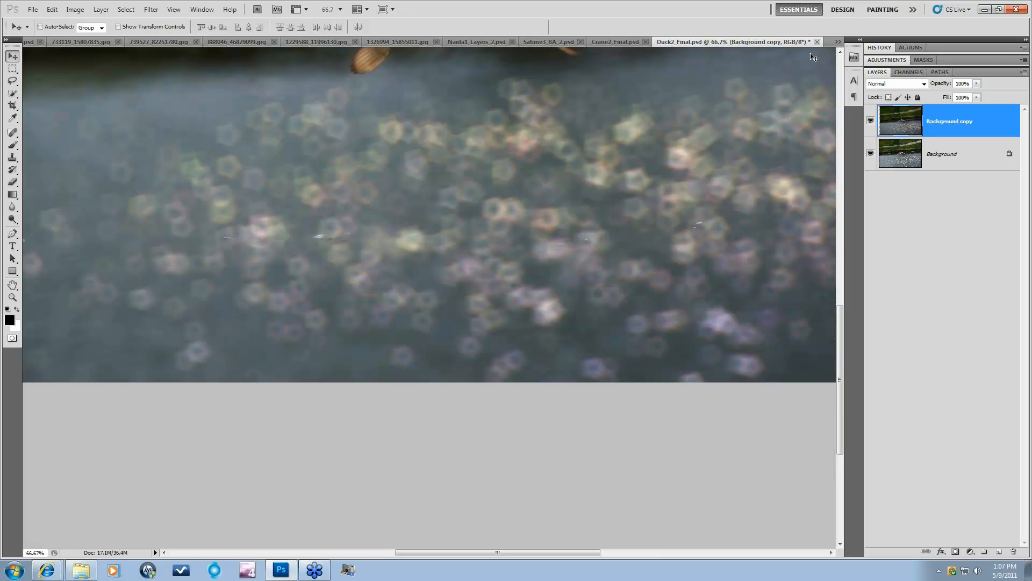
{"action": "left_click", "coordinate": [871, 123]}
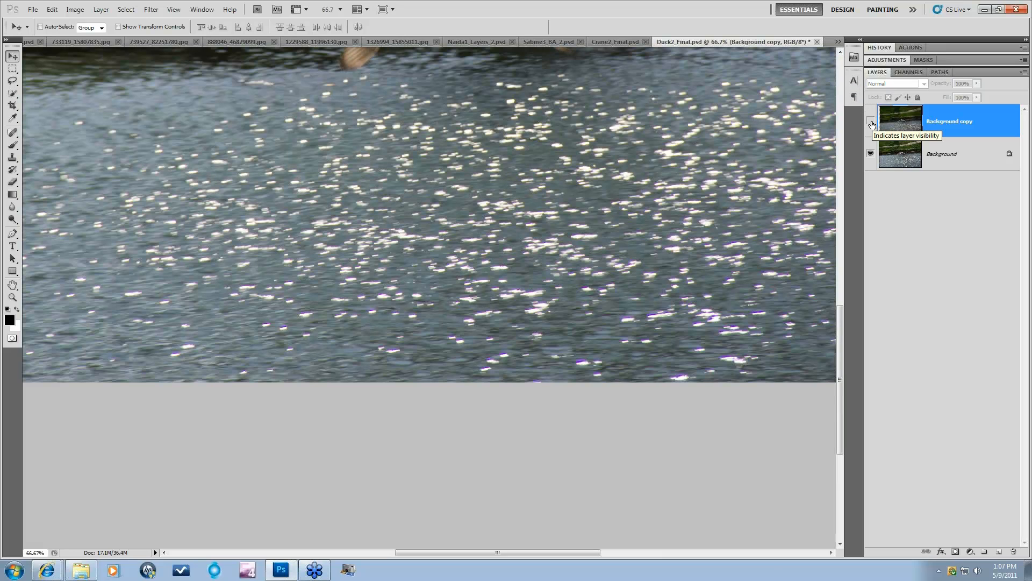
{"action": "left_click", "coordinate": [872, 122]}
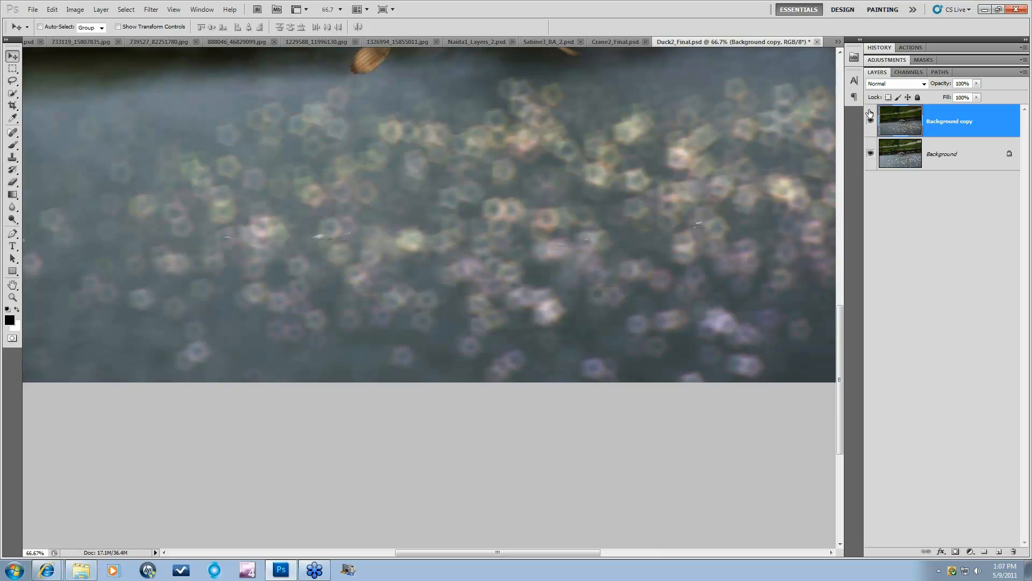
{"action": "left_click", "coordinate": [838, 41]}
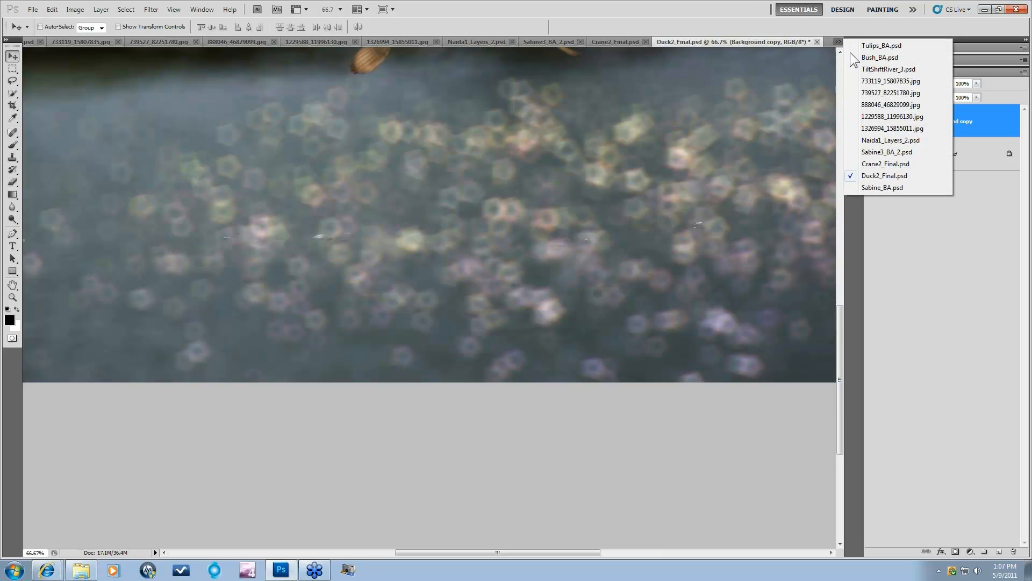
Step: Return to Sabine3_BA_2.psd and toggle the blurred Background copy 5 to compare
{"action": "left_click", "coordinate": [879, 154]}
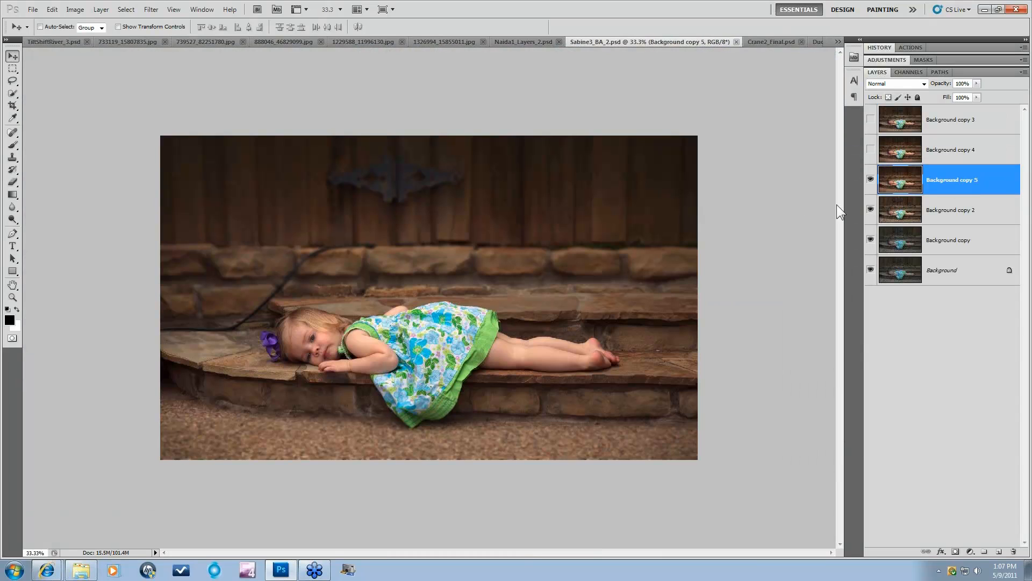
{"action": "left_click", "coordinate": [872, 180]}
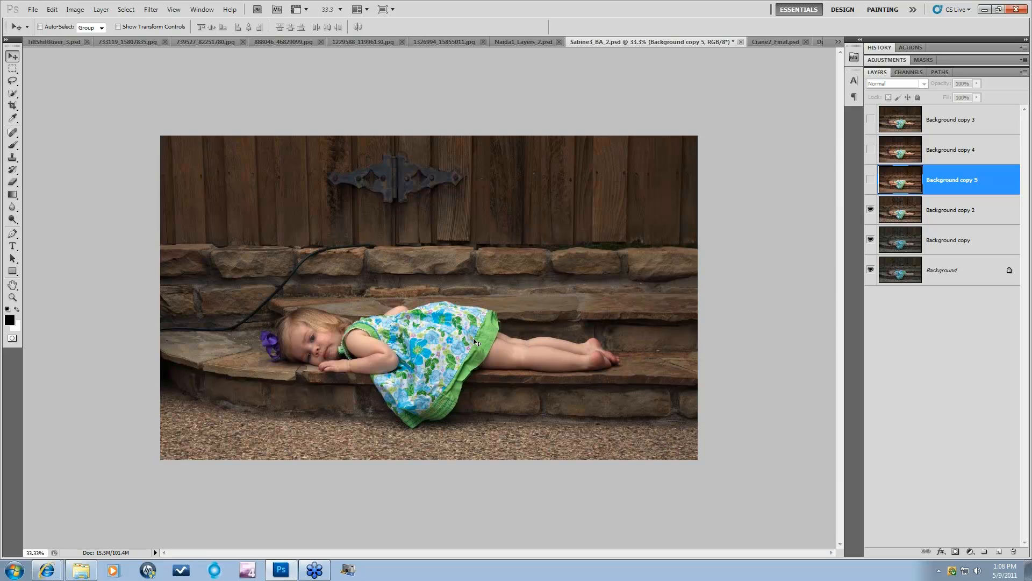
{"action": "left_click", "coordinate": [871, 180]}
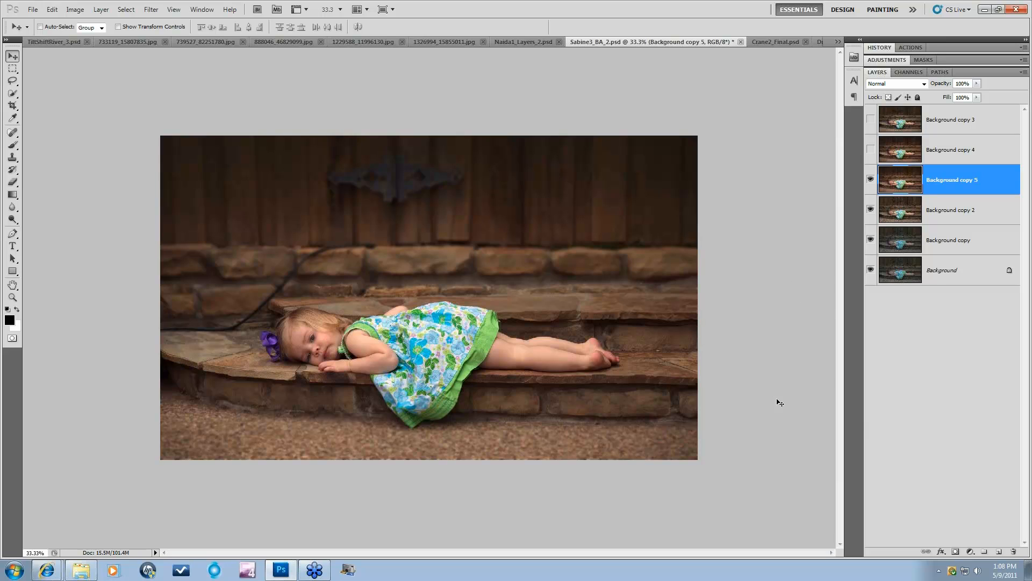
Step: Hide Background copy 5 and duplicate Background copy 2 as Background copy 6
{"action": "left_click", "coordinate": [870, 180]}
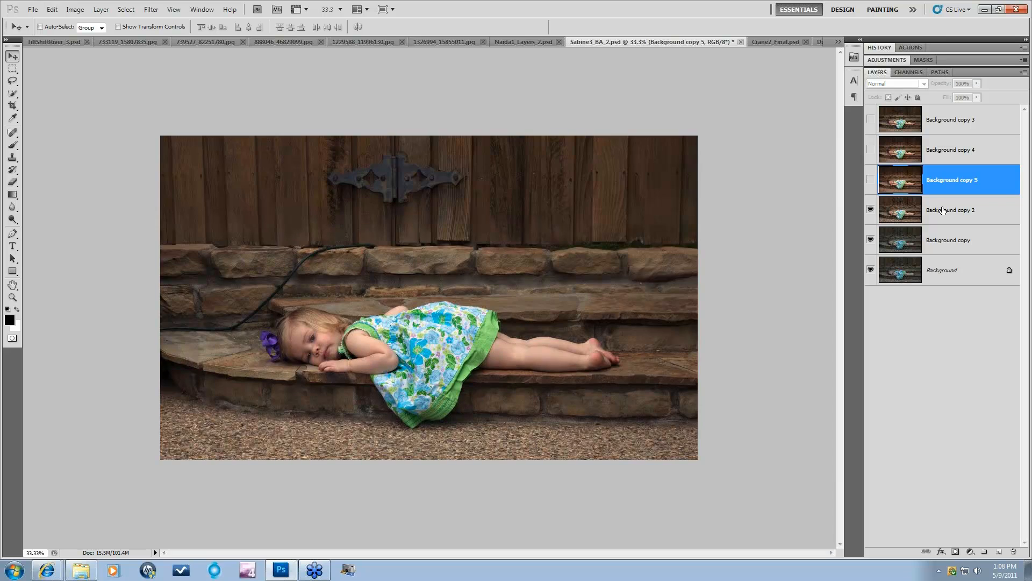
{"action": "left_click", "coordinate": [960, 221]}
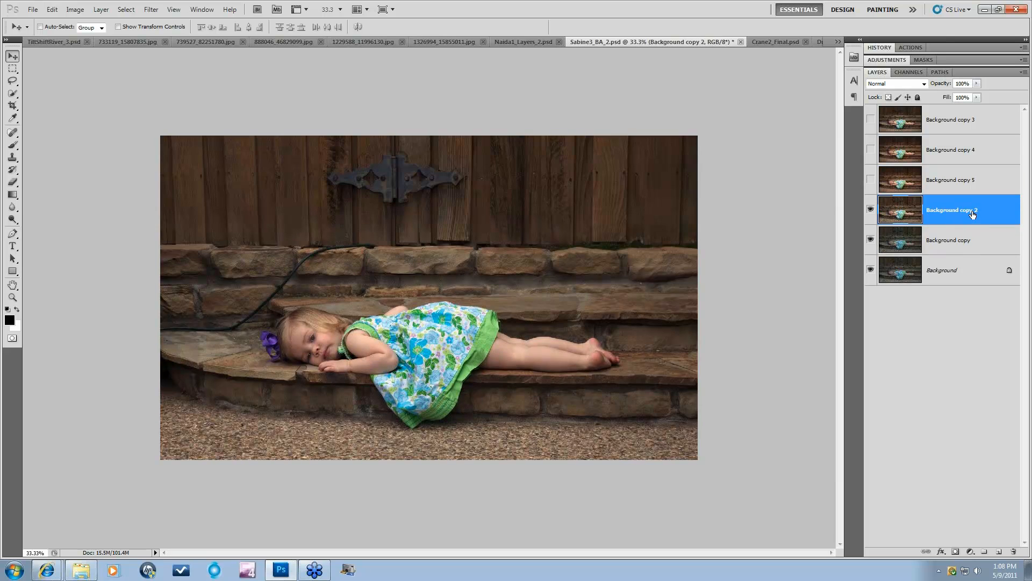
{"action": "left_click_drag", "start_coordinate": [967, 216], "coordinate": [1001, 553]}
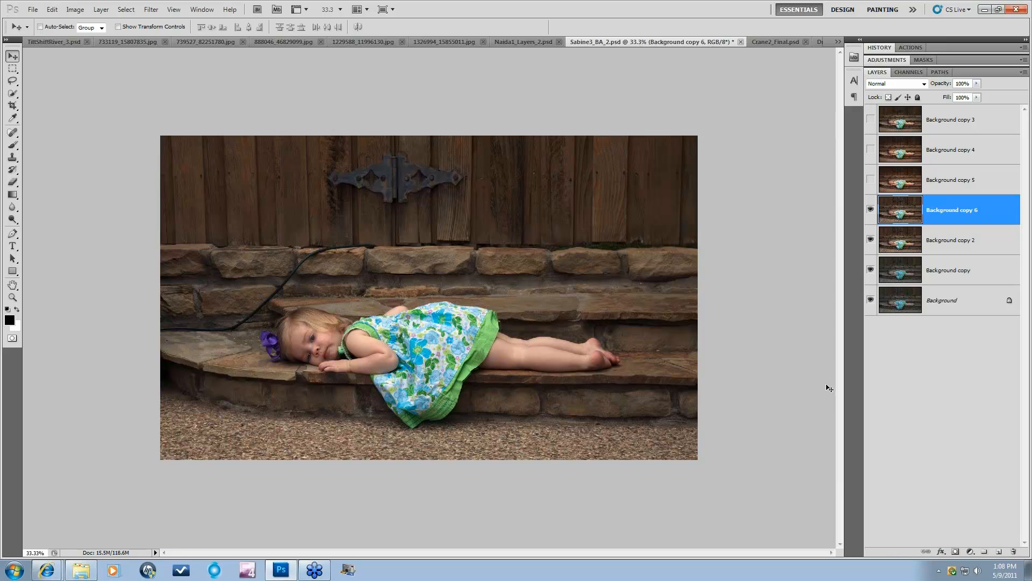
Step: Run Filter > Topaz Labs > Topaz Lens Effects on the new Background copy 6 layer
{"action": "left_click", "coordinate": [151, 9]}
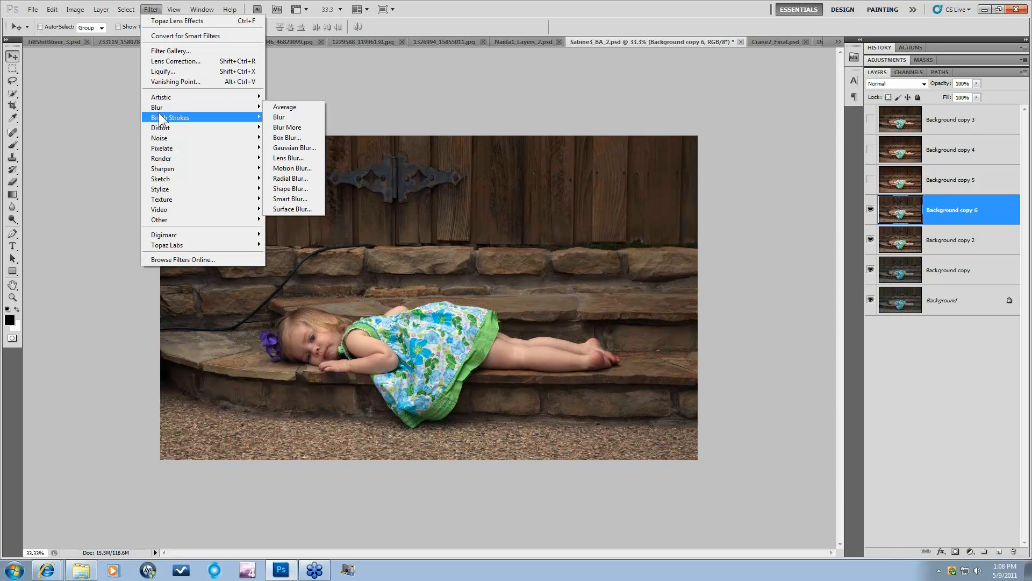
{"action": "mouse_move", "coordinate": [152, 245]}
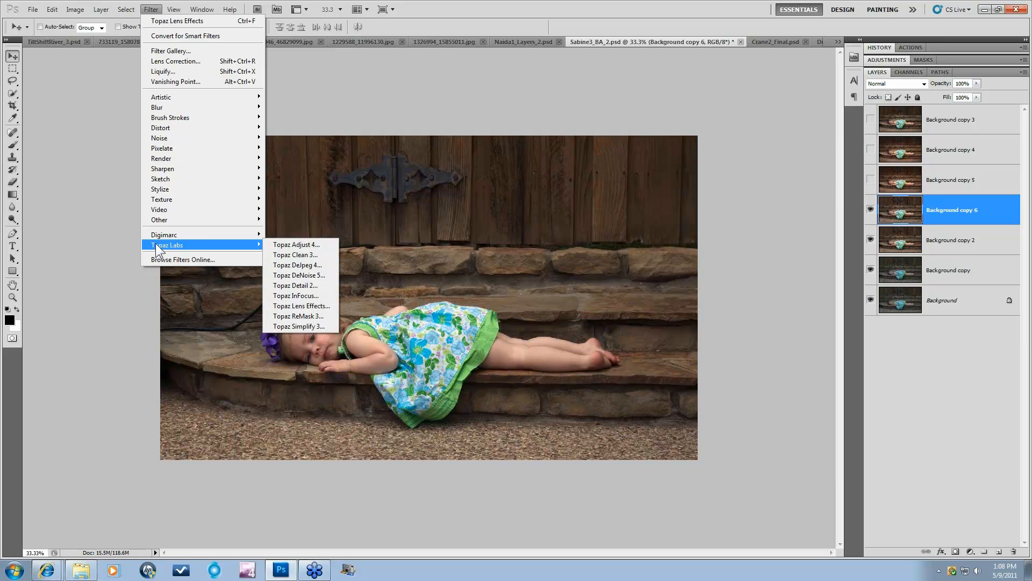
{"action": "left_click", "coordinate": [290, 306]}
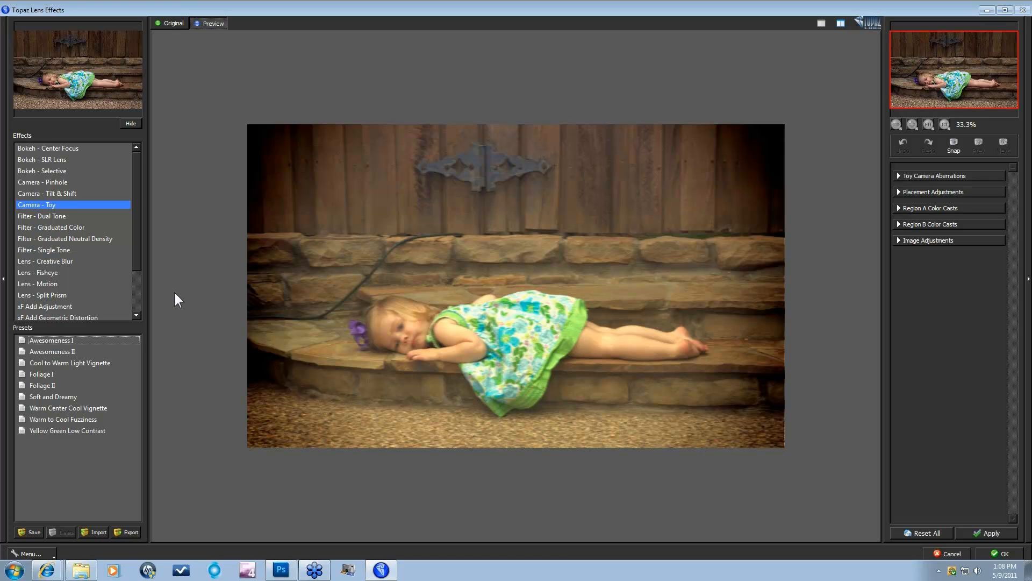
Step: Choose the Filter - Single Tone effect and apply its Old School Haze II preset
{"action": "left_click", "coordinate": [134, 251]}
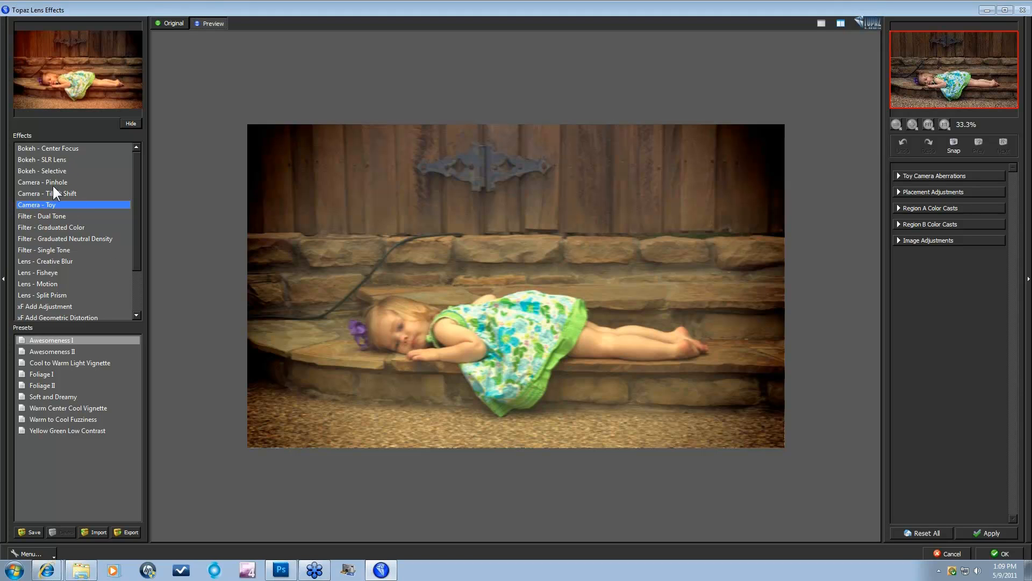
{"action": "left_click", "coordinate": [47, 249]}
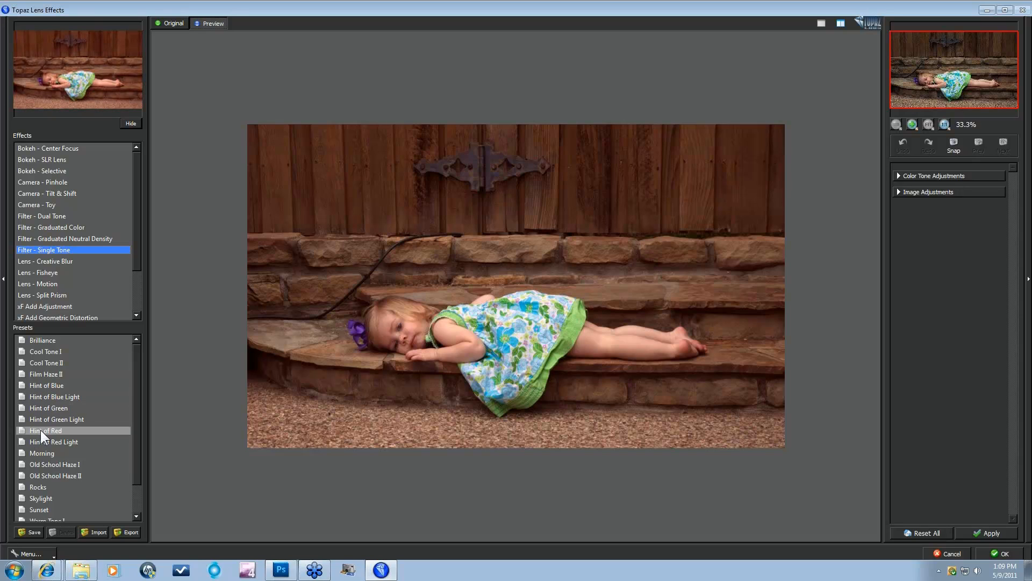
{"action": "left_click", "coordinate": [47, 473]}
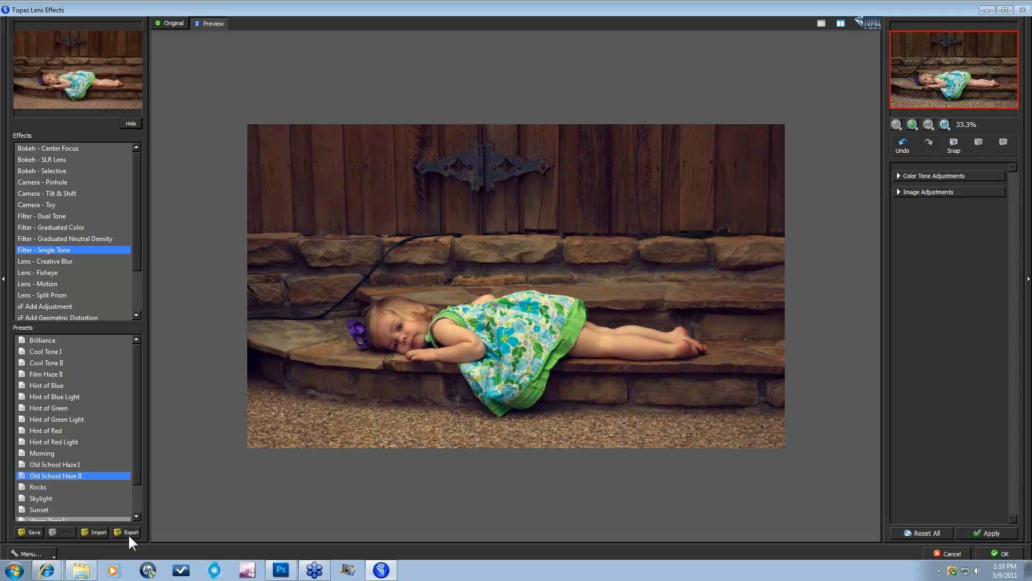
Step: Flip between the original and Old School Haze II preview, then view them side by side
{"action": "left_click", "coordinate": [27, 553]}
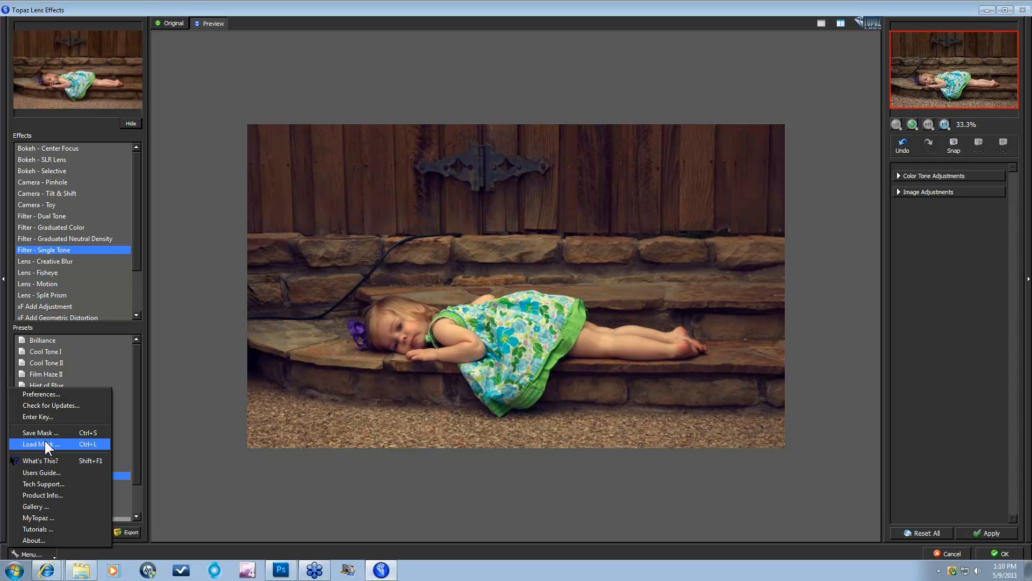
{"action": "left_click", "coordinate": [170, 498]}
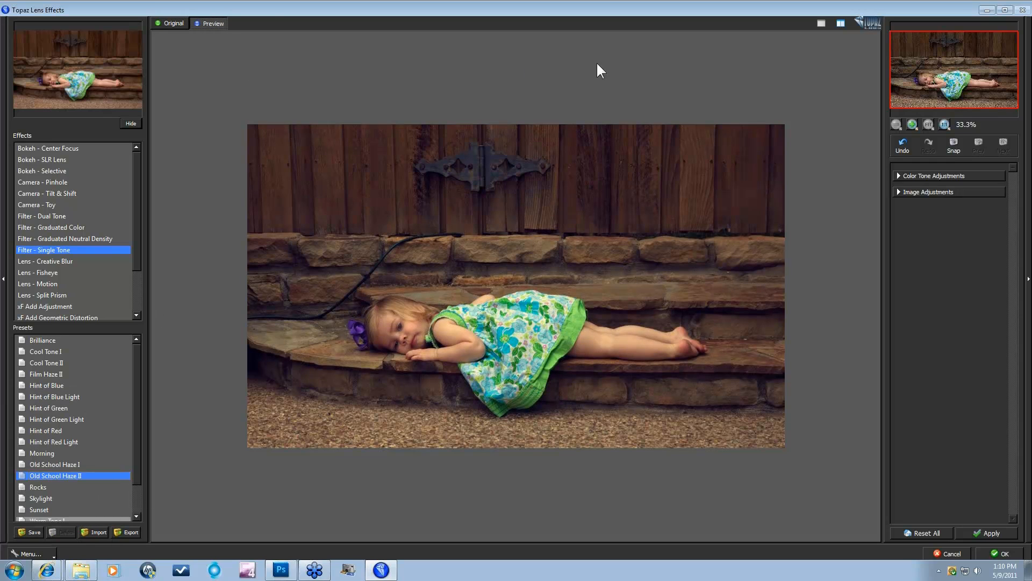
{"action": "left_click", "coordinate": [174, 24]}
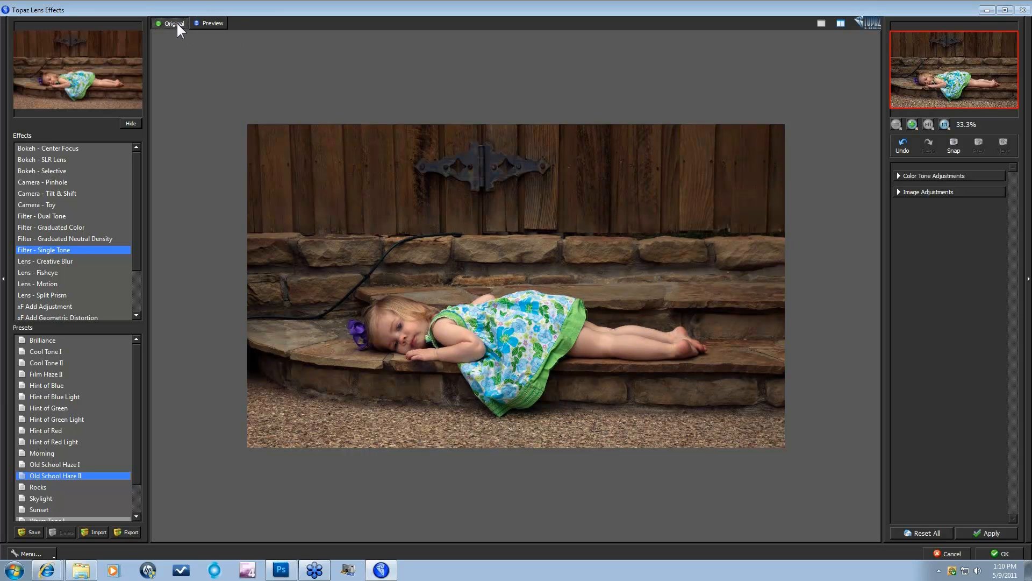
{"action": "left_click", "coordinate": [215, 23]}
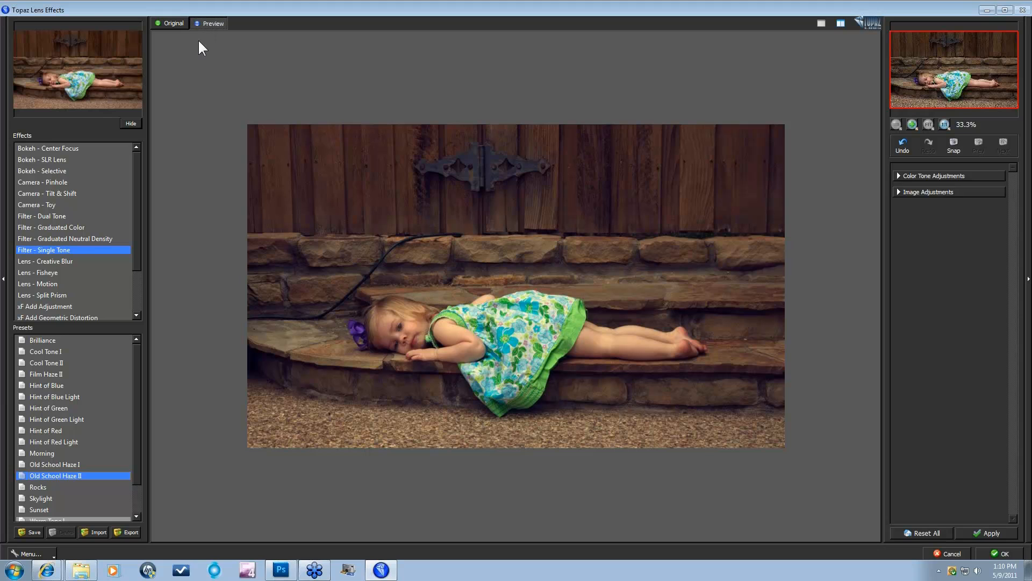
{"action": "left_click", "coordinate": [230, 65]}
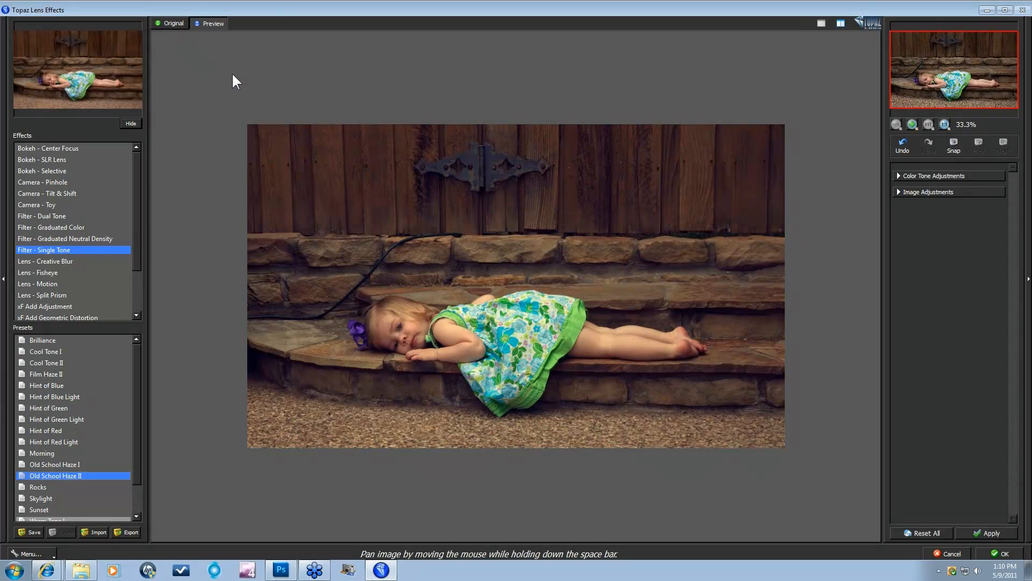
{"action": "left_click", "coordinate": [232, 74]}
{"action": "left_click", "coordinate": [237, 76]}
{"action": "left_click", "coordinate": [840, 24]}
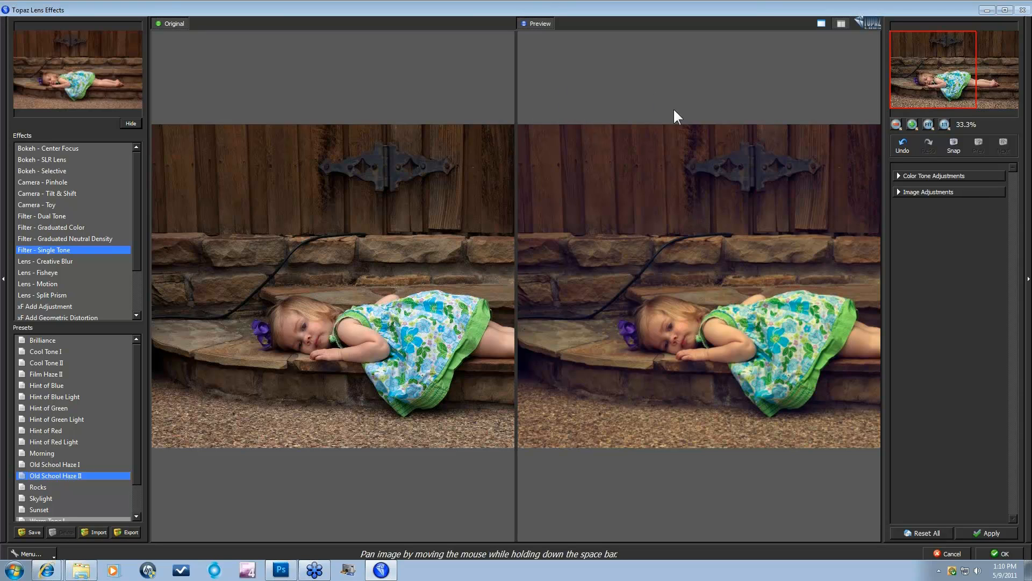
Step: Return to single preview, inspect the girl's face at 1:1, then fit the photo back
{"action": "left_click", "coordinate": [821, 24]}
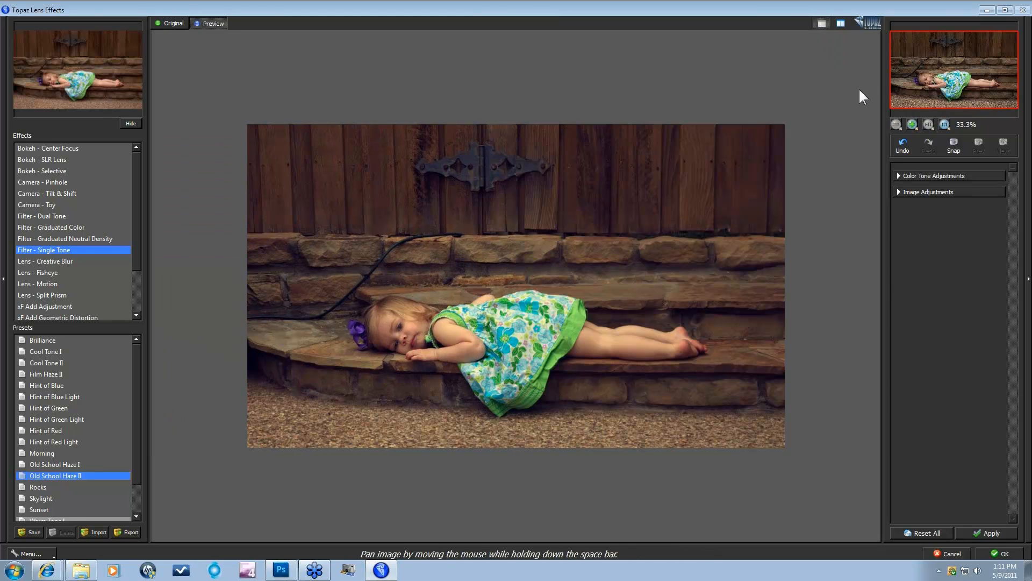
{"action": "left_click", "coordinate": [912, 125]}
{"action": "left_click", "coordinate": [912, 125]}
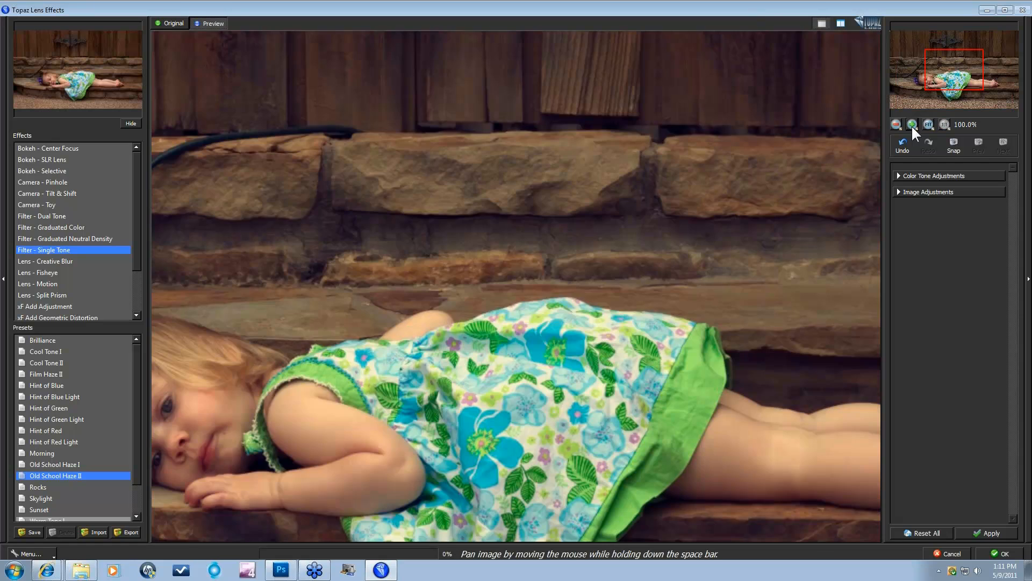
{"action": "left_click", "coordinate": [896, 123]}
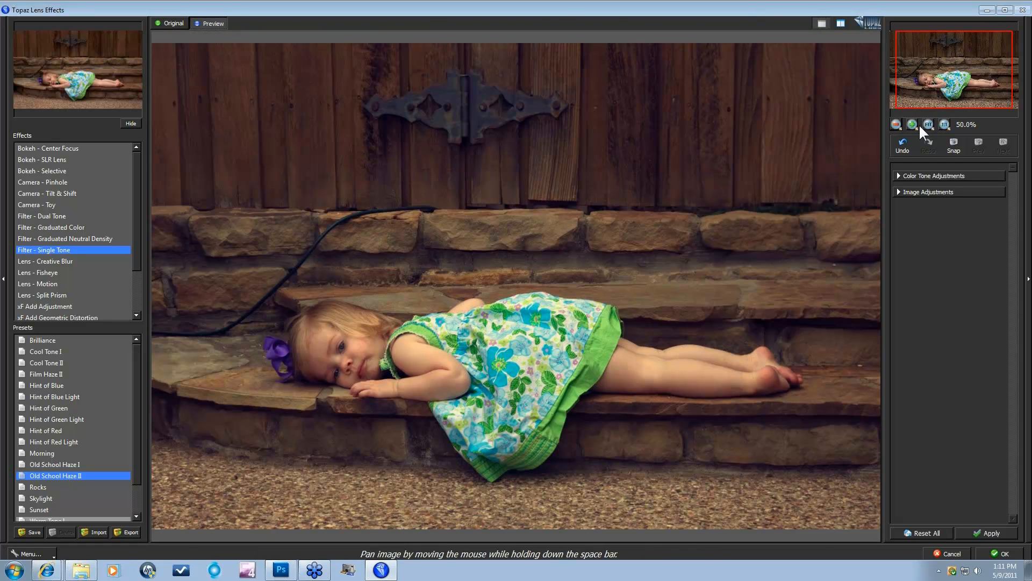
{"action": "left_click", "coordinate": [918, 124]}
{"action": "left_click", "coordinate": [927, 124]}
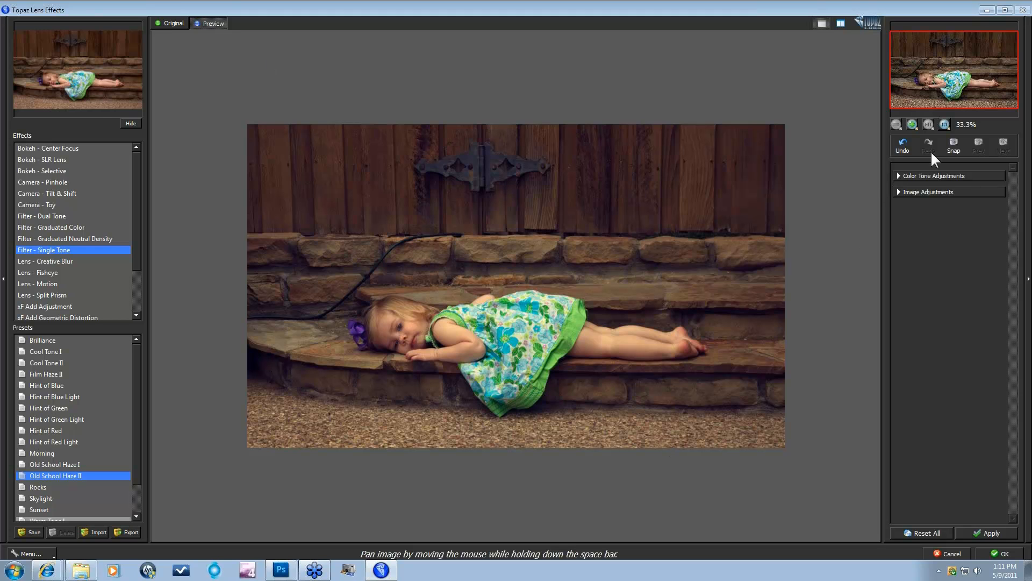
{"action": "left_click", "coordinate": [944, 124]}
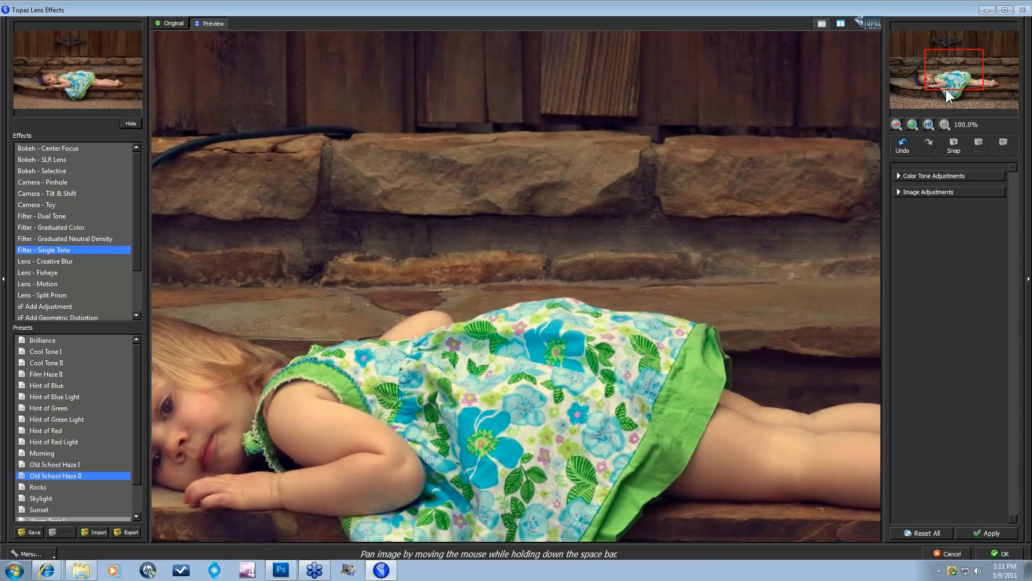
{"action": "left_click_drag", "start_coordinate": [945, 86], "coordinate": [928, 96]}
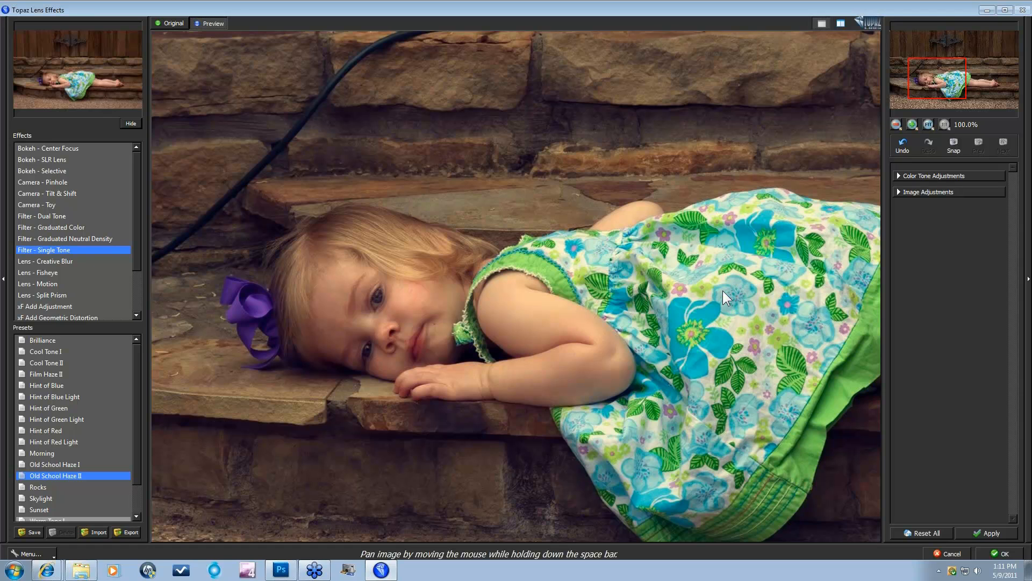
{"action": "left_click", "coordinate": [928, 125]}
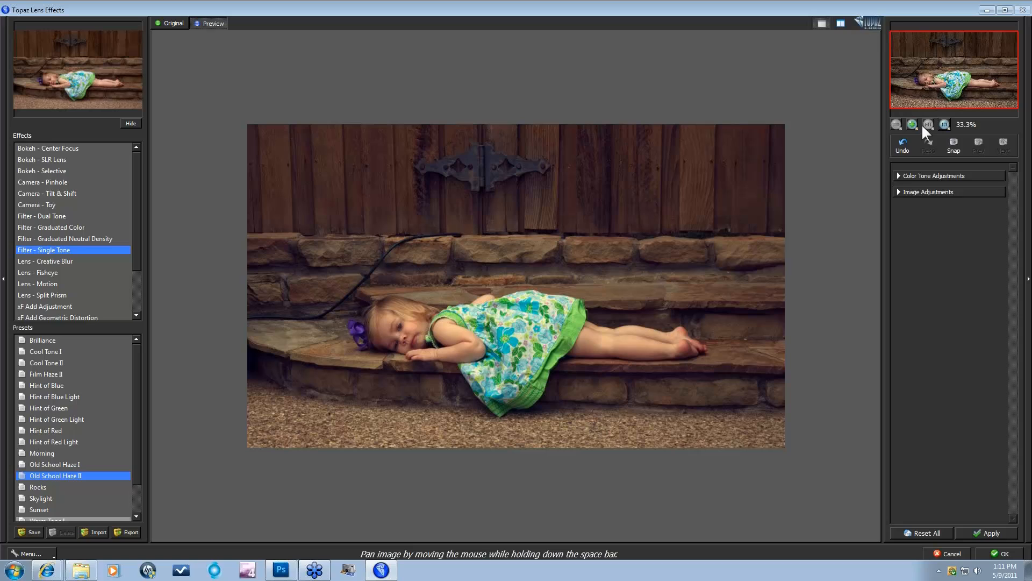
Step: Review the Single Tone colour cast and image adjustment settings, then preview Lens - Fisheye
{"action": "left_click", "coordinate": [898, 176]}
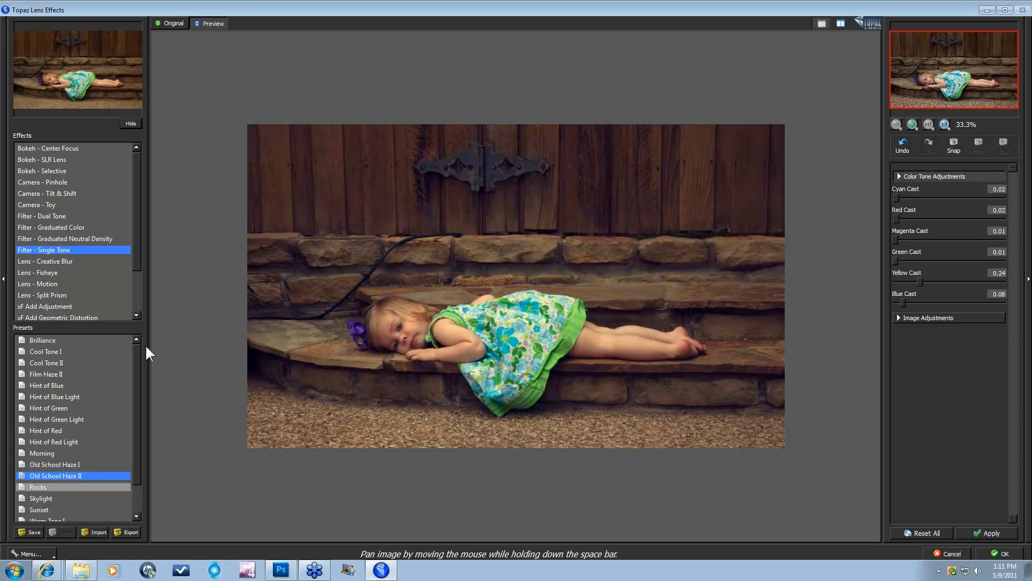
{"action": "left_click", "coordinate": [895, 316]}
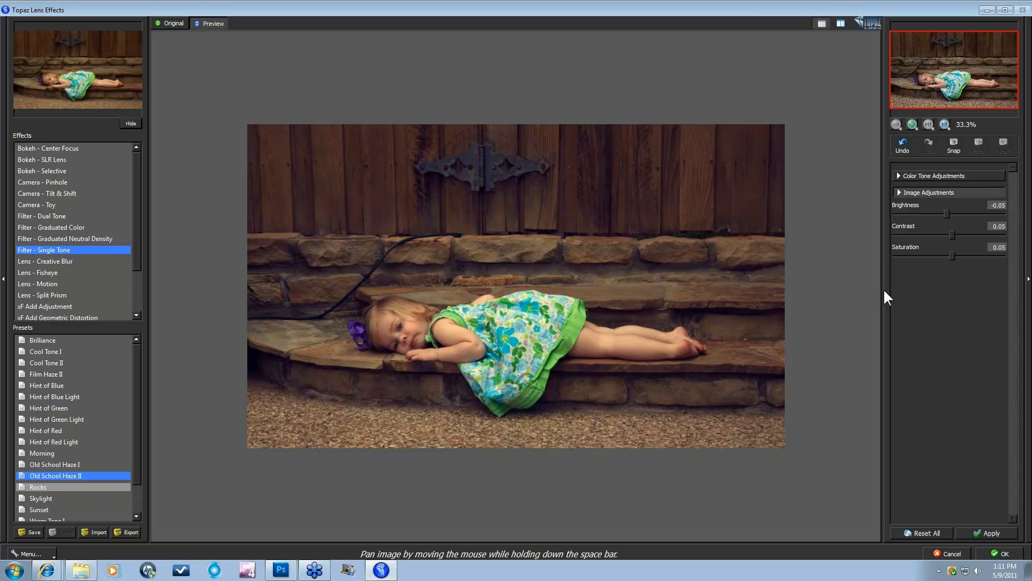
{"action": "left_click", "coordinate": [899, 176]}
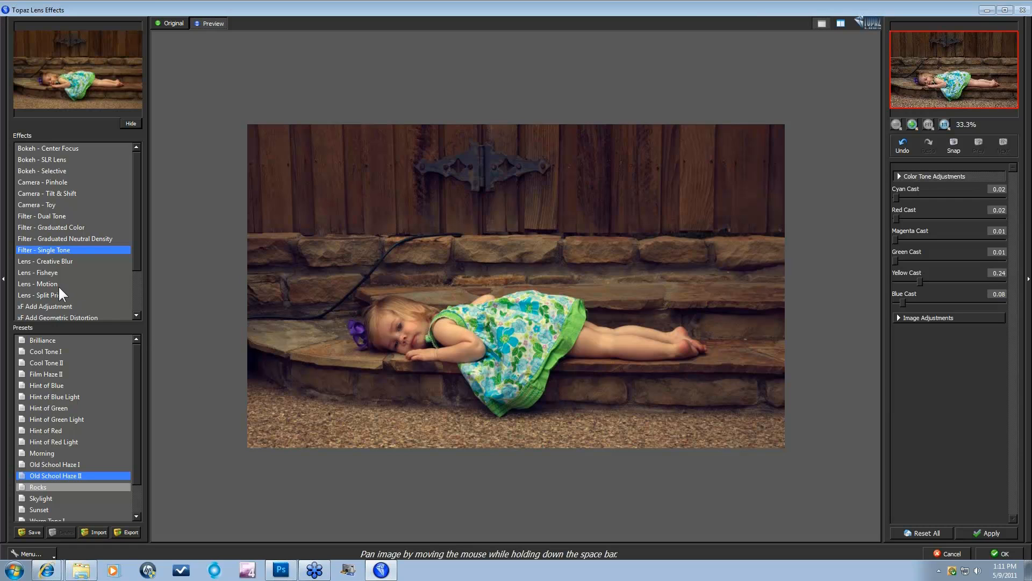
{"action": "left_click", "coordinate": [47, 272]}
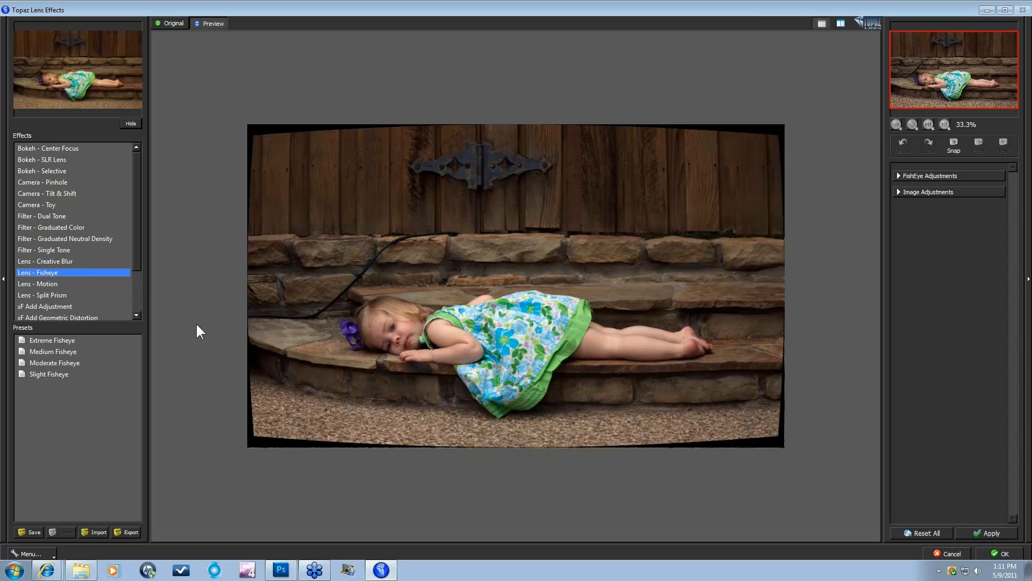
Step: Preview Filter - Graduated Neutral Density and expand its Graduated N.D. Adjustments
{"action": "left_click", "coordinate": [53, 237]}
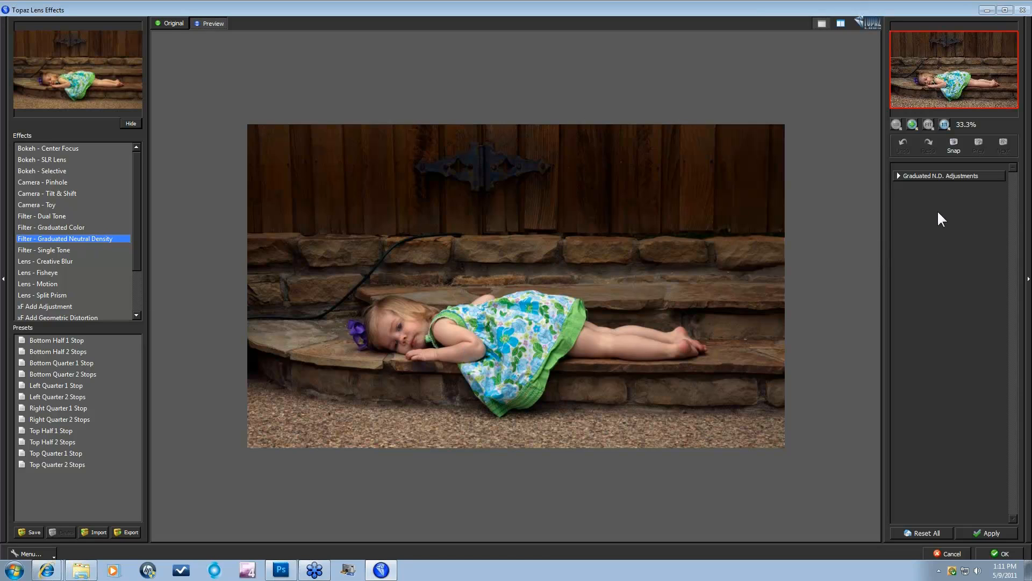
{"action": "left_click", "coordinate": [898, 176]}
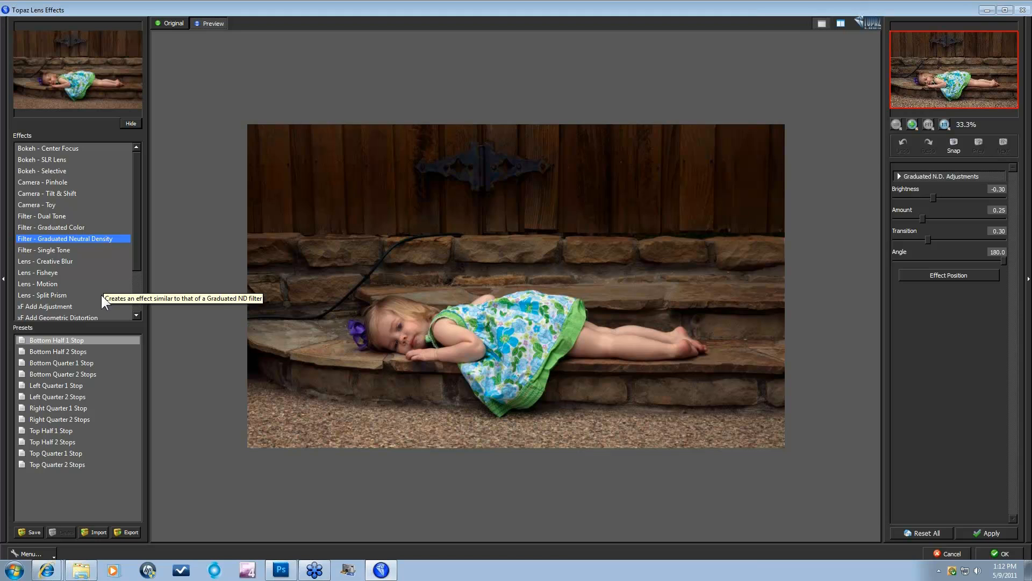
Step: Apply the Single Tone Old School Haze II preset, then preview Lens - Creative Blur
{"action": "left_click", "coordinate": [44, 249]}
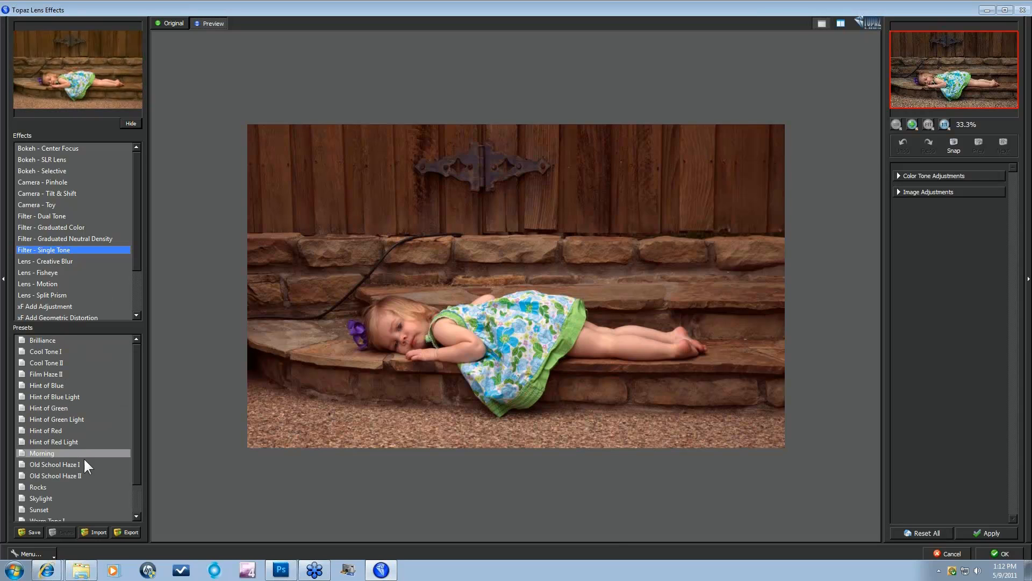
{"action": "left_click", "coordinate": [82, 474]}
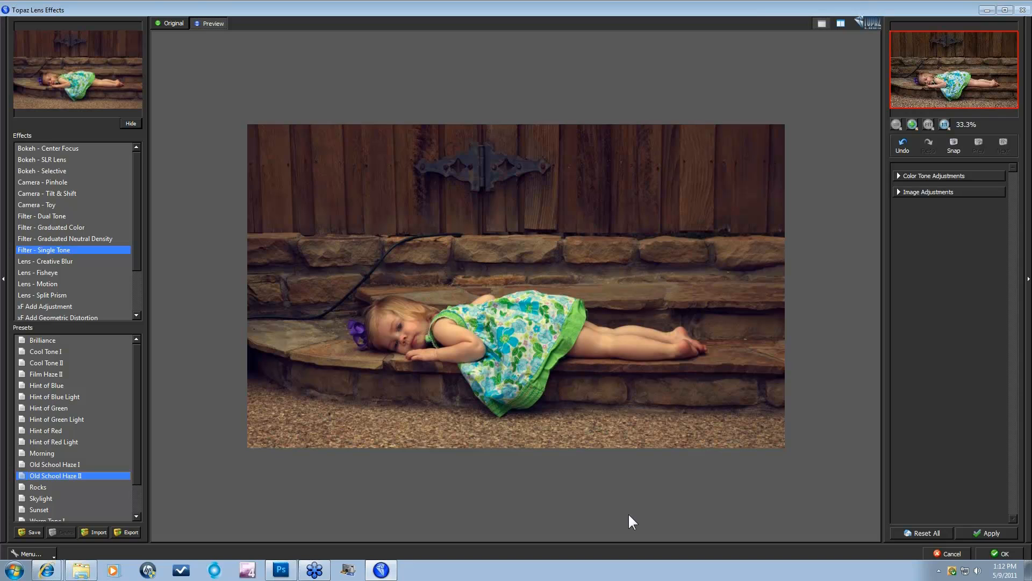
{"action": "left_click", "coordinate": [988, 534]}
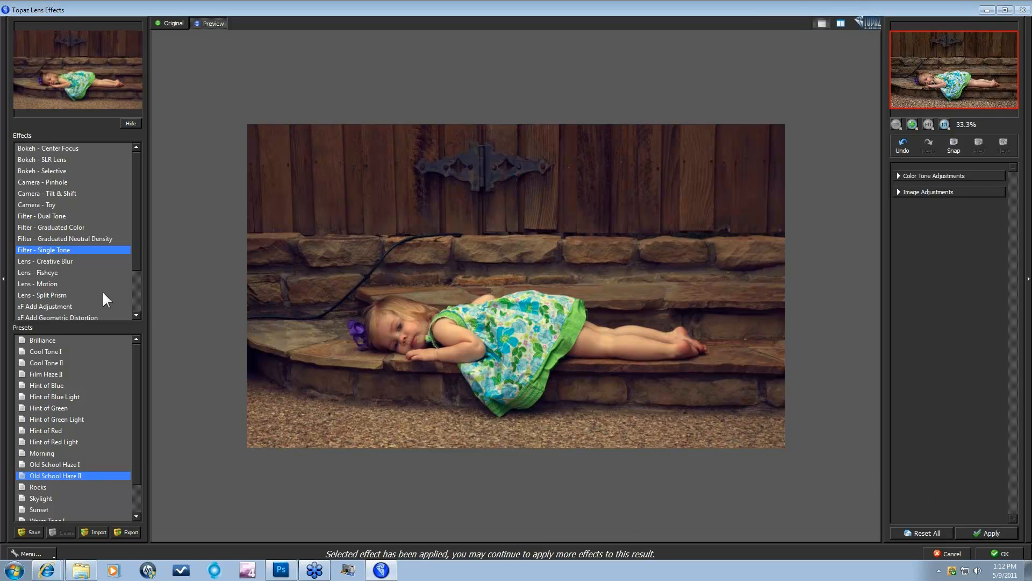
{"action": "left_click", "coordinate": [51, 260]}
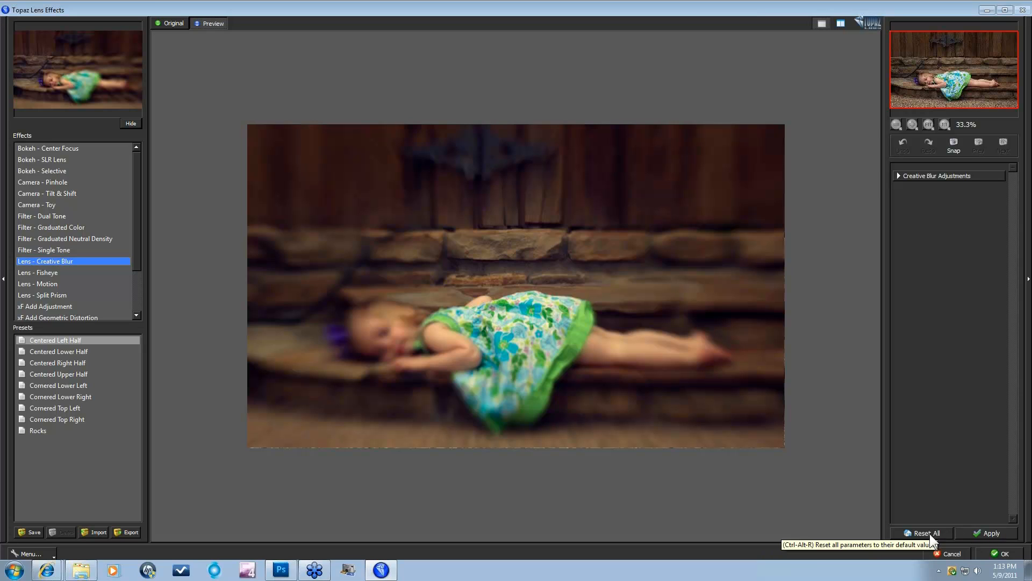
Step: Cancel Topaz Lens Effects and open Photoshop's Filter menu
{"action": "left_click", "coordinate": [950, 553]}
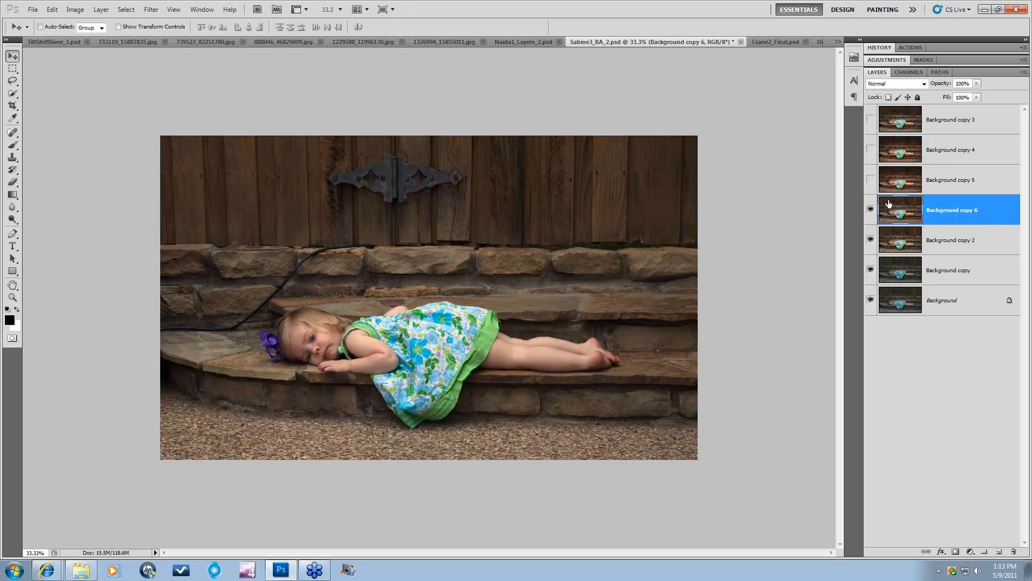
{"action": "left_click", "coordinate": [146, 9]}
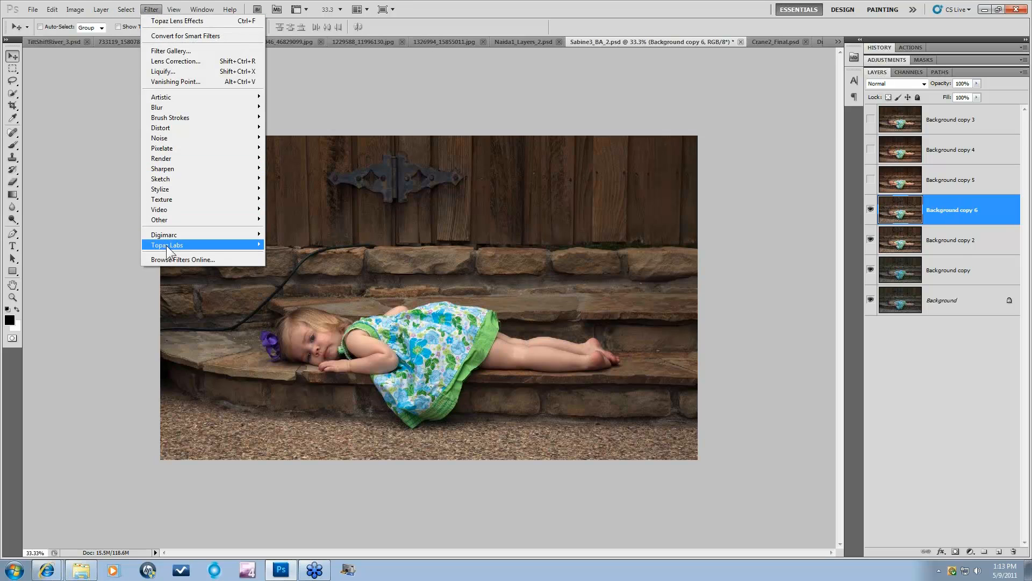
Step: Relaunch Filter > Topaz Labs > Topaz Lens Effects and preview Bokeh - Center Focus
{"action": "mouse_move", "coordinate": [166, 245]}
{"action": "left_click", "coordinate": [297, 305]}
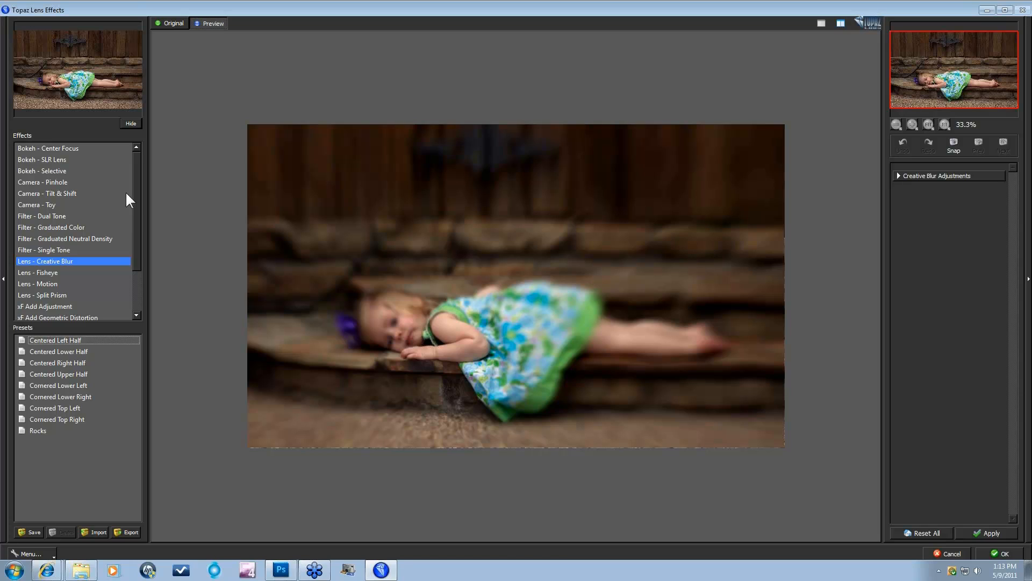
{"action": "left_click", "coordinate": [28, 148]}
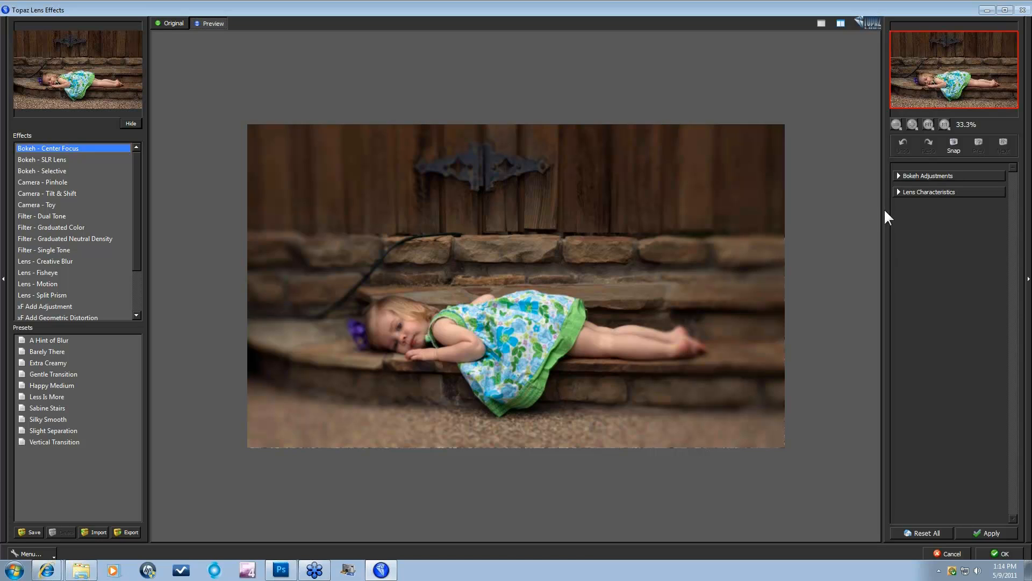
Step: Set the Center Focus Effect Center on the girl, at (1521,1169)
{"action": "left_click", "coordinate": [898, 176]}
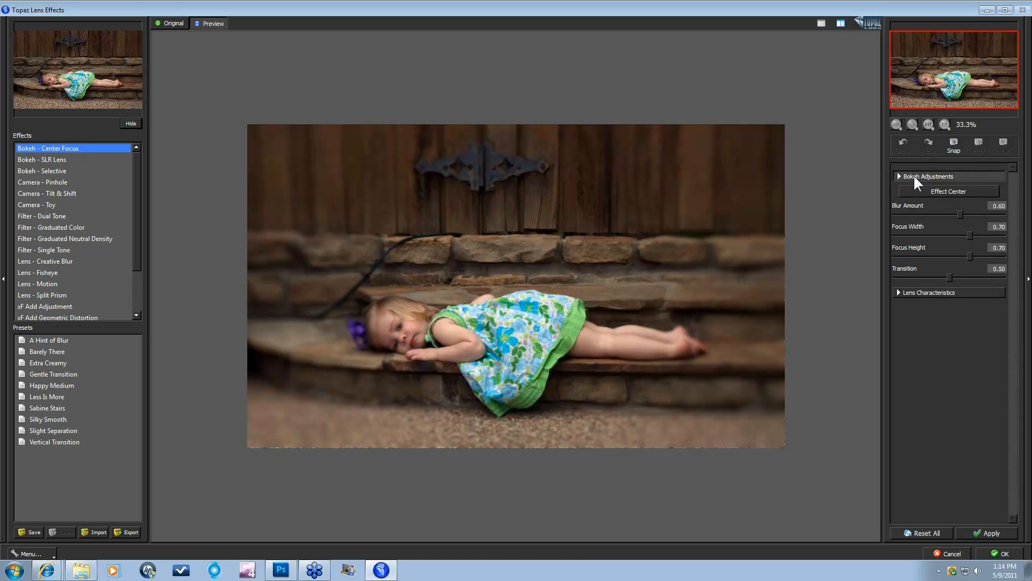
{"action": "left_click", "coordinate": [949, 192]}
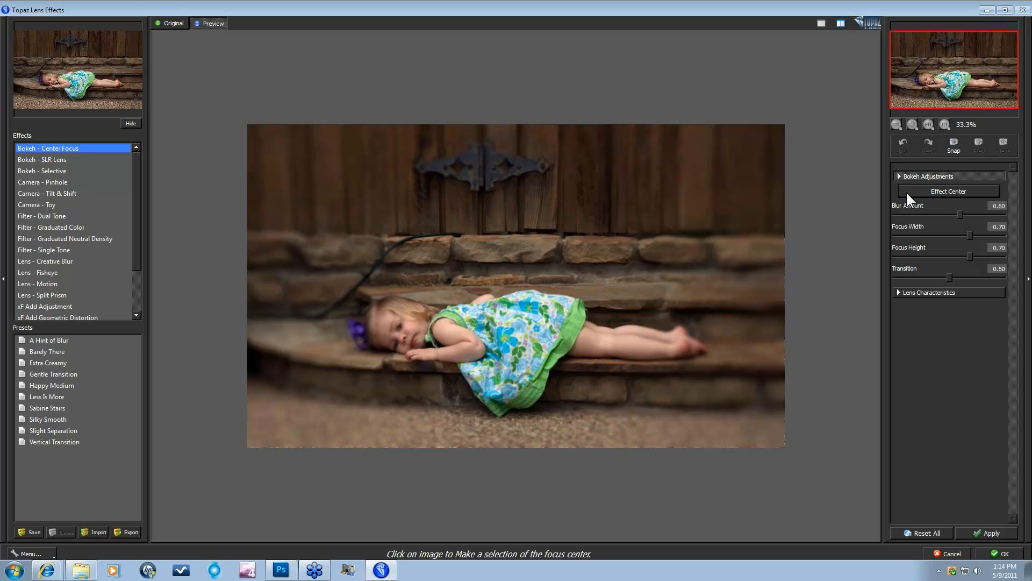
{"action": "left_click", "coordinate": [520, 334]}
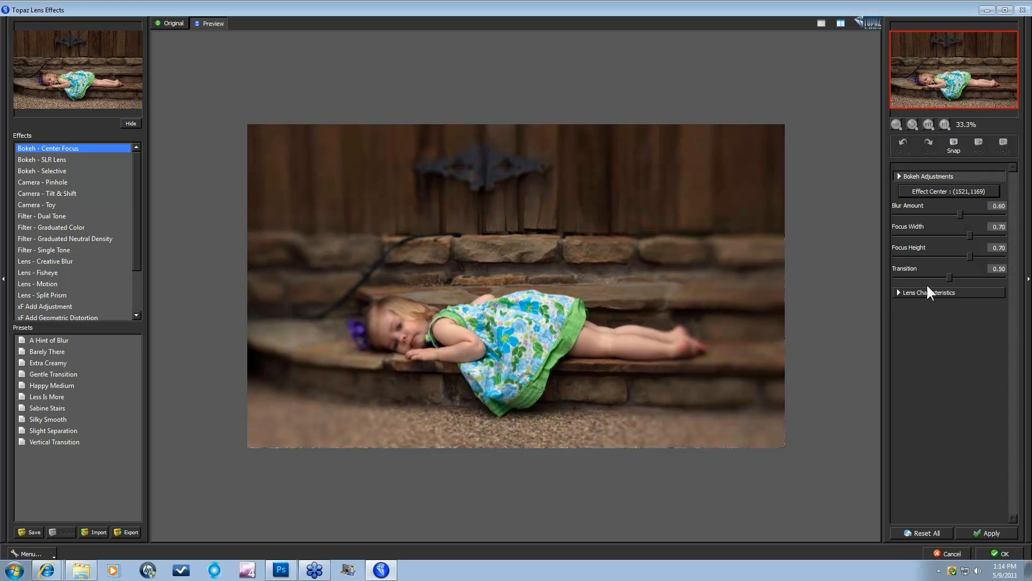
Step: Adjust the bokeh to Focus Height 0.24, Transition 0.42 and Blur Amount 0.42
{"action": "left_click_drag", "start_coordinate": [949, 275], "coordinate": [939, 279]}
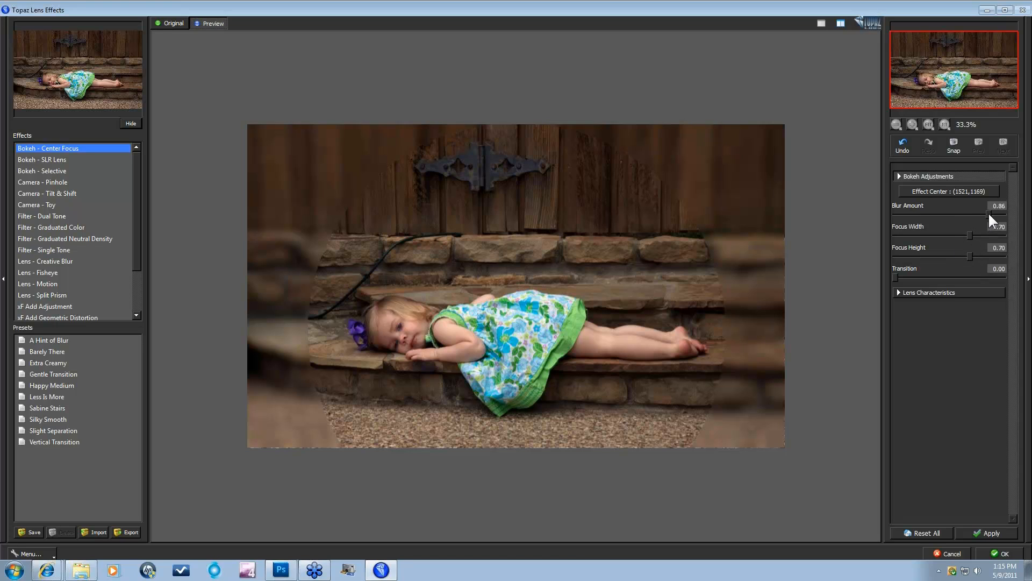
{"action": "left_click_drag", "start_coordinate": [988, 212], "coordinate": [991, 213]}
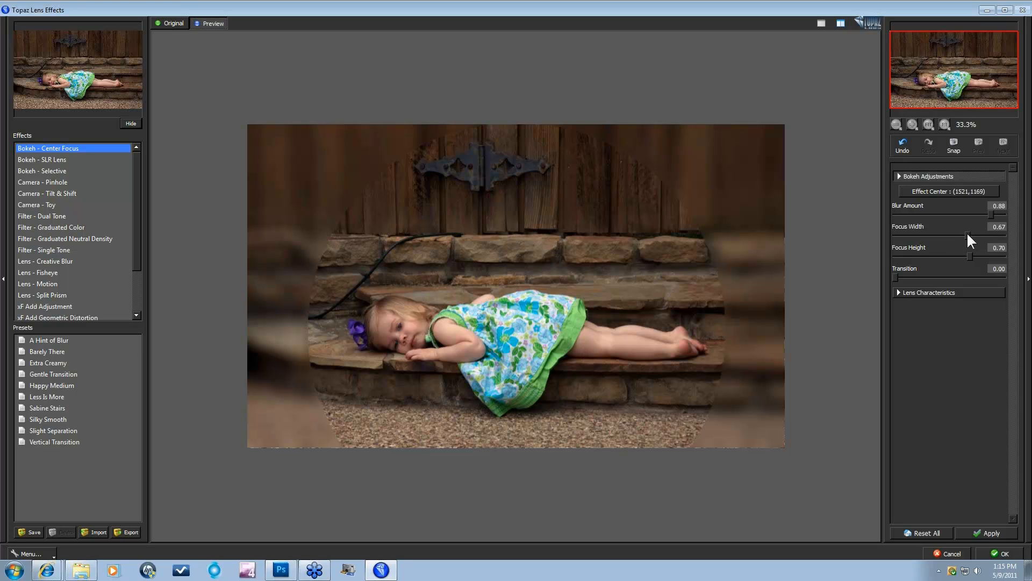
{"action": "left_click", "coordinate": [985, 233]}
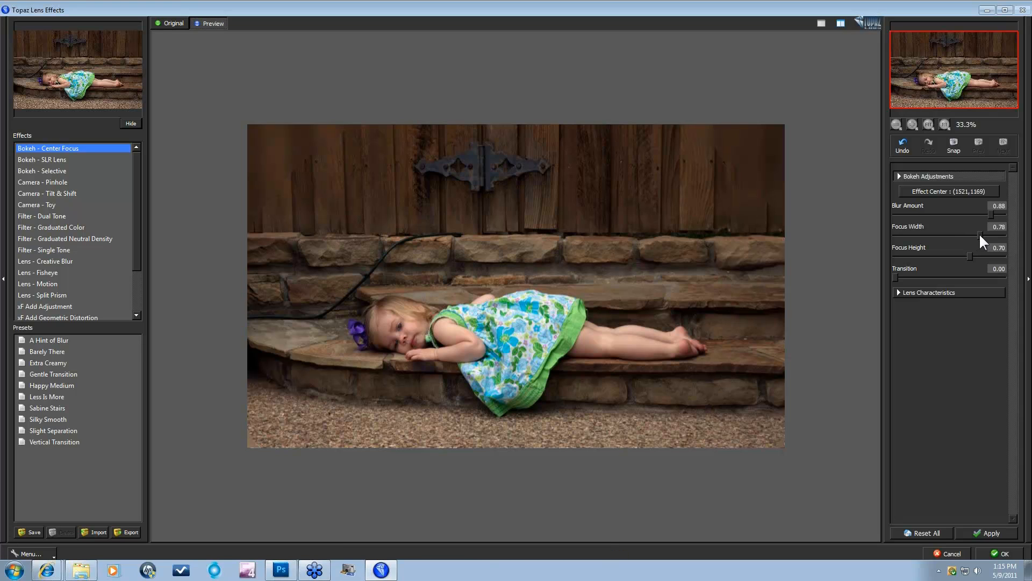
{"action": "left_click_drag", "start_coordinate": [979, 234], "coordinate": [942, 257]}
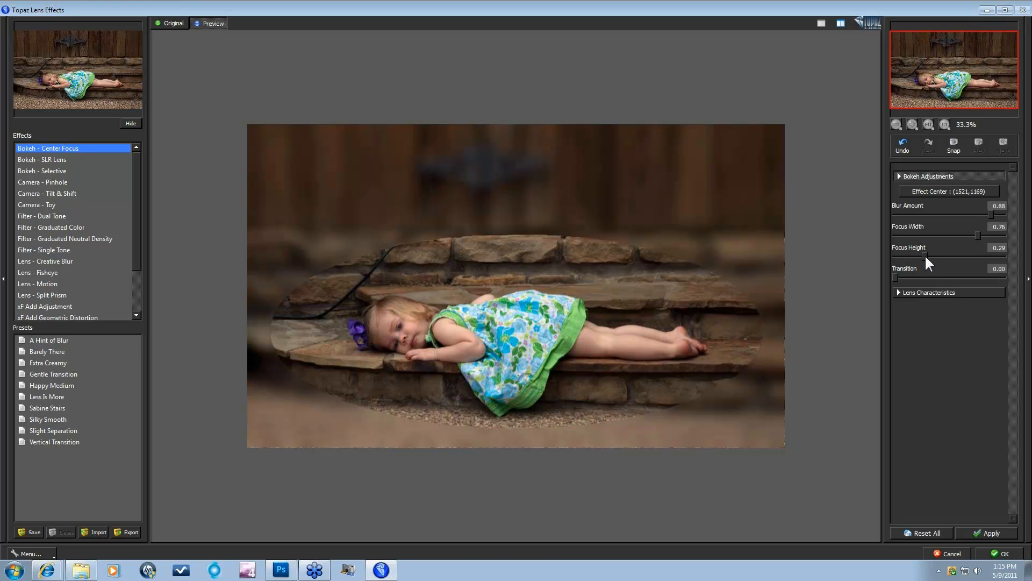
{"action": "left_click_drag", "start_coordinate": [926, 255], "coordinate": [922, 256]}
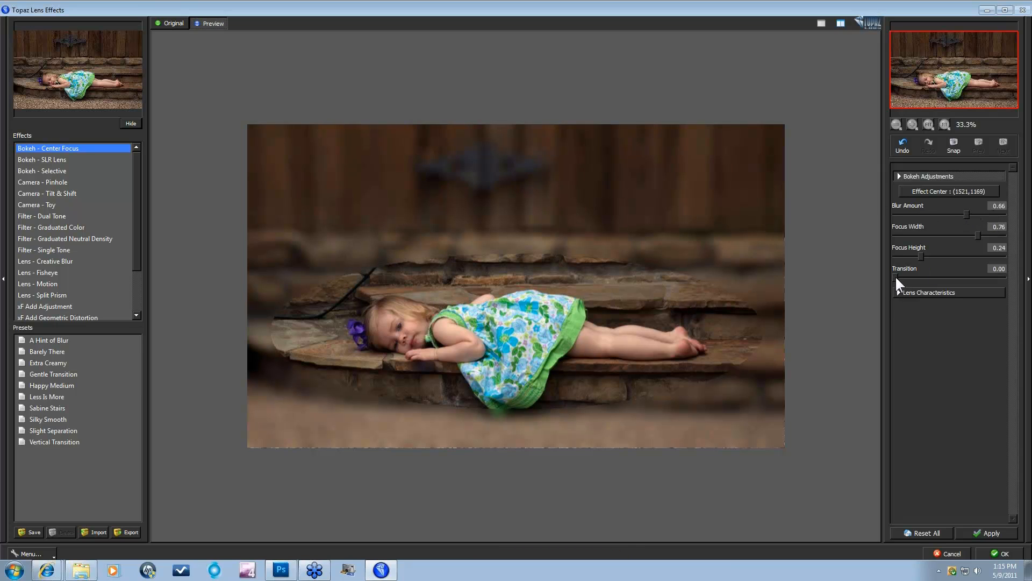
{"action": "left_click_drag", "start_coordinate": [919, 276], "coordinate": [938, 273]}
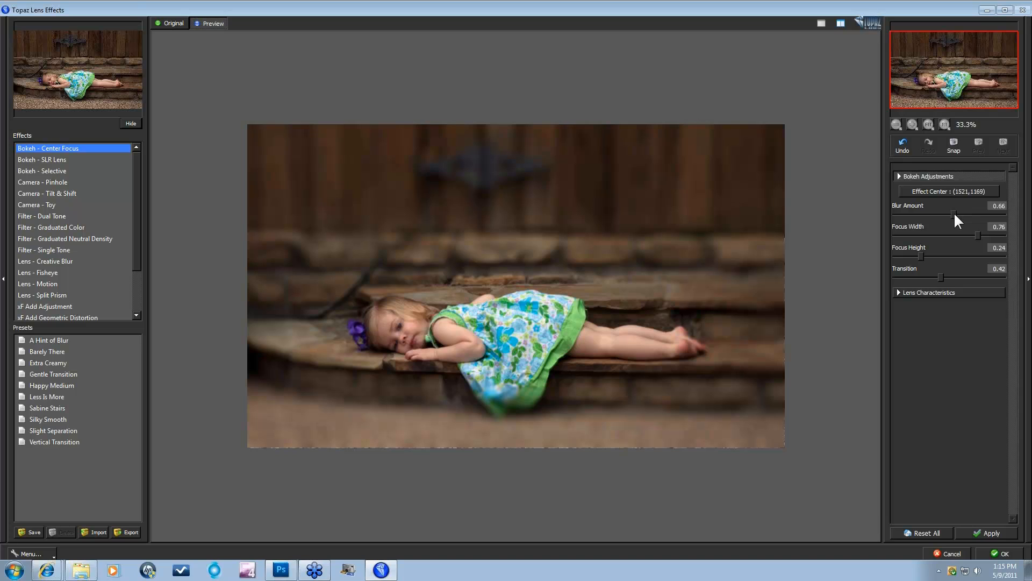
{"action": "left_click_drag", "start_coordinate": [955, 214], "coordinate": [947, 214]}
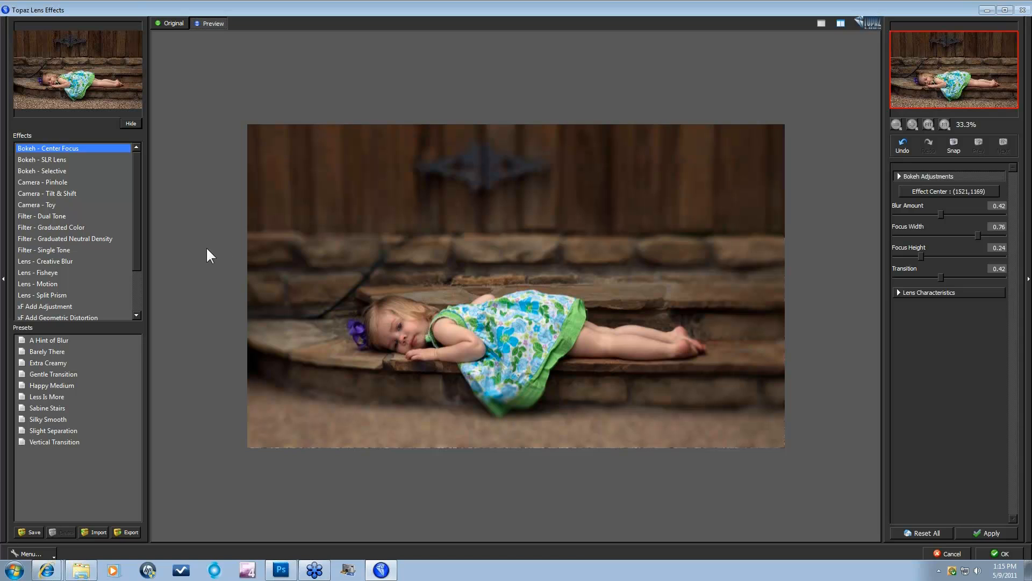
Step: Try Bokeh - SLR Lens, then switch to Bokeh - Selective
{"action": "left_click", "coordinate": [52, 160]}
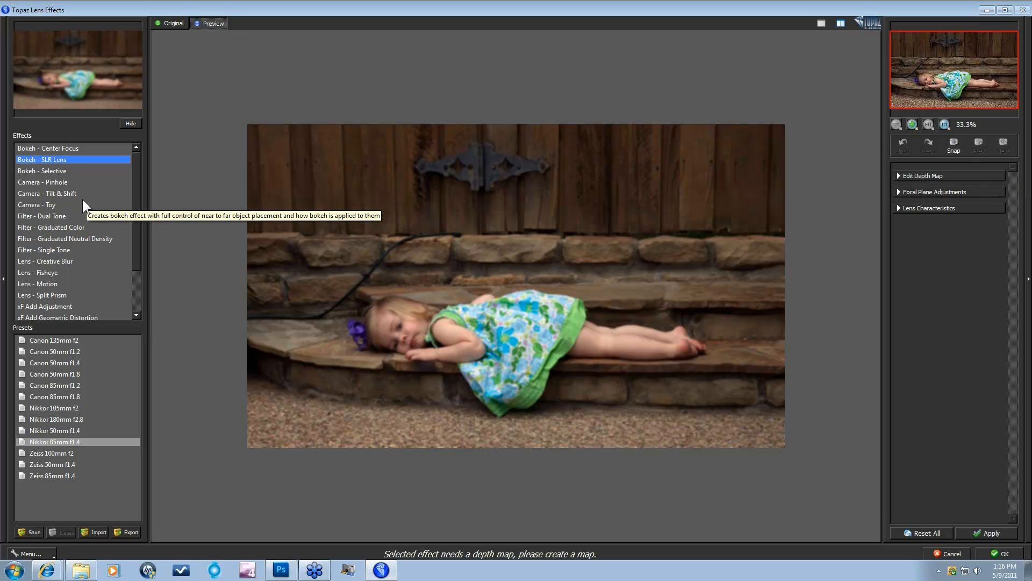
{"action": "left_click", "coordinate": [43, 170]}
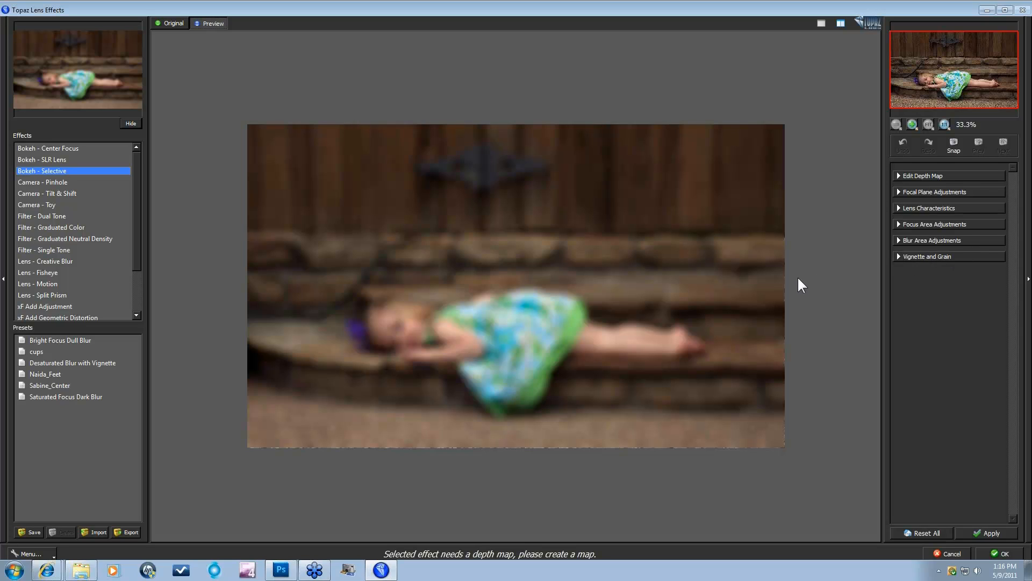
Step: Expand Edit Depth Map to show the grayscale depth mask beside the photo
{"action": "left_click", "coordinate": [899, 176]}
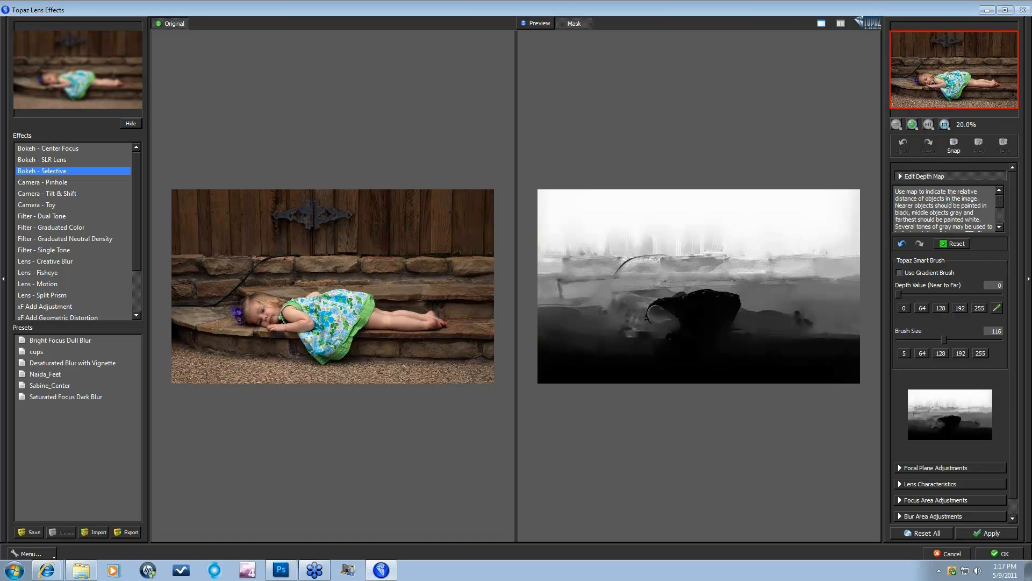
Step: Set the Smart Brush depth to 128, paint a test stroke on the map, and undo it
{"action": "mouse_move", "coordinate": [998, 200]}
{"action": "left_mouse_down"}
{"action": "mouse_move", "coordinate": [999, 216]}
{"action": "mouse_move", "coordinate": [999, 204]}
{"action": "left_mouse_up"}
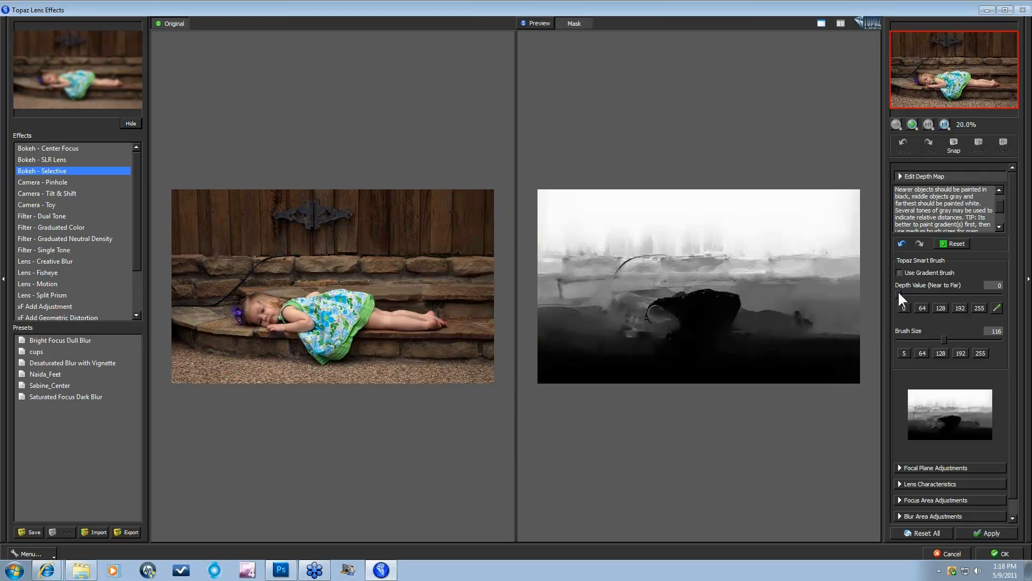
{"action": "left_click", "coordinate": [923, 309]}
{"action": "left_click", "coordinate": [942, 308]}
{"action": "left_click", "coordinate": [942, 306]}
{"action": "left_click_drag", "start_coordinate": [710, 232], "coordinate": [857, 229]}
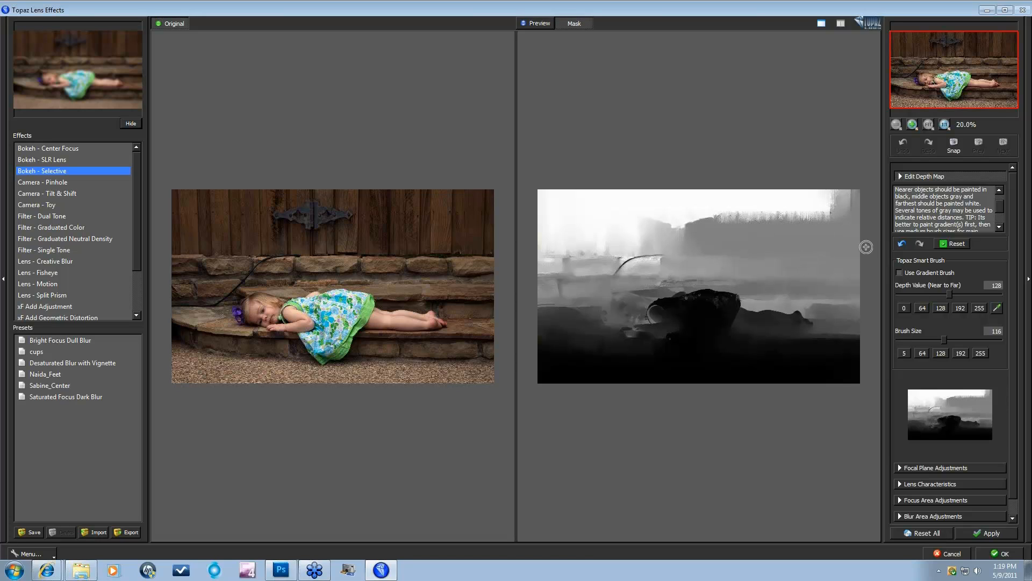
{"action": "left_click", "coordinate": [900, 243]}
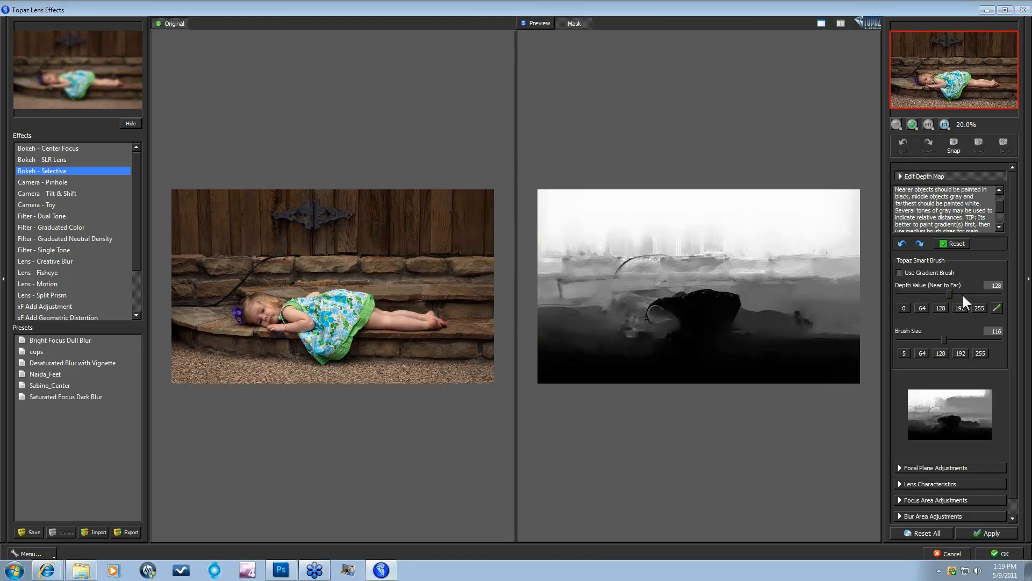
Step: Reset the depth map to flat grey, enable the gradient brush and lower its starting value to 0
{"action": "left_click", "coordinate": [956, 243]}
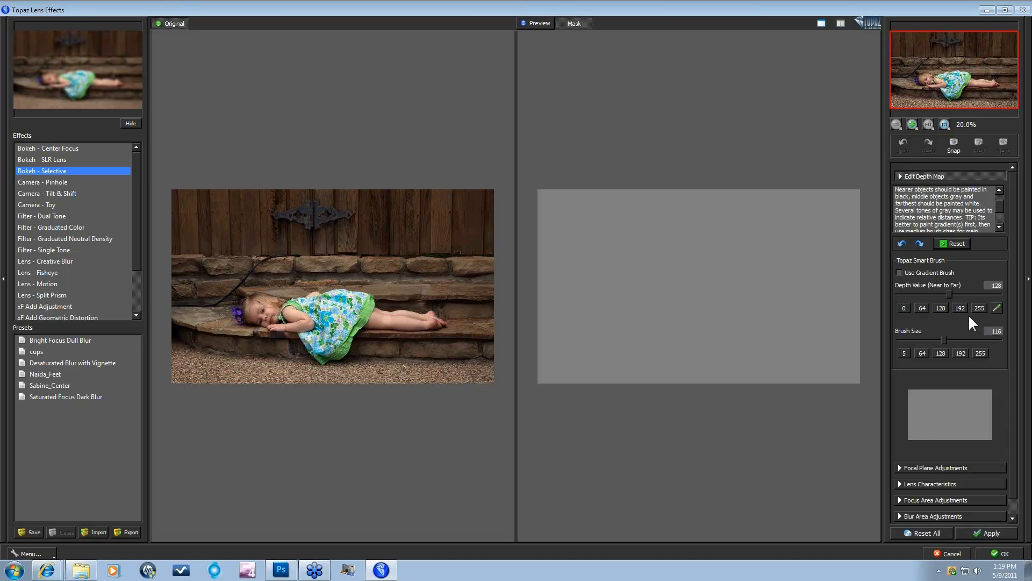
{"action": "left_click", "coordinate": [899, 272]}
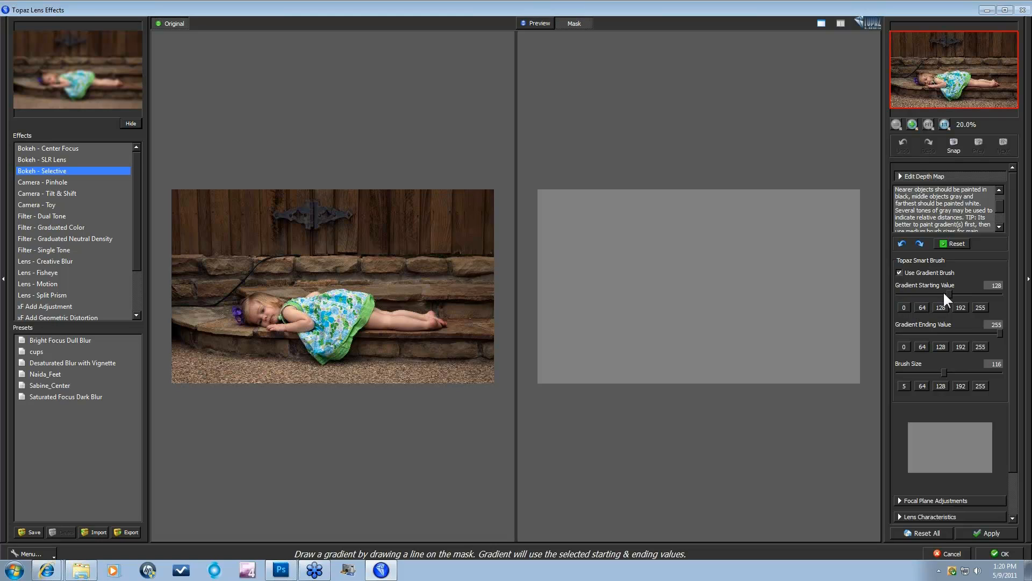
{"action": "left_click_drag", "start_coordinate": [948, 293], "coordinate": [915, 294]}
Step: Paint about a dozen bottom-to-top gradient strokes across the depth mask, black at bottom to white at top
{"action": "left_click_drag", "start_coordinate": [829, 379], "coordinate": [829, 347]}
{"action": "left_click_drag", "start_coordinate": [829, 242], "coordinate": [830, 197]}
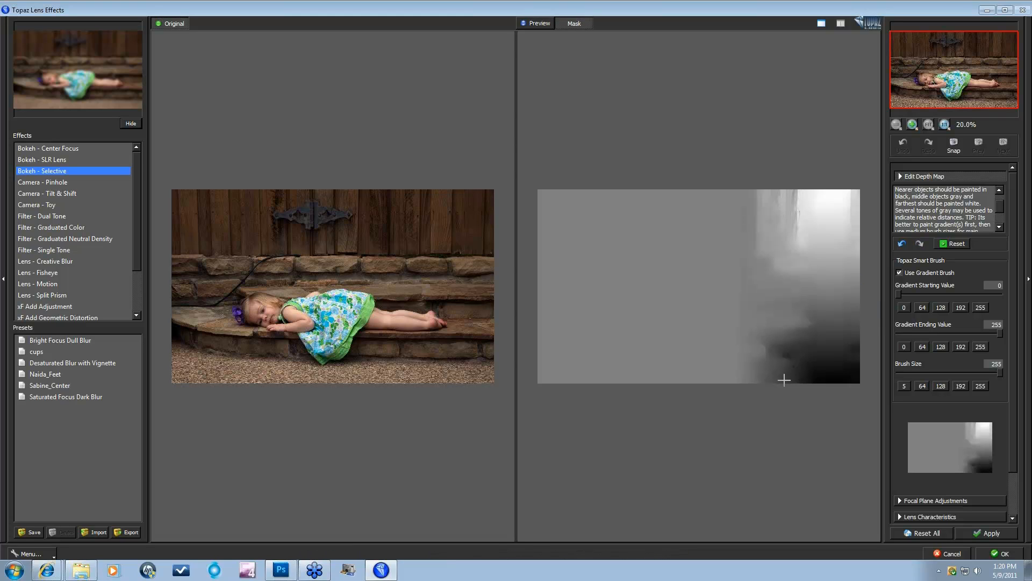
{"action": "left_click_drag", "start_coordinate": [784, 380], "coordinate": [783, 201]}
{"action": "left_click_drag", "start_coordinate": [740, 376], "coordinate": [741, 200]}
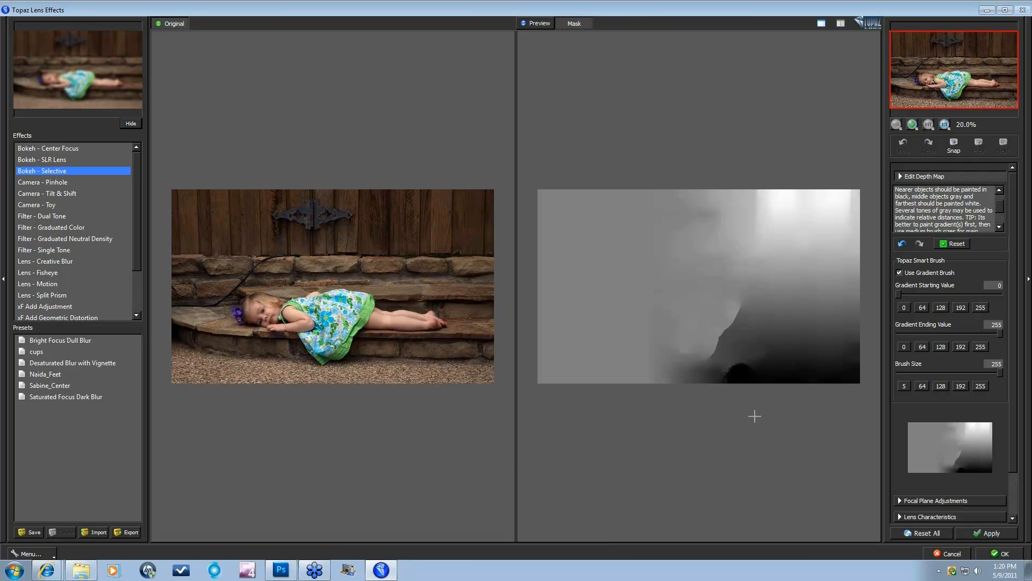
{"action": "left_click_drag", "start_coordinate": [723, 379], "coordinate": [726, 196]}
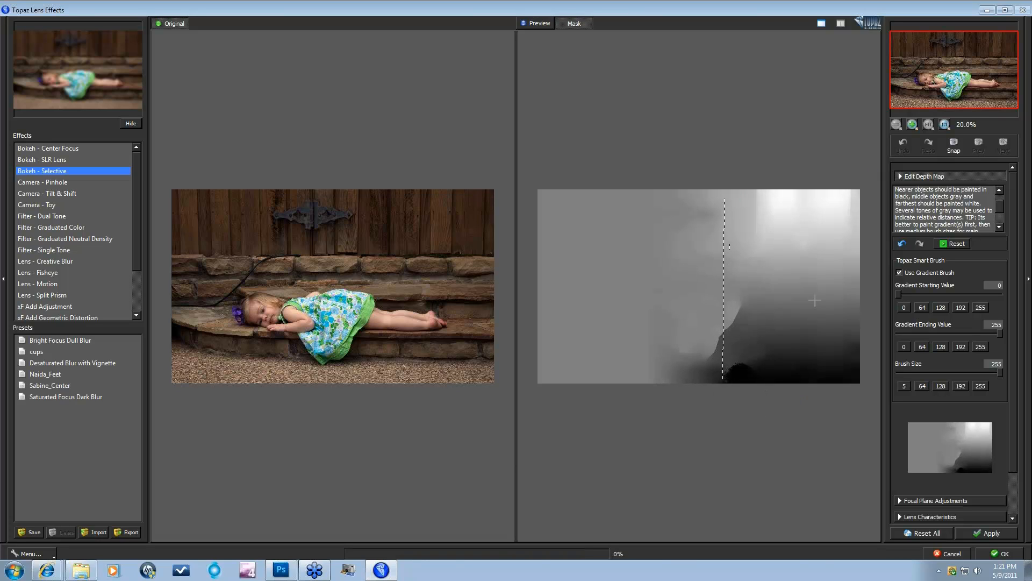
{"action": "left_click_drag", "start_coordinate": [656, 371], "coordinate": [655, 200]}
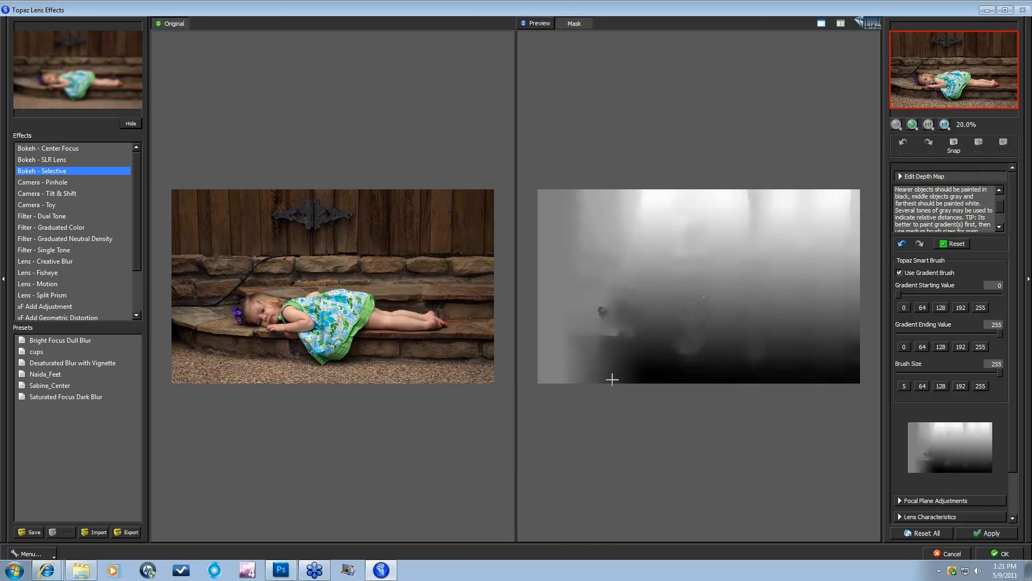
{"action": "left_click_drag", "start_coordinate": [606, 372], "coordinate": [609, 199]}
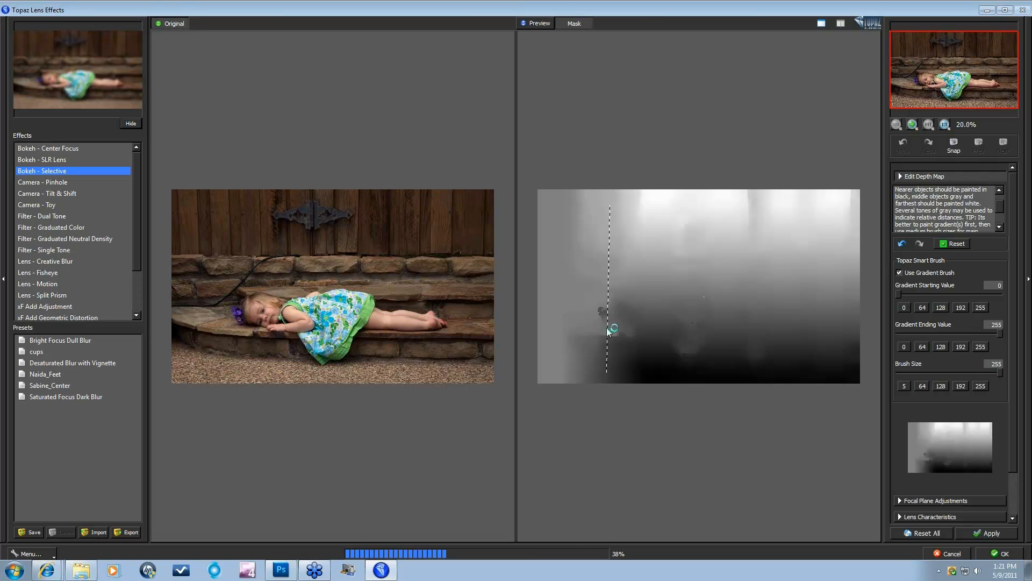
{"action": "left_click_drag", "start_coordinate": [566, 371], "coordinate": [565, 206]}
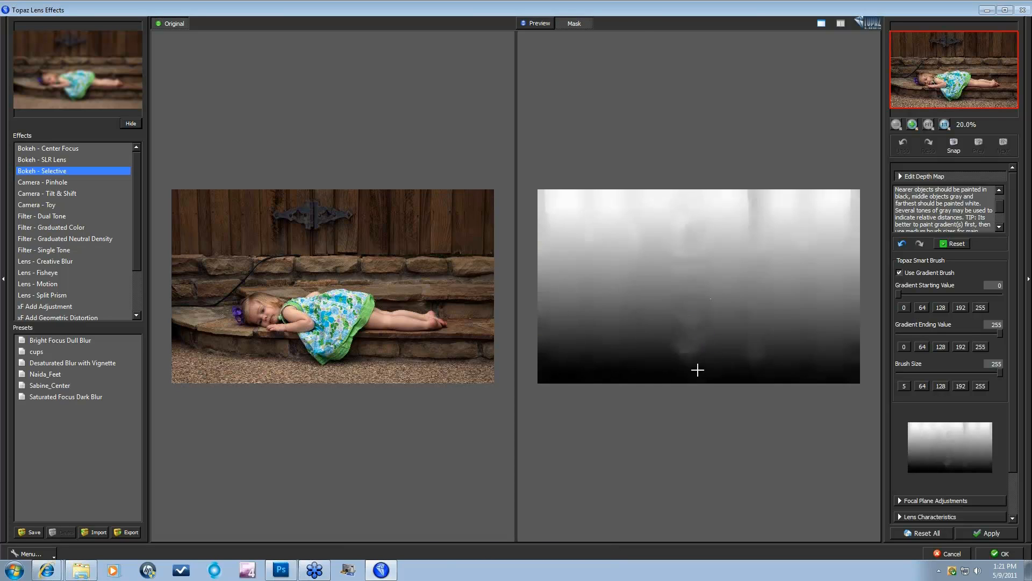
{"action": "left_click_drag", "start_coordinate": [692, 371], "coordinate": [694, 207]}
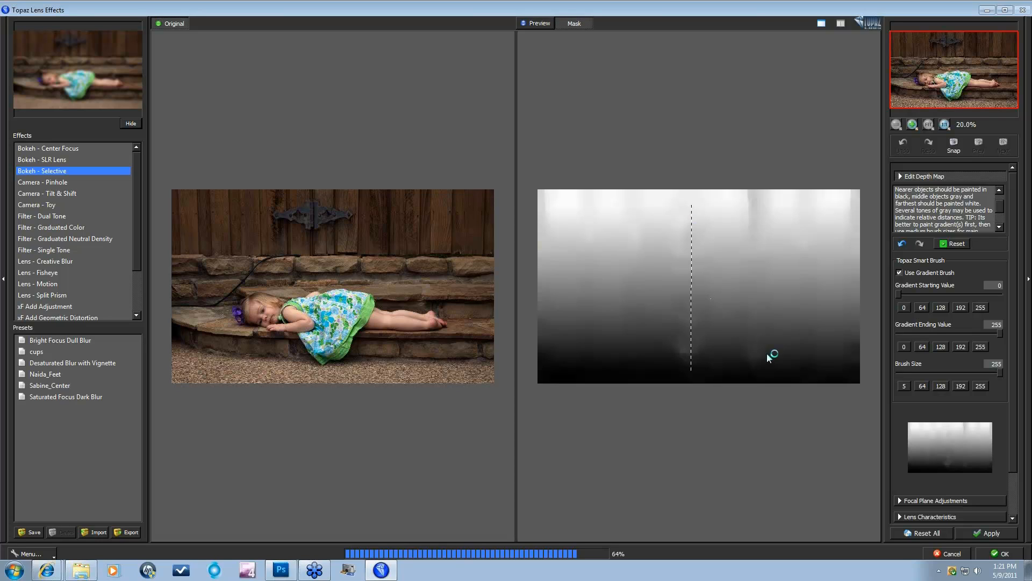
{"action": "left_click_drag", "start_coordinate": [760, 376], "coordinate": [752, 199]}
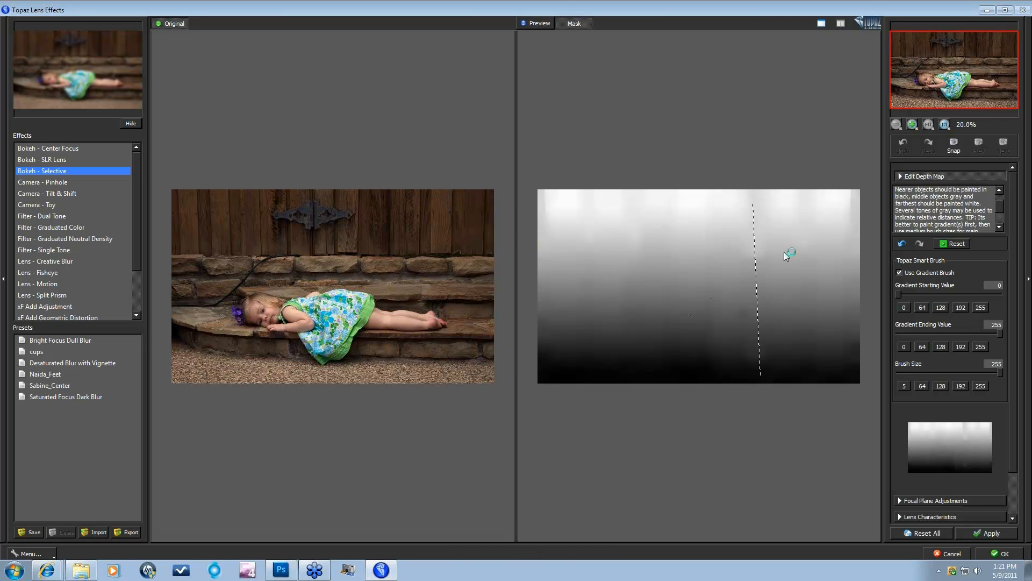
{"action": "left_click_drag", "start_coordinate": [742, 379], "coordinate": [735, 213]}
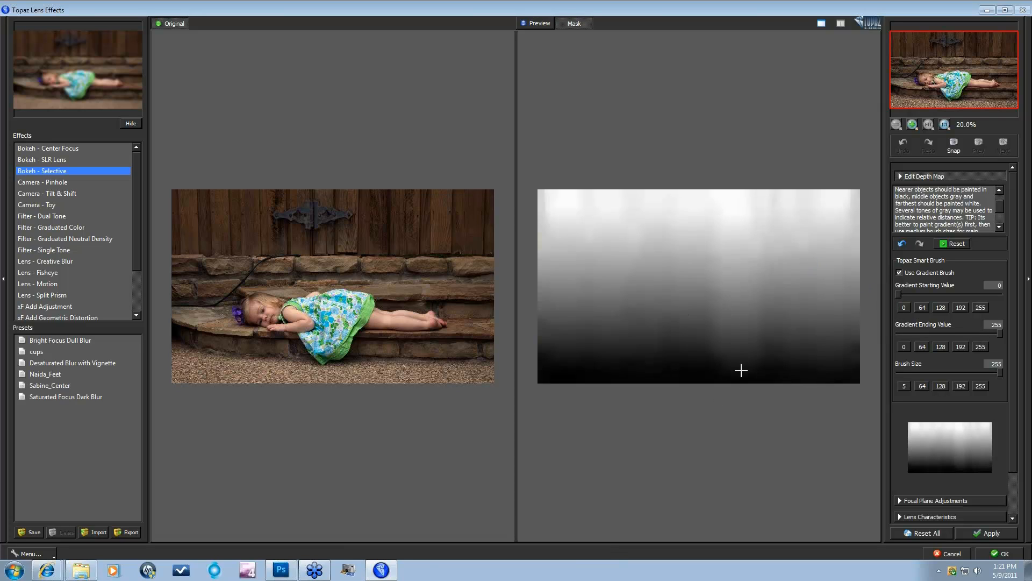
{"action": "left_click_drag", "start_coordinate": [741, 370], "coordinate": [734, 218]}
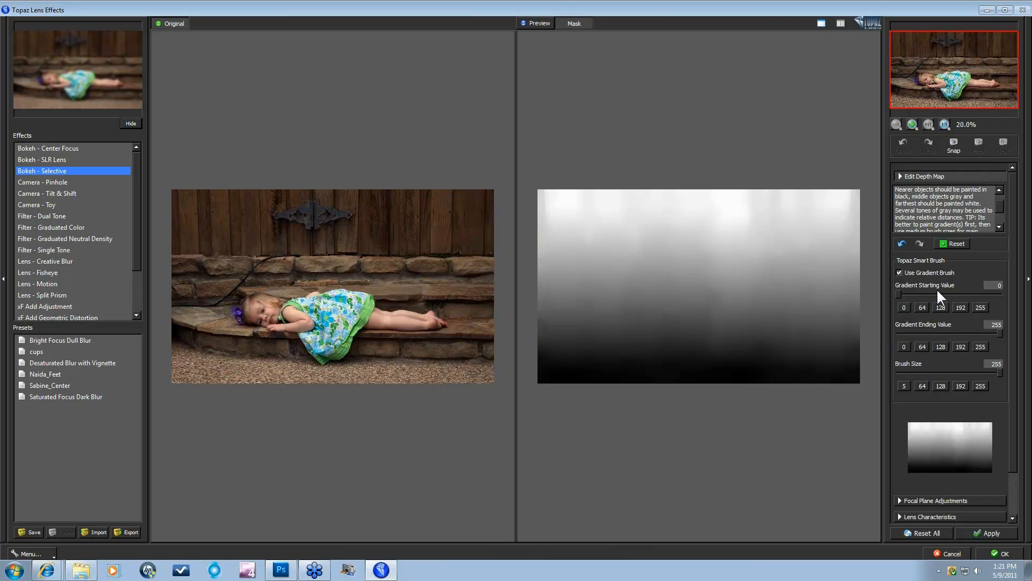
Step: Turn off gradient painting and sample the girl's face to set the painting depth to 82
{"action": "left_click", "coordinate": [899, 273]}
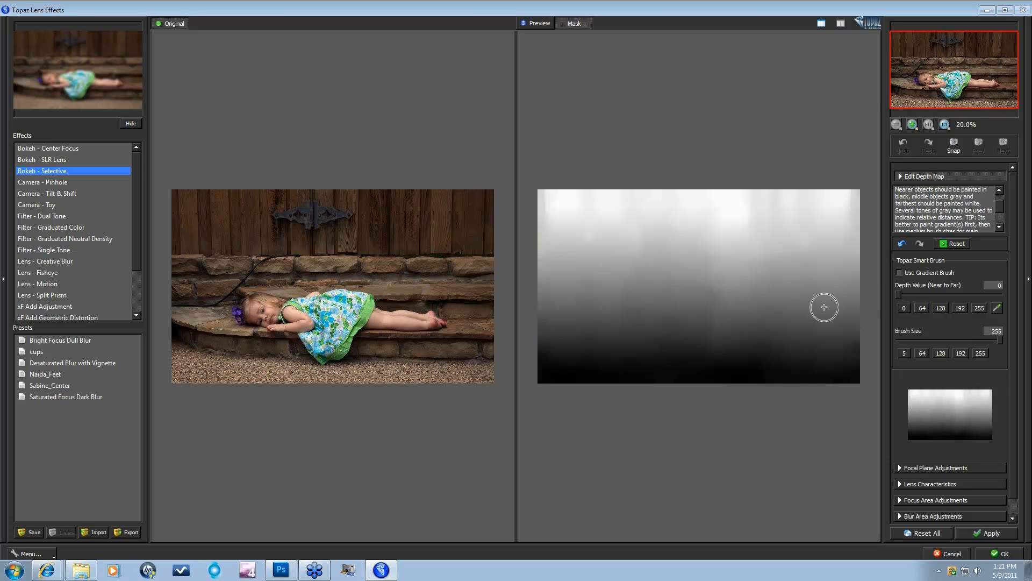
{"action": "left_click", "coordinate": [996, 306]}
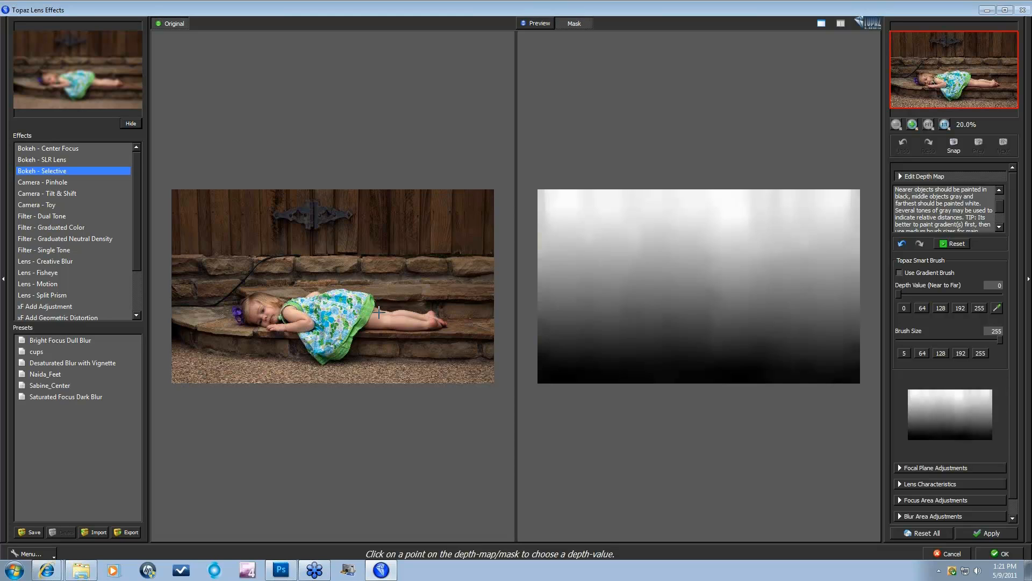
{"action": "left_click", "coordinate": [263, 315]}
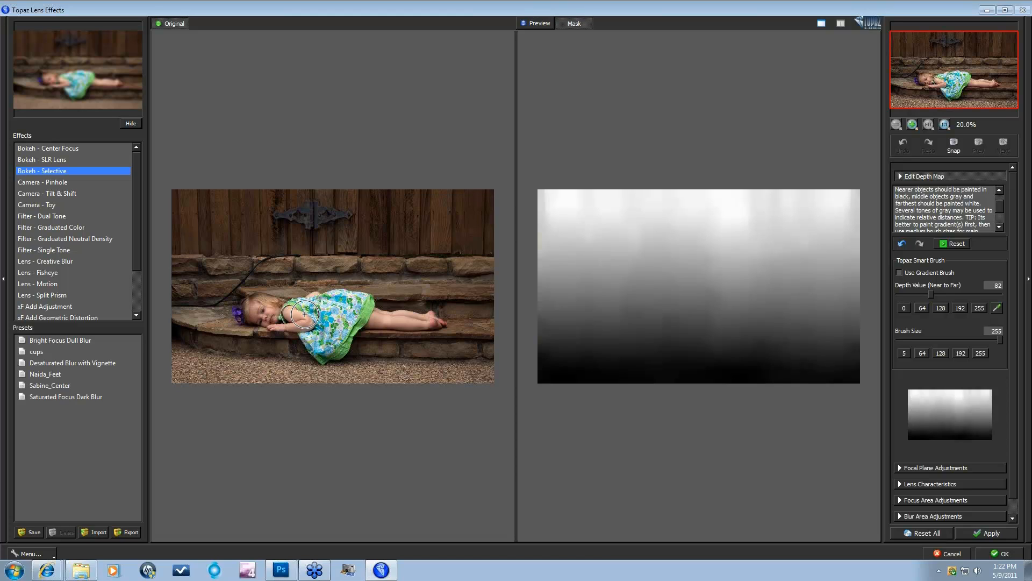
Step: Paint the girl's body and head into the depth map at depth 82, then shrink the brush to 83
{"action": "mouse_move", "coordinate": [305, 313]}
{"action": "left_mouse_down"}
{"action": "mouse_move", "coordinate": [348, 308]}
{"action": "mouse_move", "coordinate": [324, 344]}
{"action": "mouse_move", "coordinate": [309, 318]}
{"action": "mouse_move", "coordinate": [345, 311]}
{"action": "mouse_move", "coordinate": [338, 320]}
{"action": "left_mouse_up"}
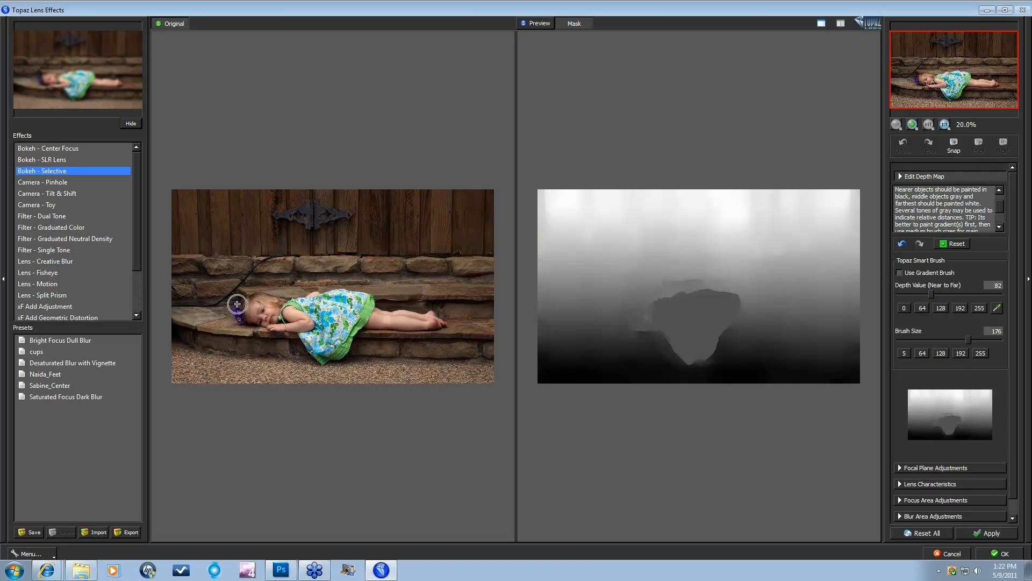
{"action": "mouse_move", "coordinate": [256, 310]}
{"action": "left_mouse_down"}
{"action": "mouse_move", "coordinate": [307, 319]}
{"action": "mouse_move", "coordinate": [367, 316]}
{"action": "left_mouse_up"}
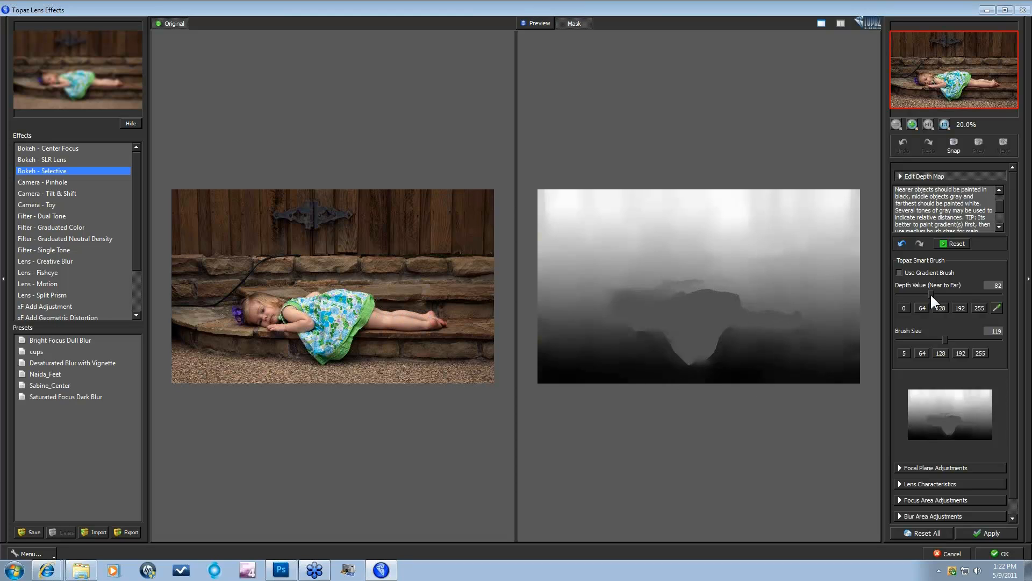
{"action": "left_click_drag", "start_coordinate": [934, 338], "coordinate": [931, 338]}
{"action": "left_click", "coordinate": [924, 338]}
{"action": "left_click", "coordinate": [898, 468]}
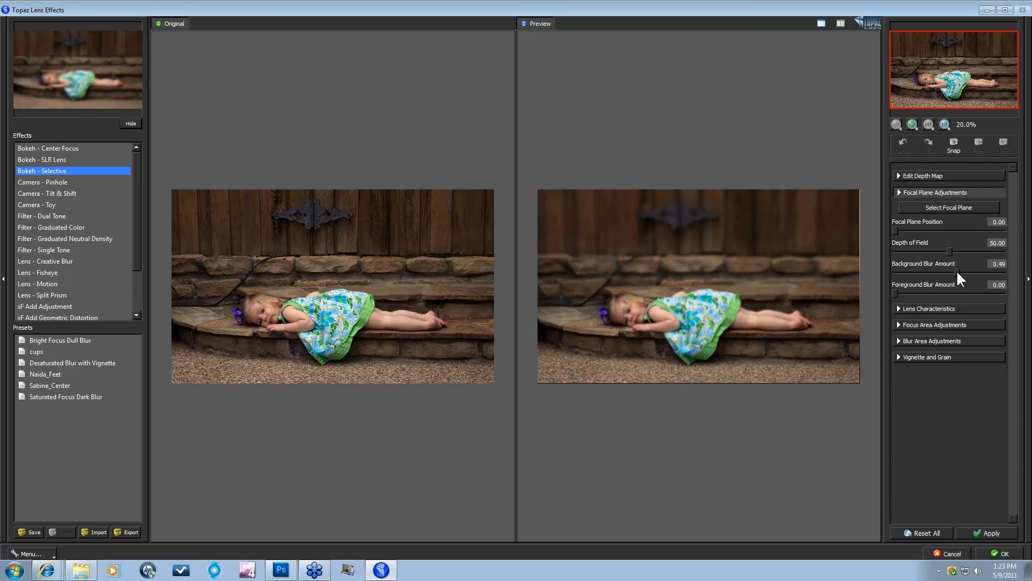
{"action": "left_click_drag", "start_coordinate": [1001, 273], "coordinate": [1008, 292]}
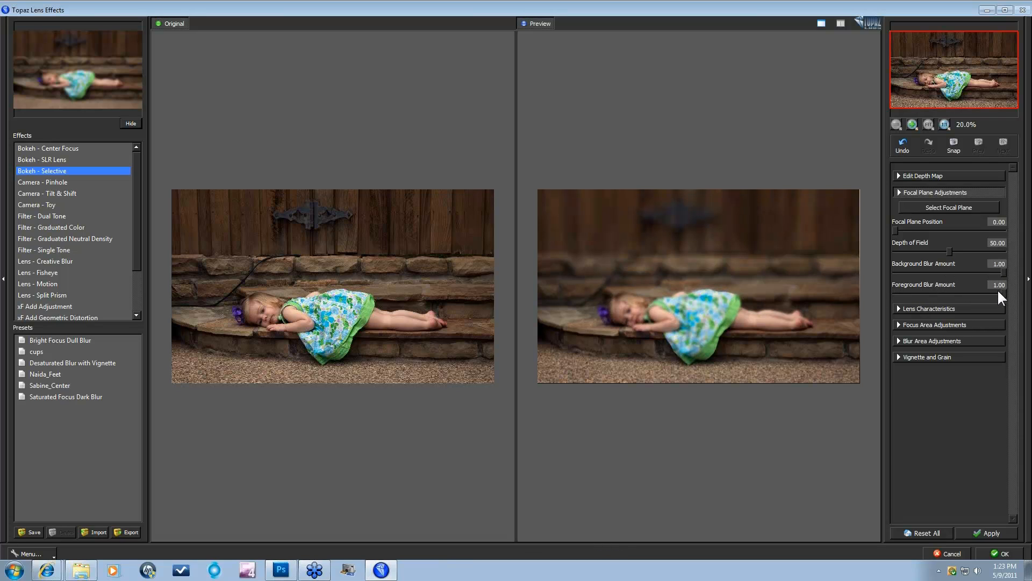
Step: Switch to the single large preview and set Focal Plane Position to 44.18
{"action": "left_click", "coordinate": [822, 23]}
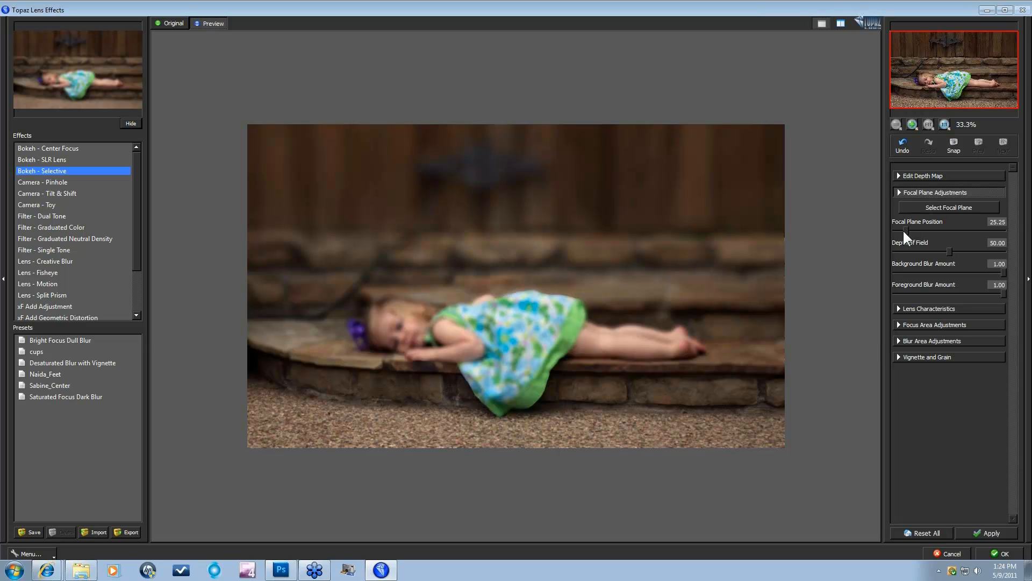
{"action": "left_click_drag", "start_coordinate": [903, 229], "coordinate": [962, 230]}
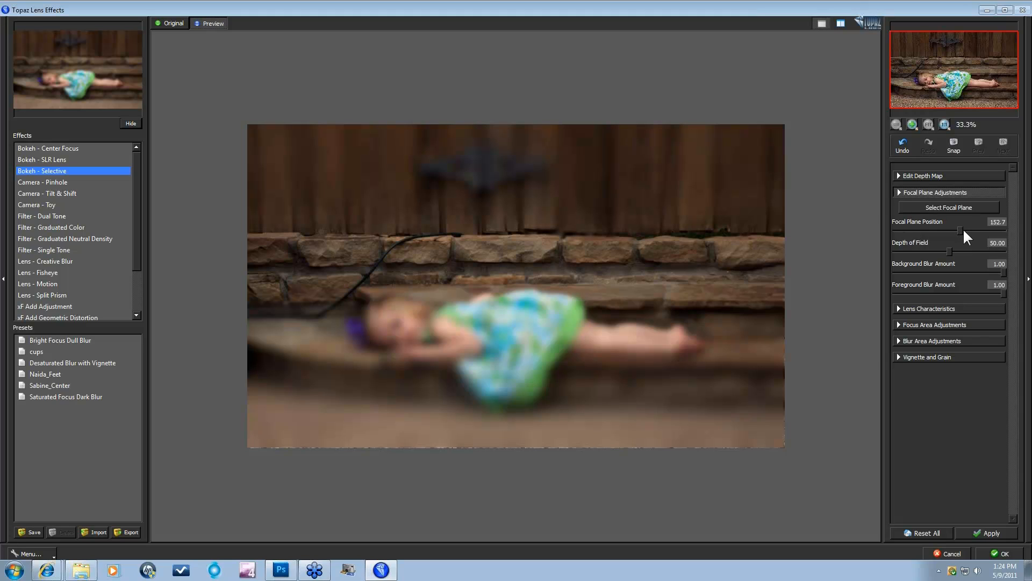
{"action": "left_click_drag", "start_coordinate": [961, 230], "coordinate": [914, 229]}
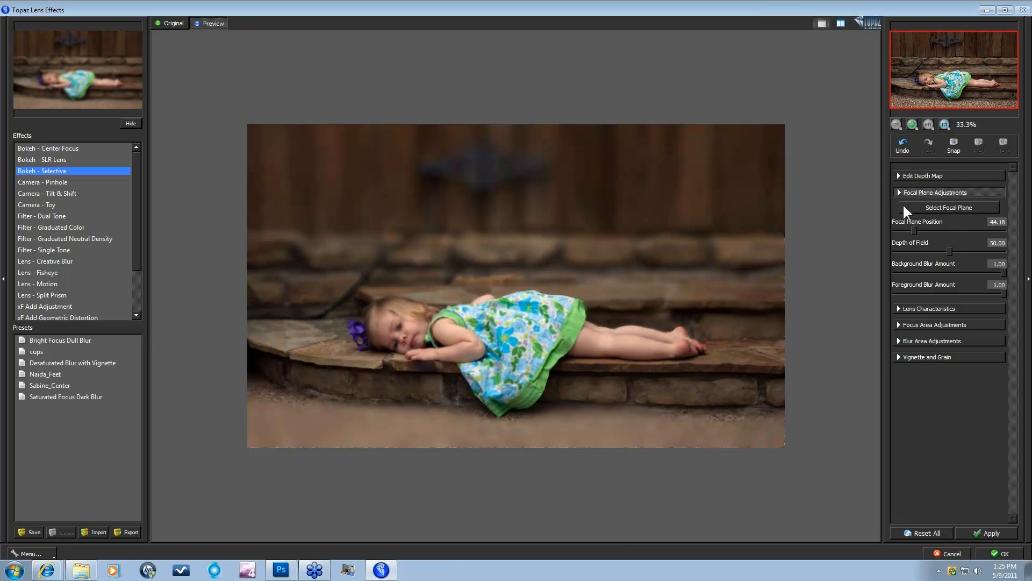
Step: Use Select Focal Plane on the girl in the preview, moving Focal Plane Position to 83.00
{"action": "left_click", "coordinate": [950, 207]}
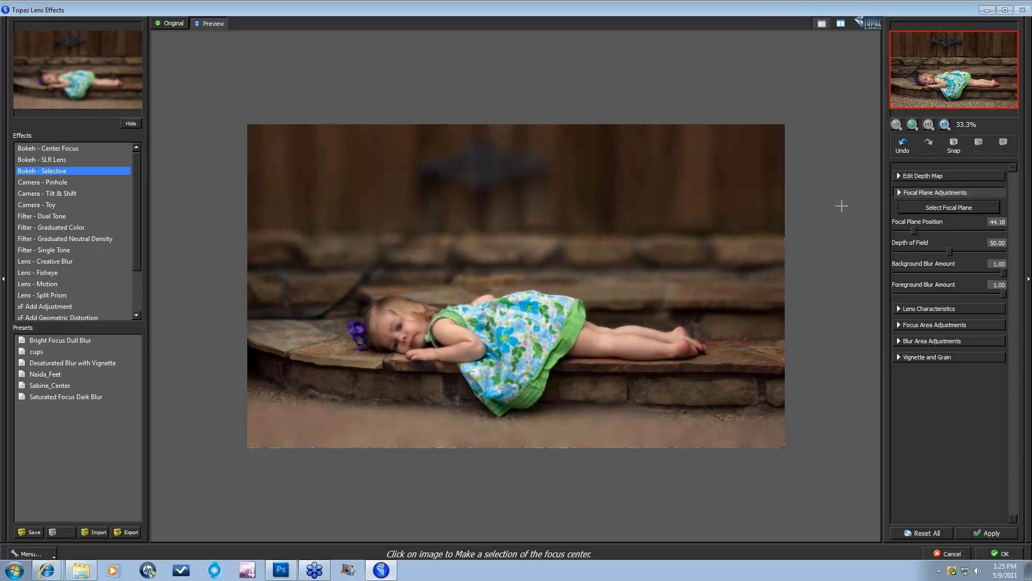
{"action": "left_click", "coordinate": [398, 335]}
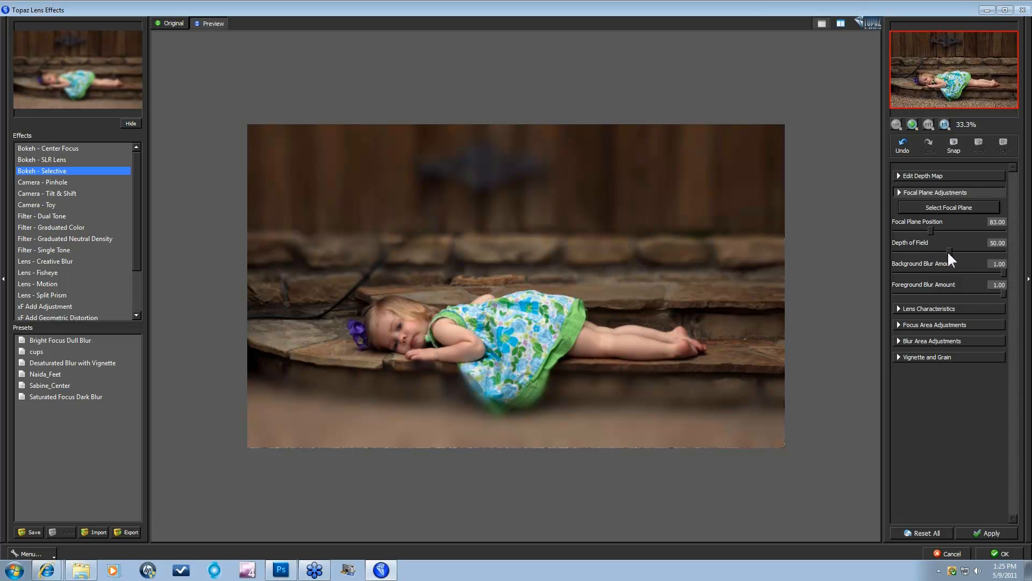
Step: Set Depth of Field 56.93, Foreground Blur 0.15 and Background Blur 0.37, then compare against the Original
{"action": "left_click_drag", "start_coordinate": [949, 252], "coordinate": [956, 251]}
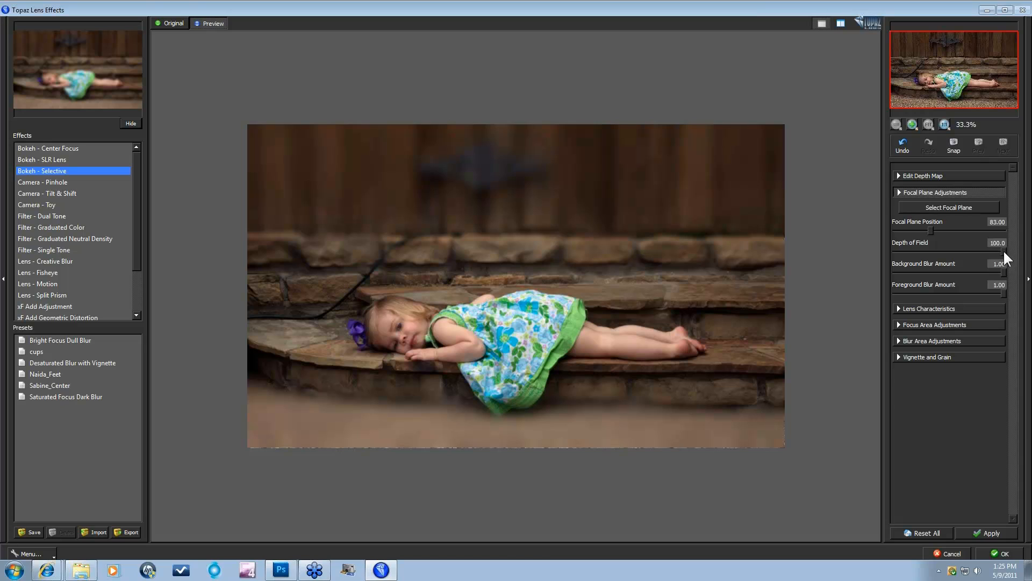
{"action": "left_click_drag", "start_coordinate": [916, 248], "coordinate": [904, 248]}
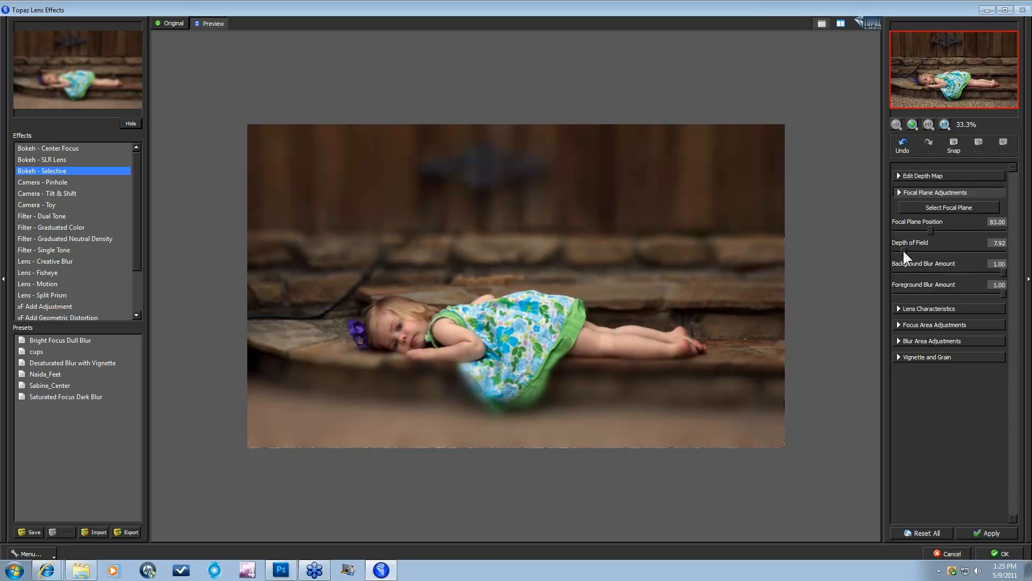
{"action": "left_click_drag", "start_coordinate": [904, 249], "coordinate": [933, 249]}
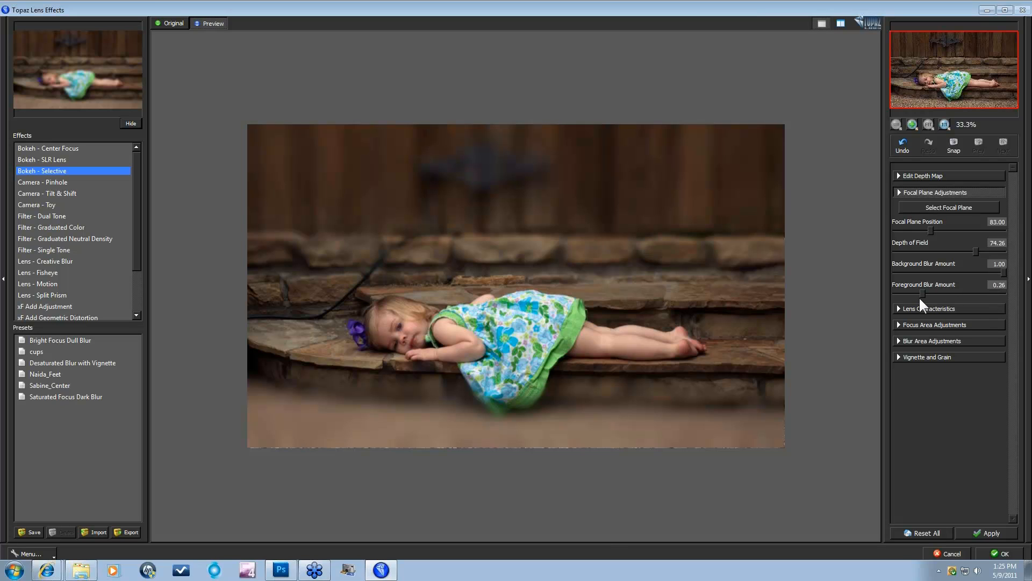
{"action": "left_click_drag", "start_coordinate": [920, 299], "coordinate": [922, 291]}
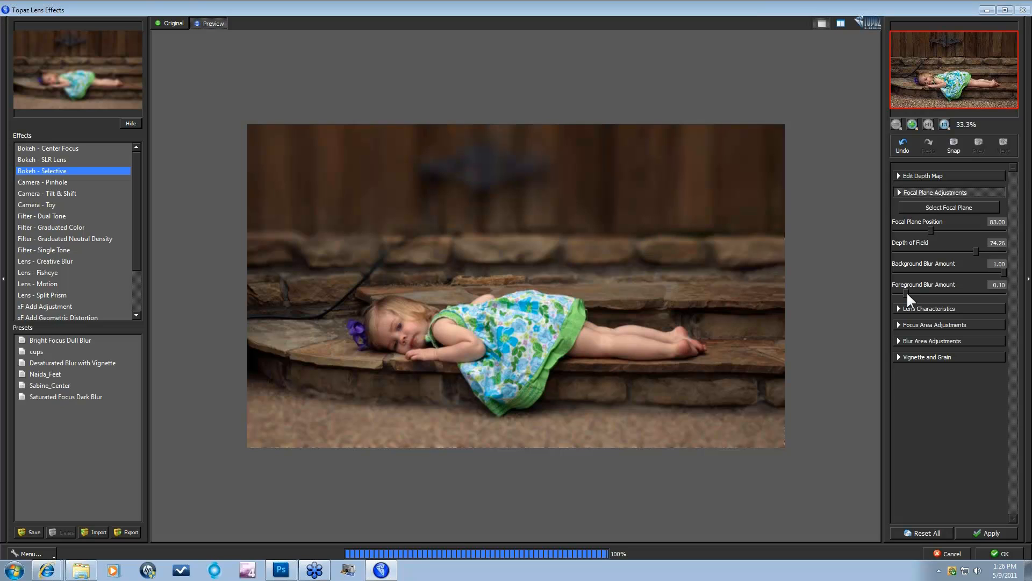
{"action": "left_click", "coordinate": [912, 292]}
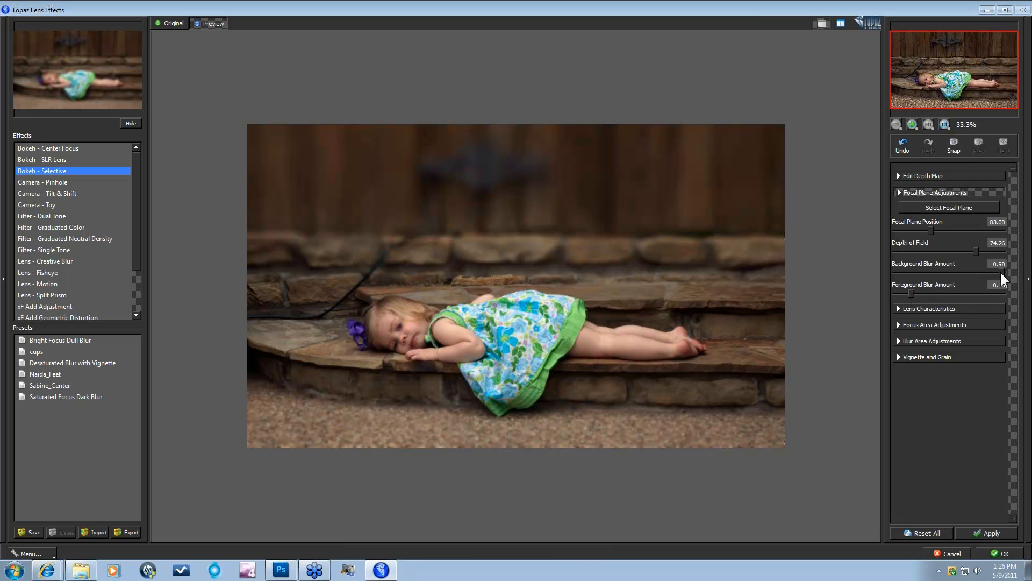
{"action": "left_click_drag", "start_coordinate": [1002, 273], "coordinate": [941, 272]}
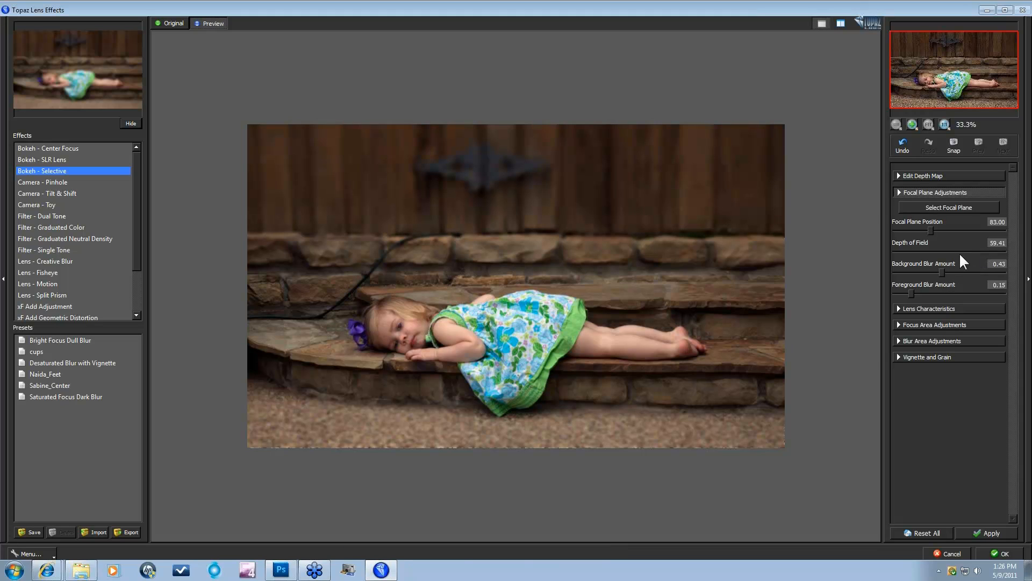
{"action": "left_click_drag", "start_coordinate": [960, 252], "coordinate": [935, 272]}
{"action": "left_click", "coordinate": [871, 215]}
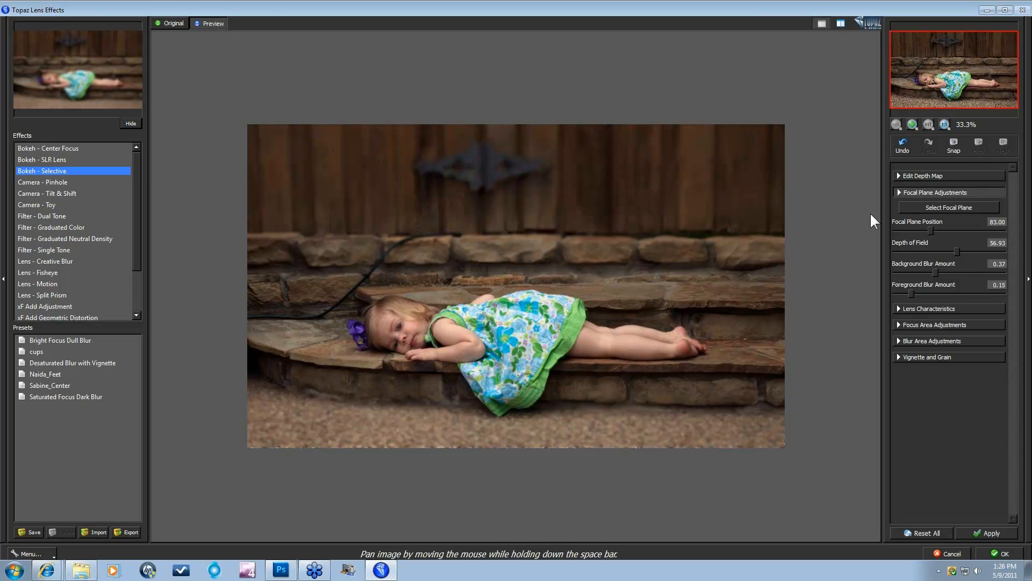
Step: Expand Lens Characteristics, keep the 5-blade aperture and bring blade curvature back near zero
{"action": "left_click", "coordinate": [898, 309]}
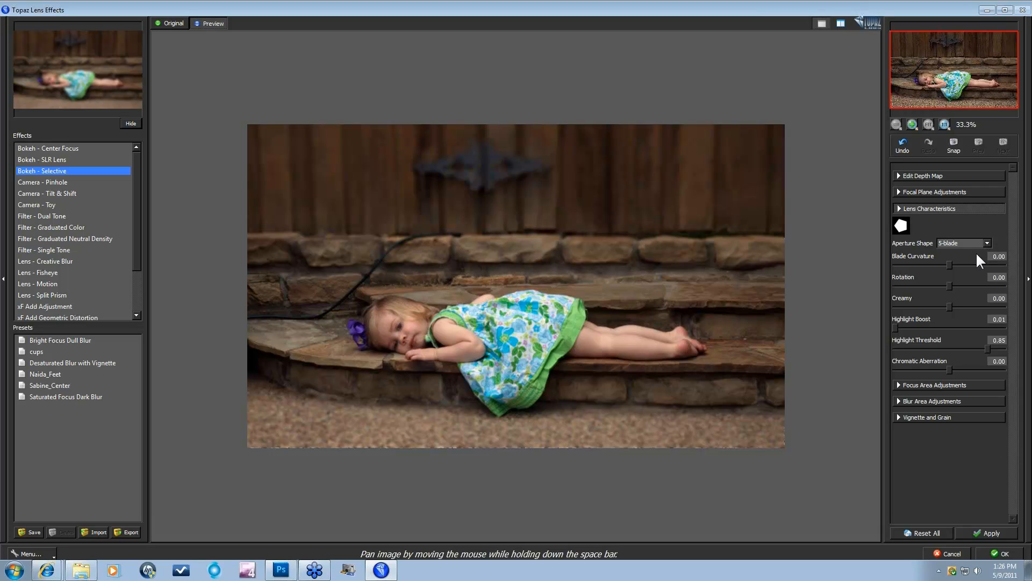
{"action": "left_click", "coordinate": [989, 242]}
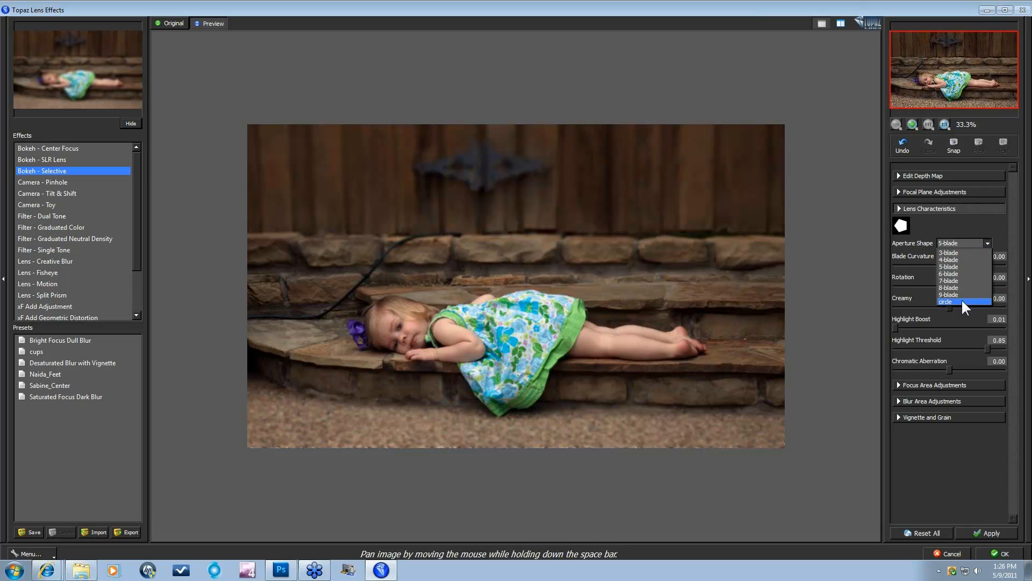
{"action": "left_click", "coordinate": [983, 222]}
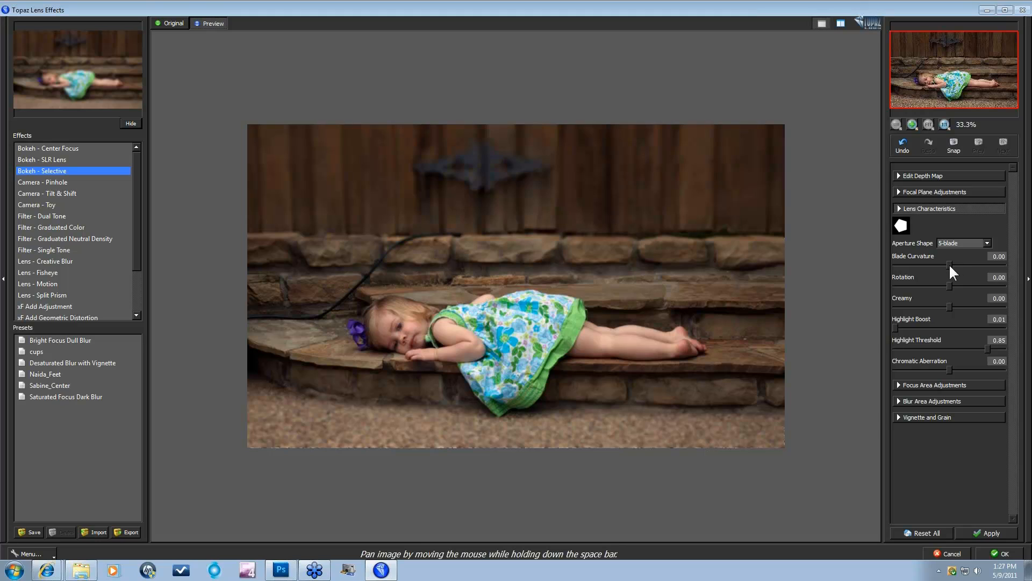
{"action": "left_click_drag", "start_coordinate": [992, 267], "coordinate": [998, 268]}
{"action": "left_click_drag", "start_coordinate": [996, 261], "coordinate": [897, 263]}
{"action": "left_click_drag", "start_coordinate": [898, 263], "coordinate": [944, 265]}
Step: Set bokeh Creamy to 0.79 and Chromatic Aberration to -0.31
{"action": "mouse_move", "coordinate": [984, 303]}
{"action": "left_mouse_down"}
{"action": "mouse_move", "coordinate": [909, 301]}
{"action": "mouse_move", "coordinate": [993, 316]}
{"action": "left_mouse_up"}
{"action": "left_click_drag", "start_coordinate": [994, 369], "coordinate": [996, 370]}
{"action": "left_click_drag", "start_coordinate": [901, 369], "coordinate": [933, 370]}
Step: Expand Focus Area Adjustments, view the girl's face at 1:1 and set Sharpen to 0.20
{"action": "left_click", "coordinate": [898, 385]}
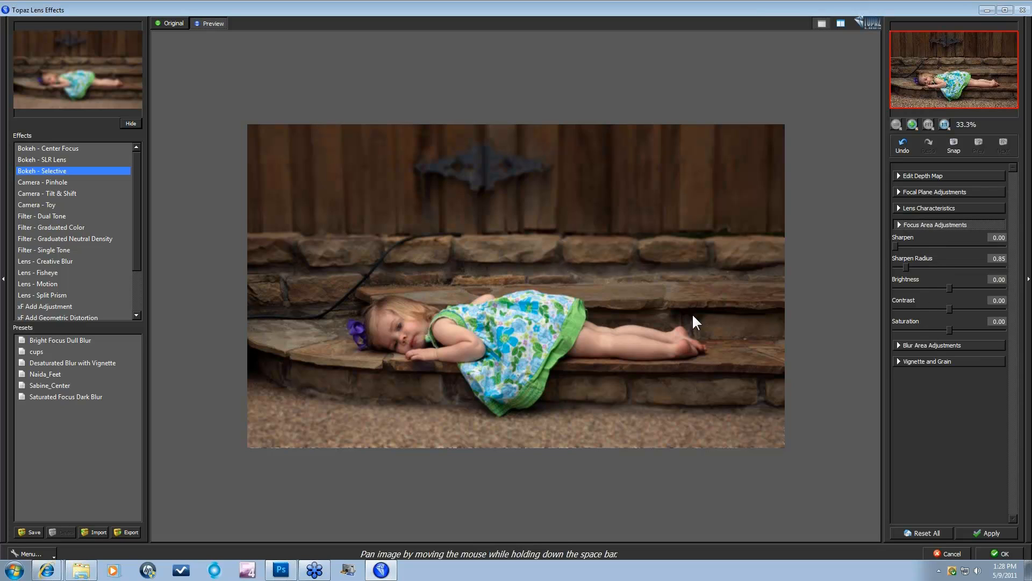
{"action": "left_click", "coordinate": [944, 124]}
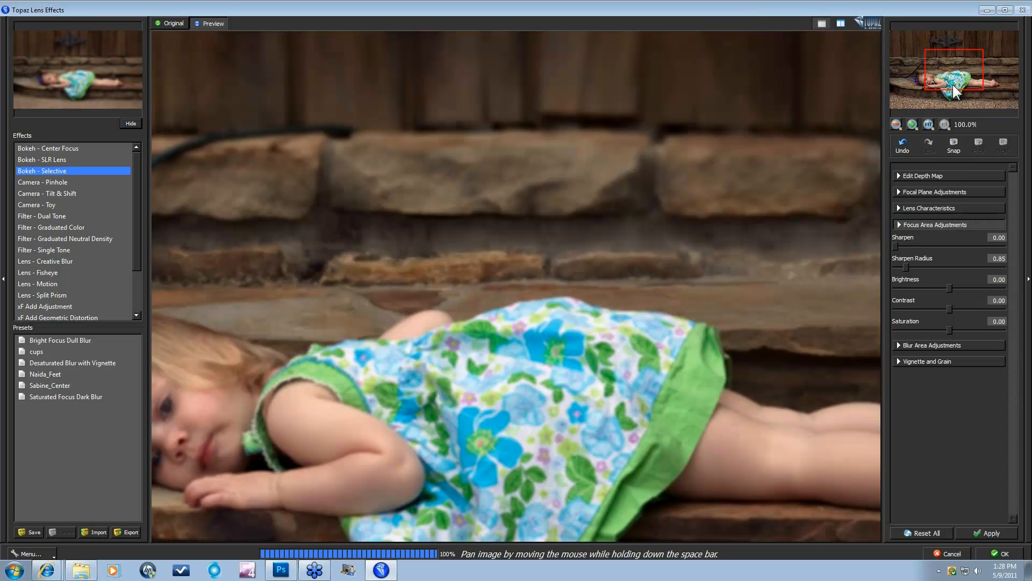
{"action": "left_click_drag", "start_coordinate": [953, 85], "coordinate": [953, 94]}
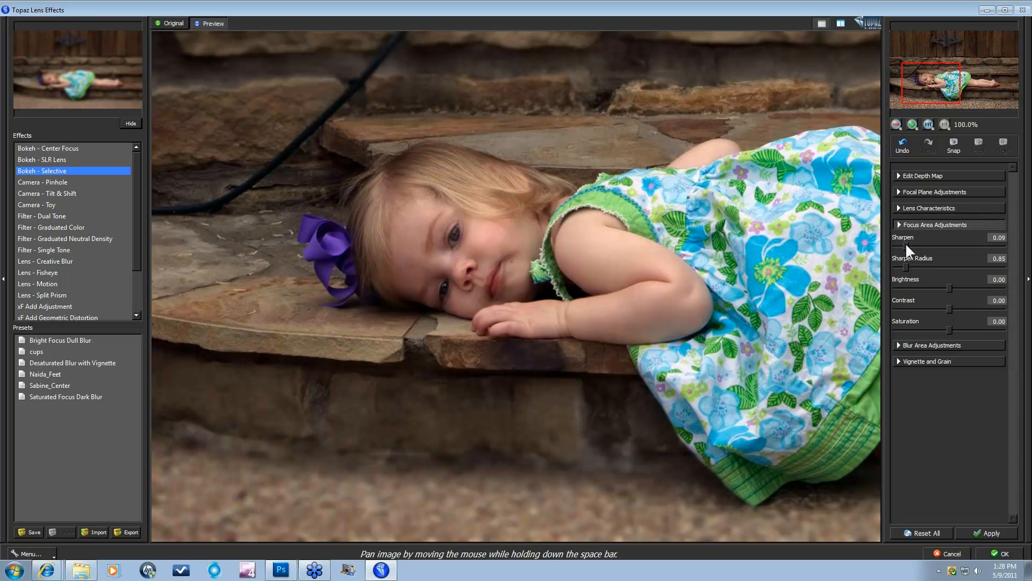
{"action": "left_click", "coordinate": [905, 243]}
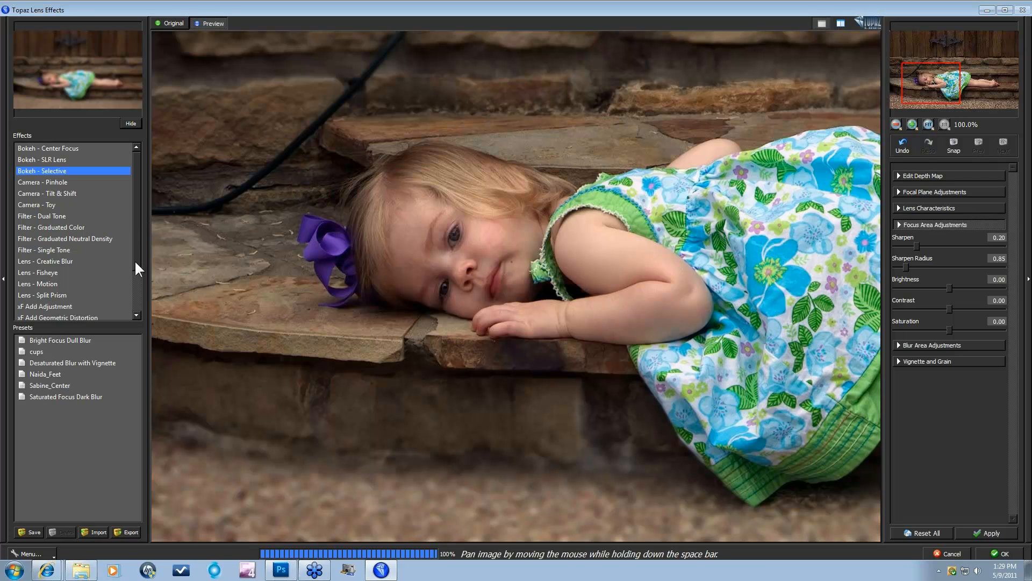
{"action": "scroll", "coordinate": [136, 258], "scroll_direction": "down", "scroll_amount": 2}
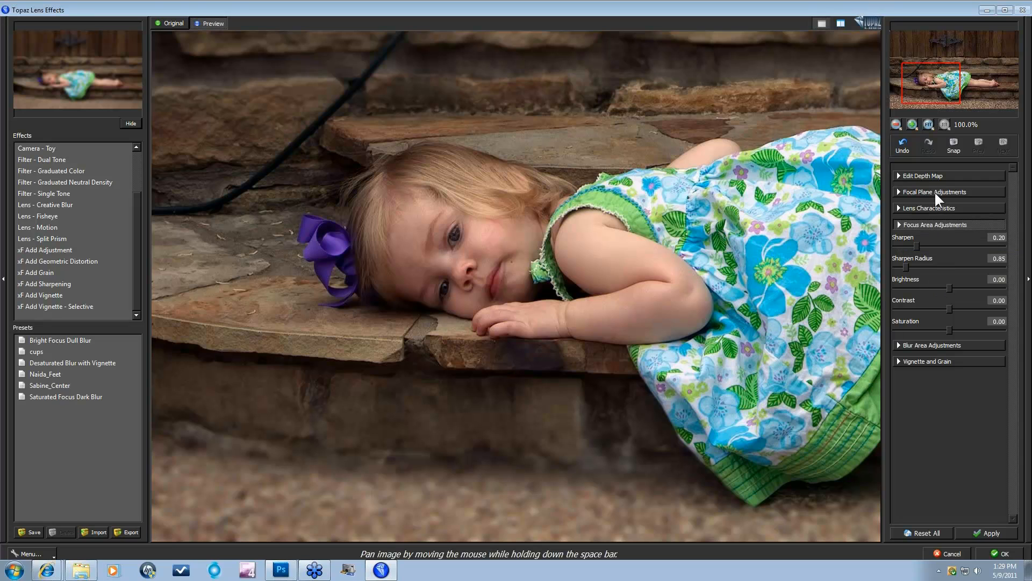
Step: Fit the whole photo back in view and fine-tune the focus-area brightness and contrast
{"action": "left_click", "coordinate": [928, 125]}
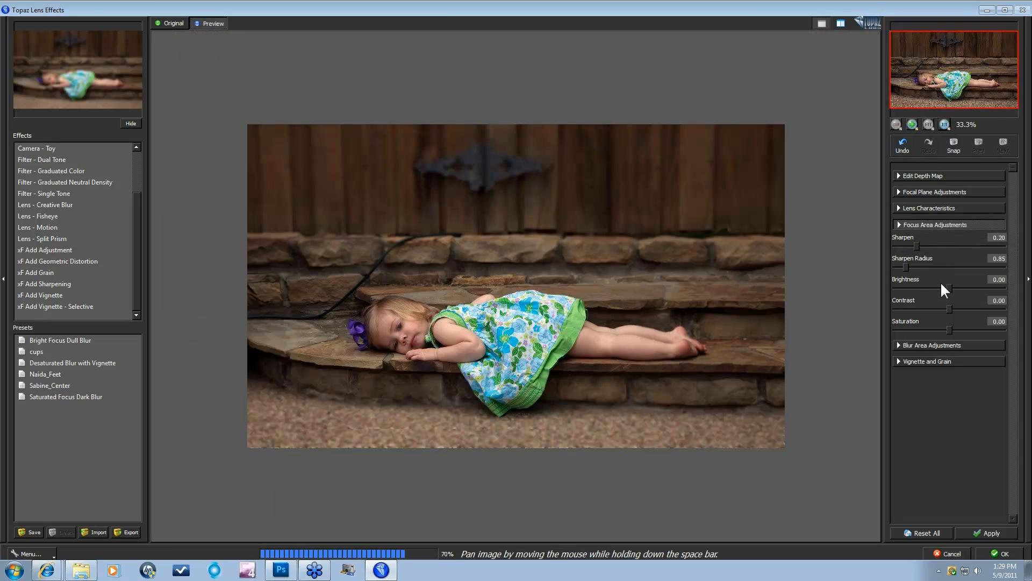
{"action": "left_click_drag", "start_coordinate": [949, 287], "coordinate": [953, 288]}
{"action": "left_click_drag", "start_coordinate": [953, 285], "coordinate": [952, 285]}
{"action": "left_click_drag", "start_coordinate": [950, 308], "coordinate": [951, 329]}
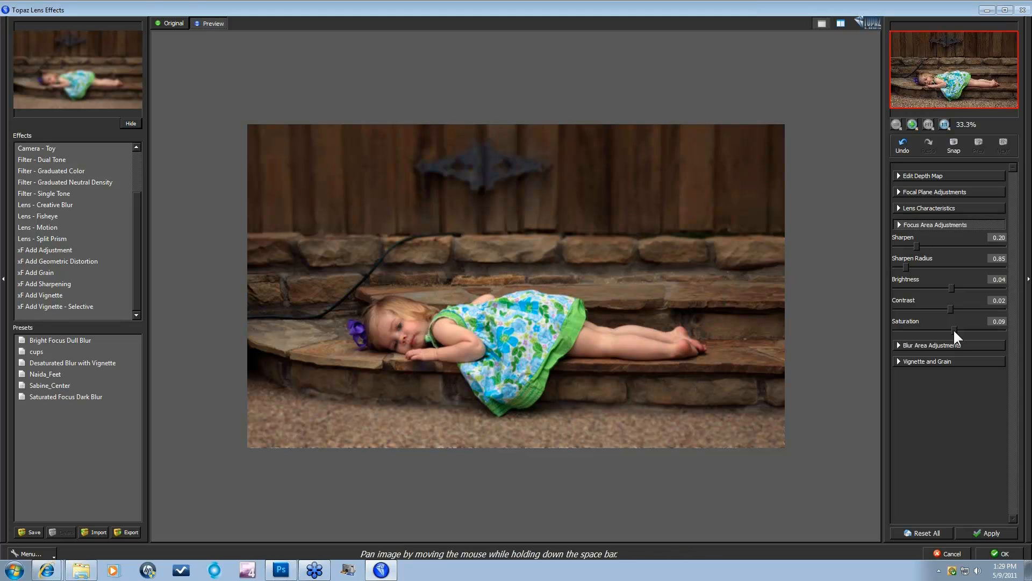
Step: Raise blur-area contrast to 0.04 and saturation to 0.02, then expand Vignette and Grain, leaving both at 0
{"action": "left_click", "coordinate": [896, 346]}
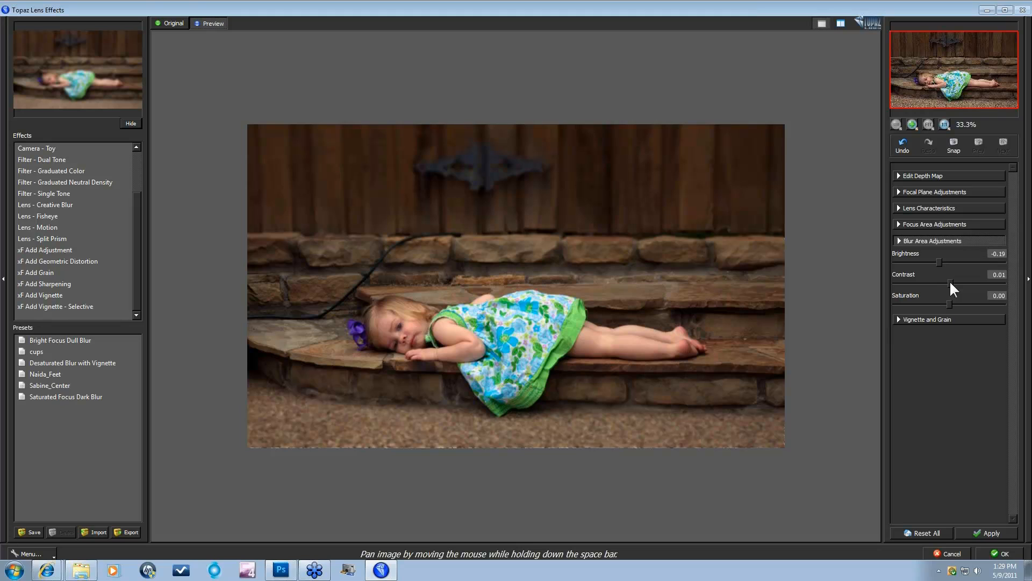
{"action": "left_click_drag", "start_coordinate": [951, 281], "coordinate": [952, 281]}
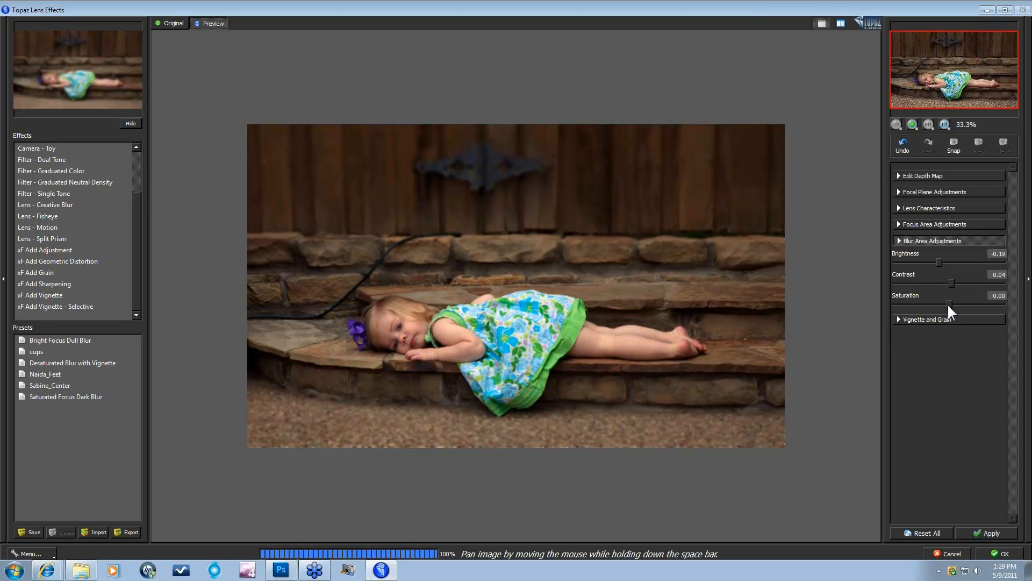
{"action": "left_click", "coordinate": [951, 303]}
{"action": "left_click", "coordinate": [897, 320]}
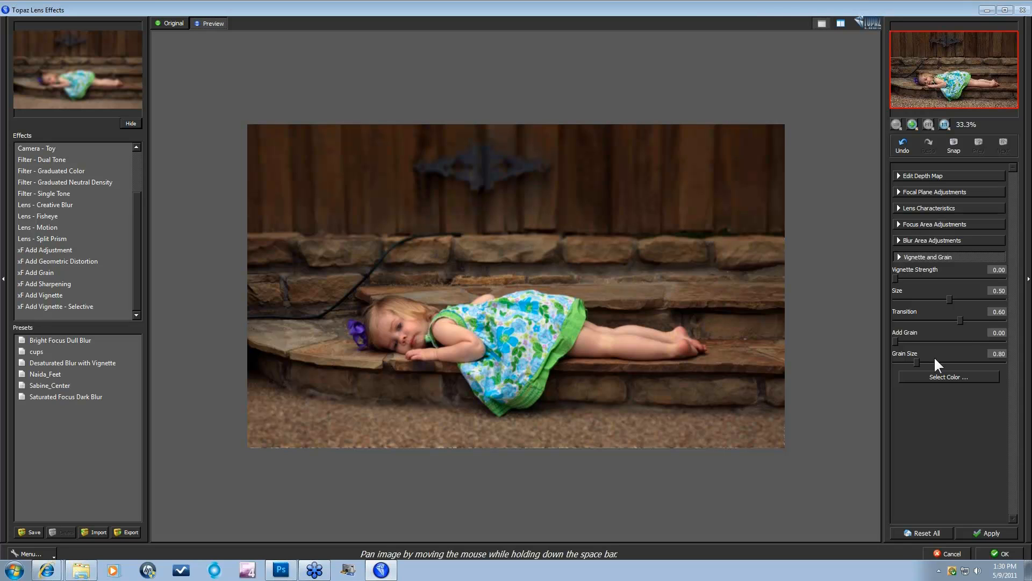
Step: Compare the Selective bokeh preview with the Original photo, then scroll the Effects list back up
{"action": "left_click", "coordinate": [873, 364]}
{"action": "left_click_drag", "start_coordinate": [134, 285], "coordinate": [136, 228]}
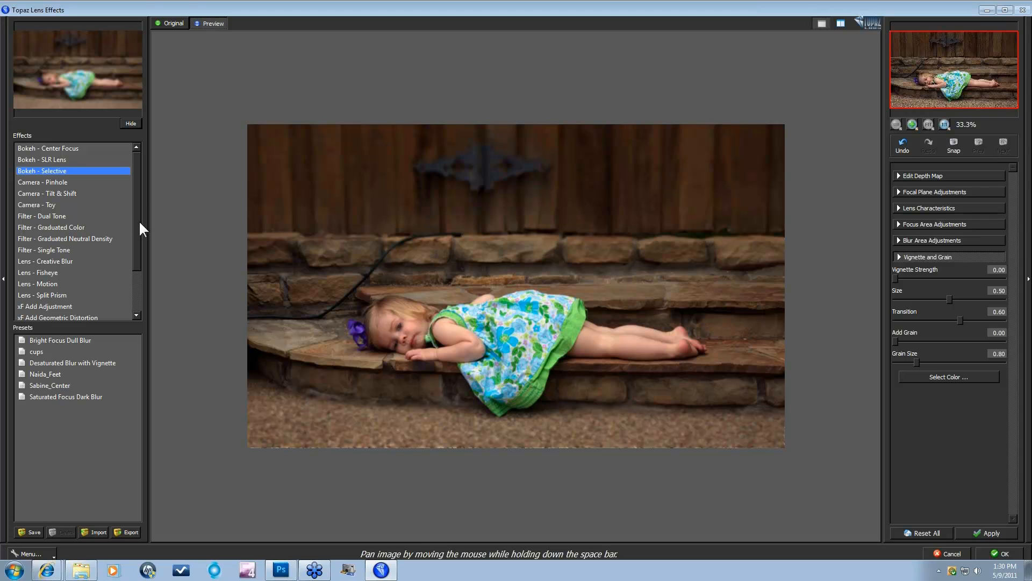
{"action": "left_click_drag", "start_coordinate": [138, 219], "coordinate": [139, 238]}
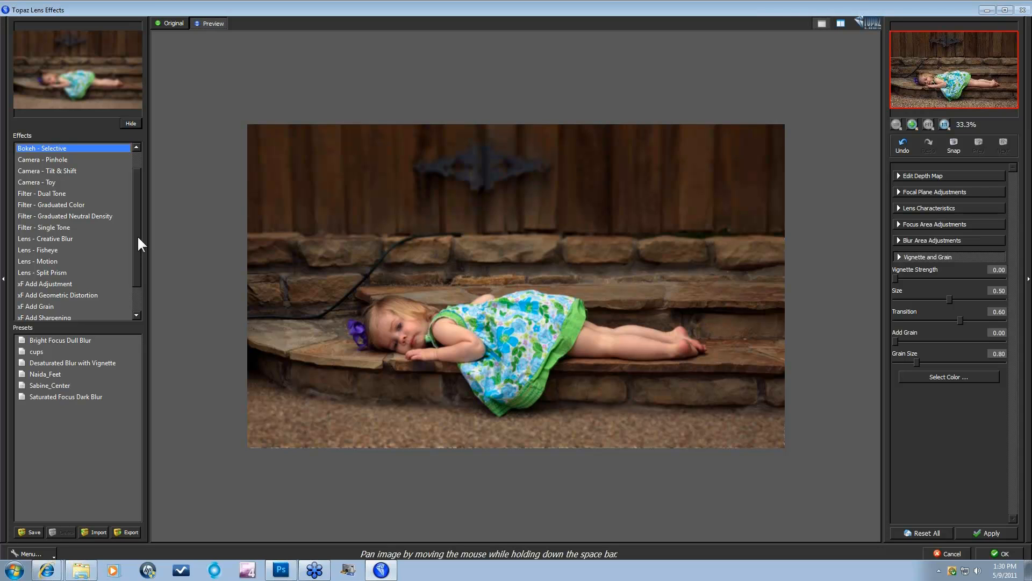
Step: Reselect Bokeh - Selective in the Effects list after briefly selecting Filter - Single Tone
{"action": "left_click", "coordinate": [40, 226]}
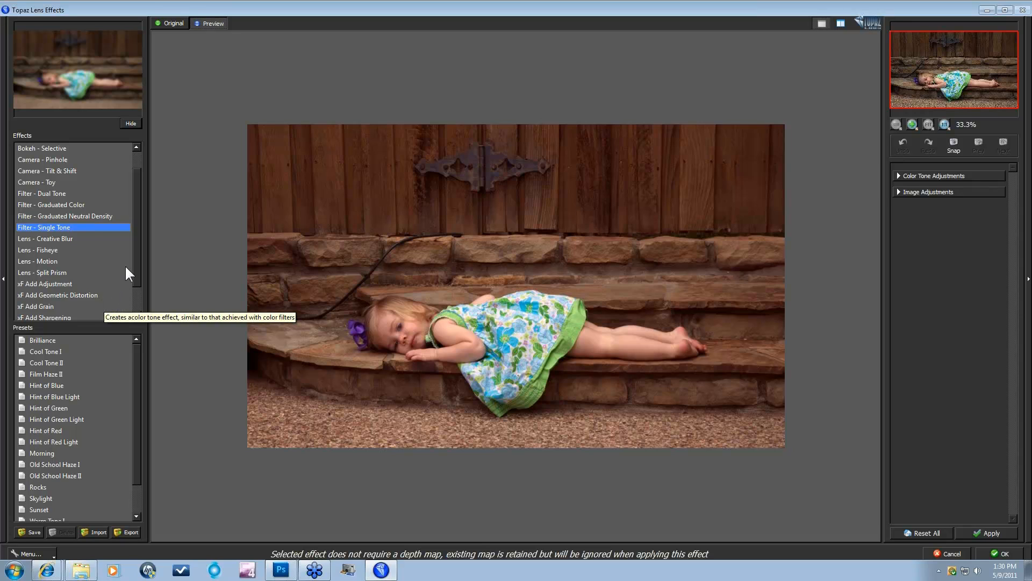
{"action": "scroll", "coordinate": [134, 250], "scroll_direction": "up", "scroll_amount": 2}
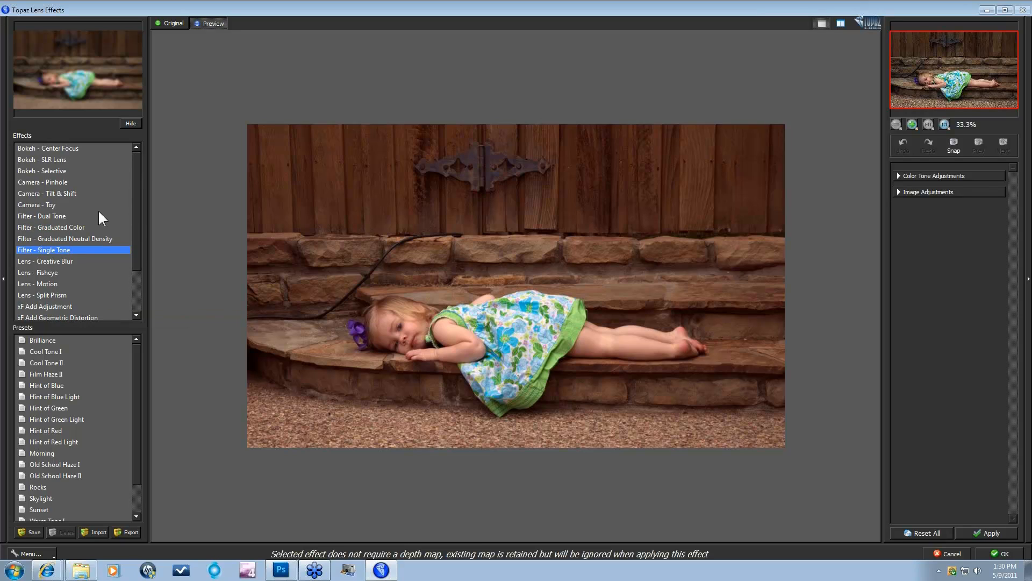
{"action": "left_click", "coordinate": [50, 170]}
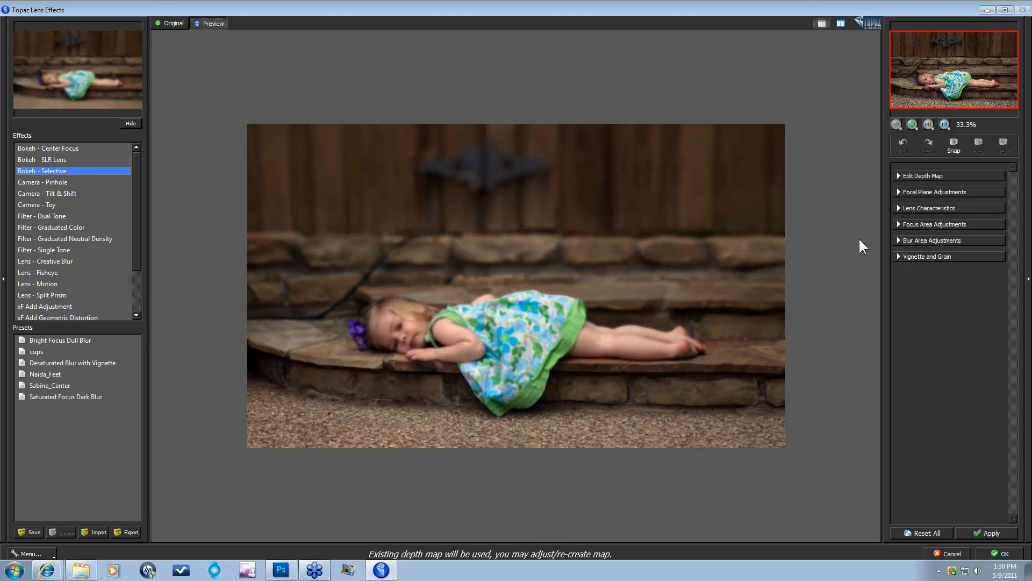
Step: In the depth map's Focal Plane Adjustments, pick the girl's face as focus centre, giving position 83.00
{"action": "left_click", "coordinate": [898, 173]}
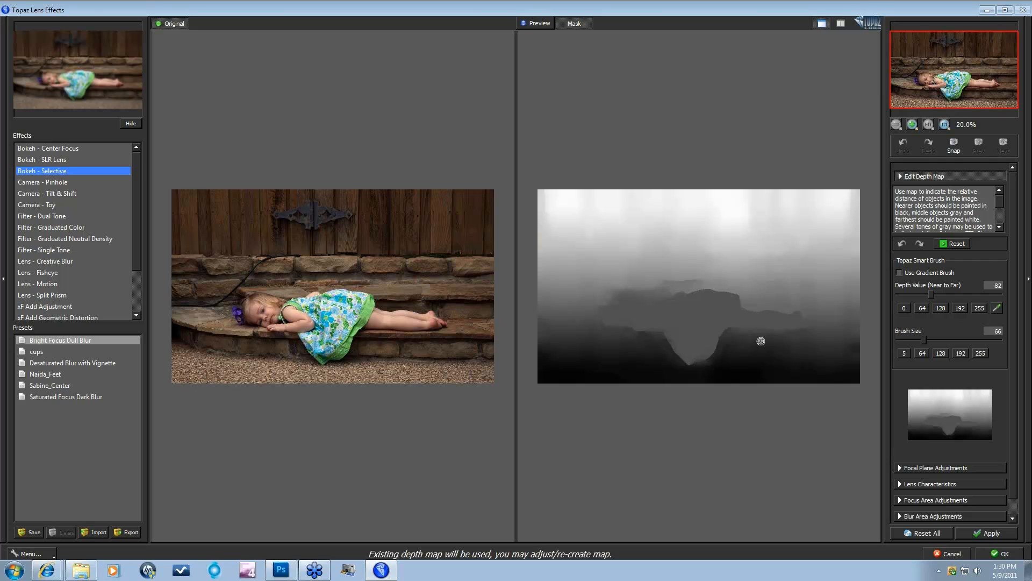
{"action": "left_click_drag", "start_coordinate": [1012, 342], "coordinate": [1012, 382]}
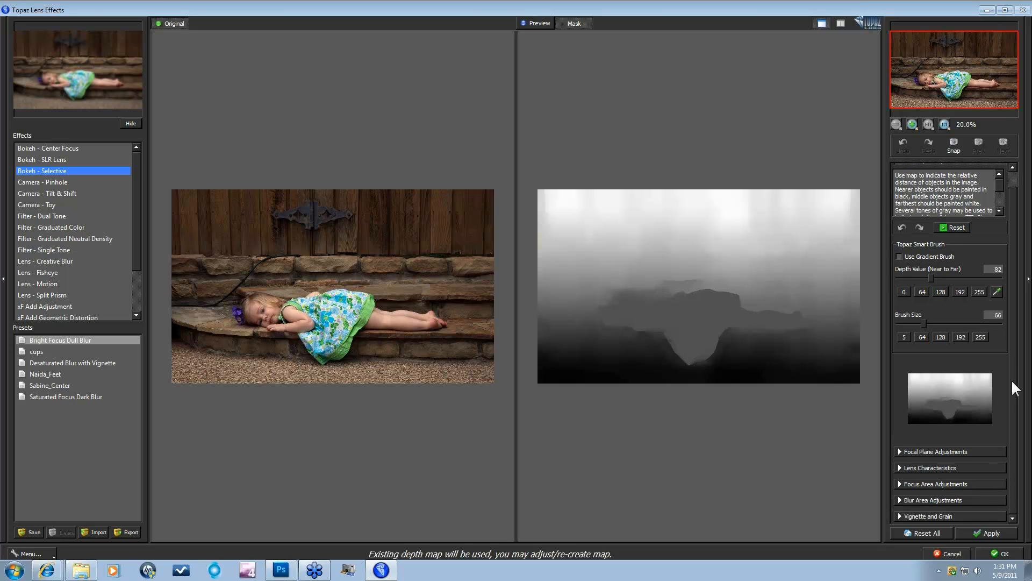
{"action": "left_click", "coordinate": [906, 451]}
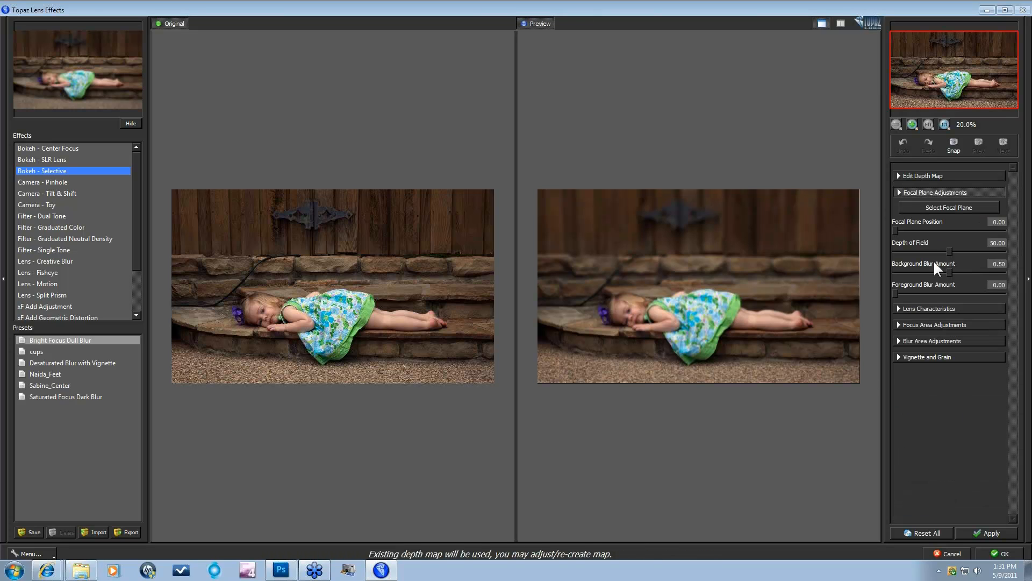
{"action": "left_click", "coordinate": [948, 206]}
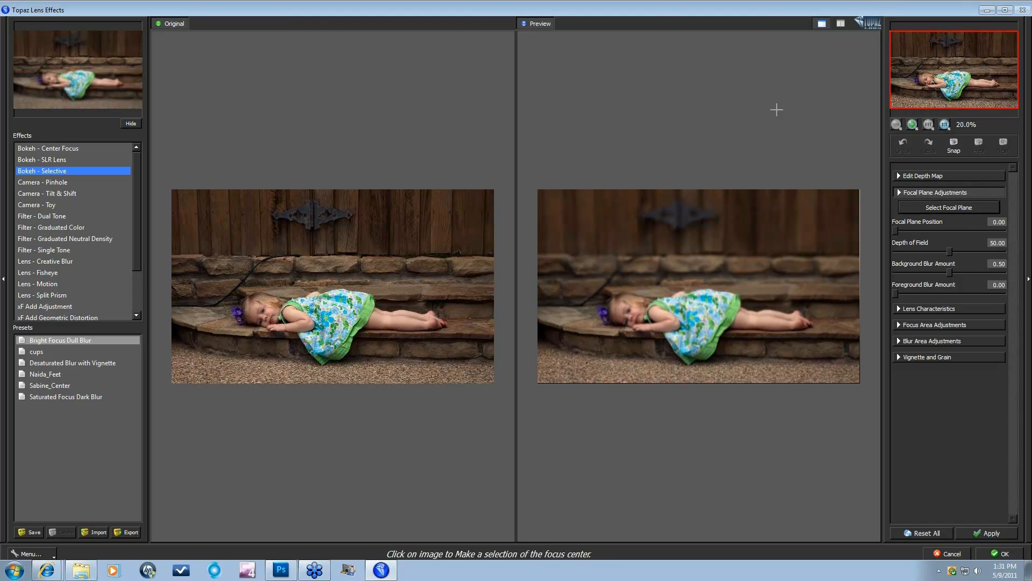
{"action": "left_click", "coordinate": [822, 23]}
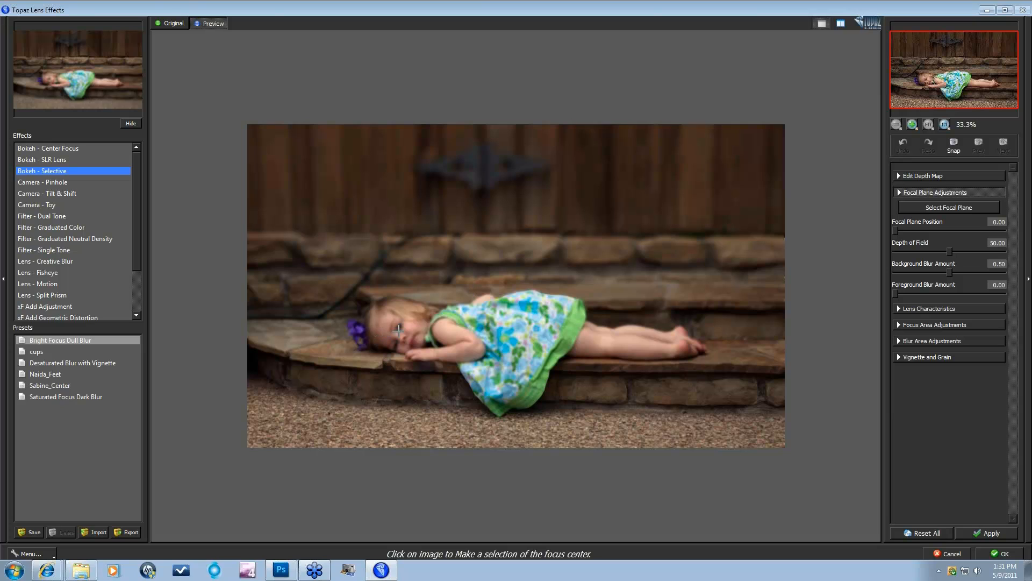
{"action": "left_click", "coordinate": [739, 305]}
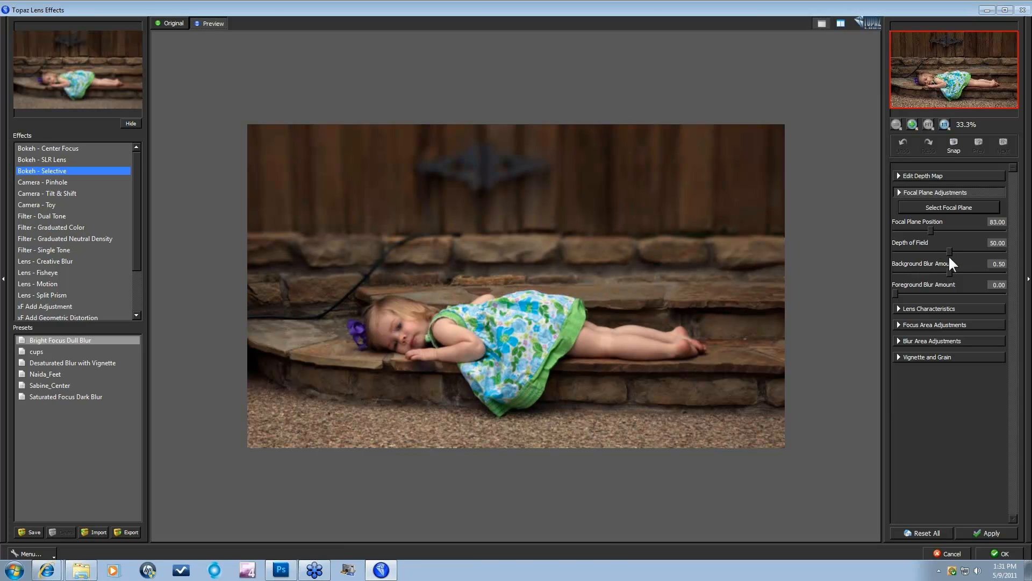
Step: Widen Depth of Field to 62.87, lower Background Blur to 0.26, and tweak creaminess and chromatic aberration
{"action": "left_click_drag", "start_coordinate": [950, 251], "coordinate": [916, 290]}
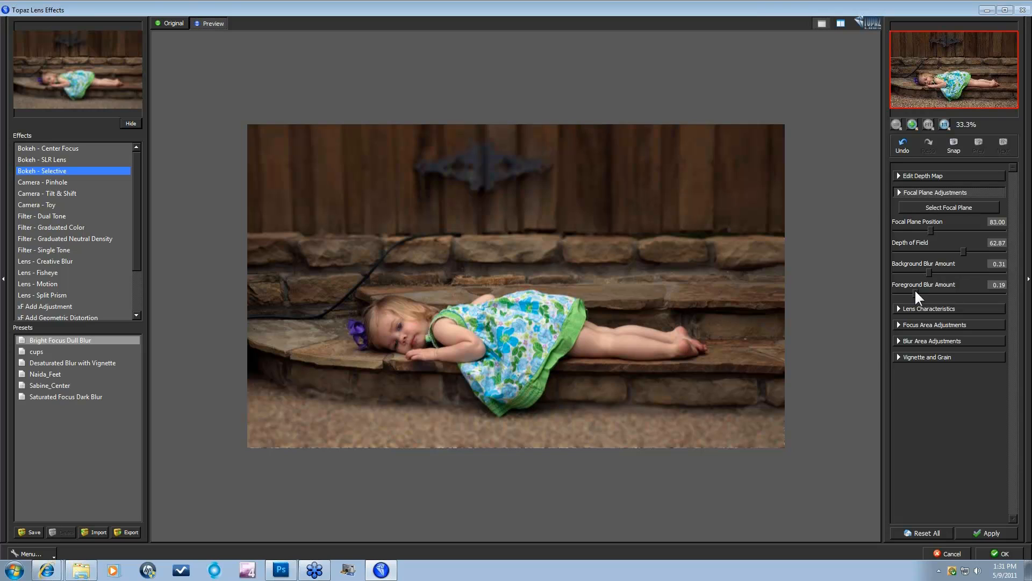
{"action": "left_click_drag", "start_coordinate": [929, 273], "coordinate": [924, 273]}
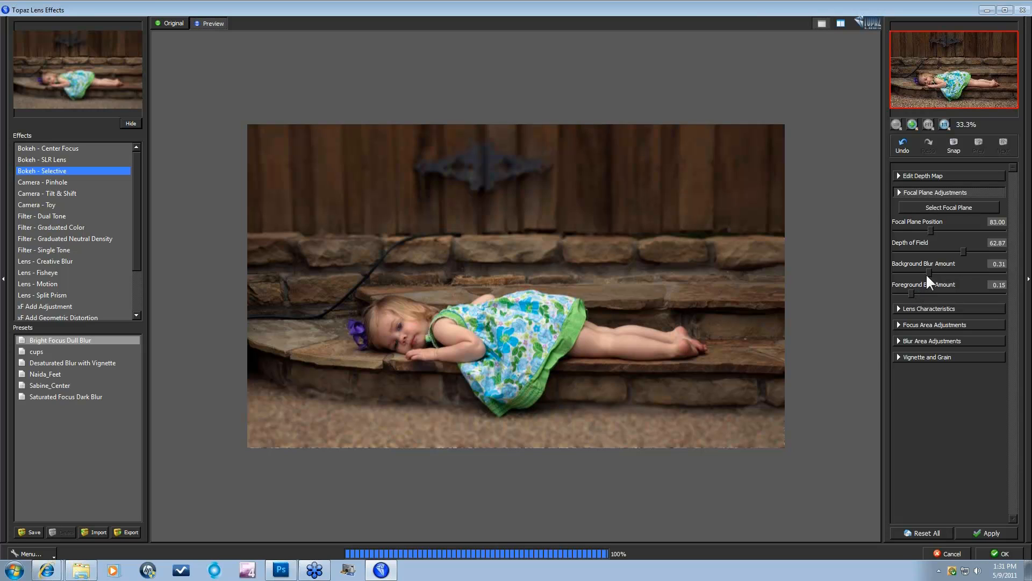
{"action": "left_click", "coordinate": [898, 310]}
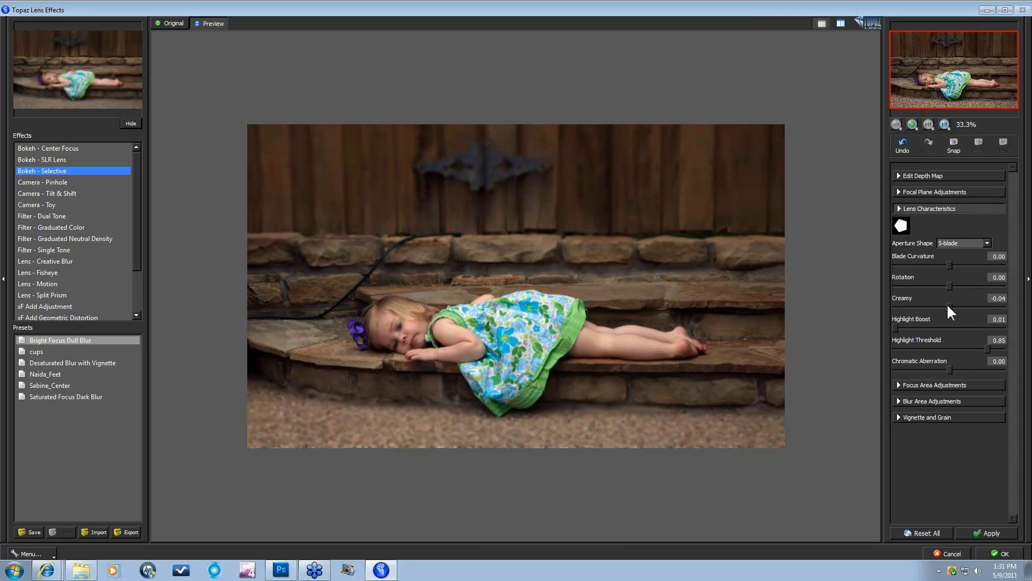
{"action": "left_click_drag", "start_coordinate": [991, 305], "coordinate": [993, 305]}
{"action": "left_click_drag", "start_coordinate": [950, 369], "coordinate": [924, 369]}
Step: Raise the focus-area Sharpen to 0.20 and Brightness to 0.04
{"action": "left_click", "coordinate": [898, 385]}
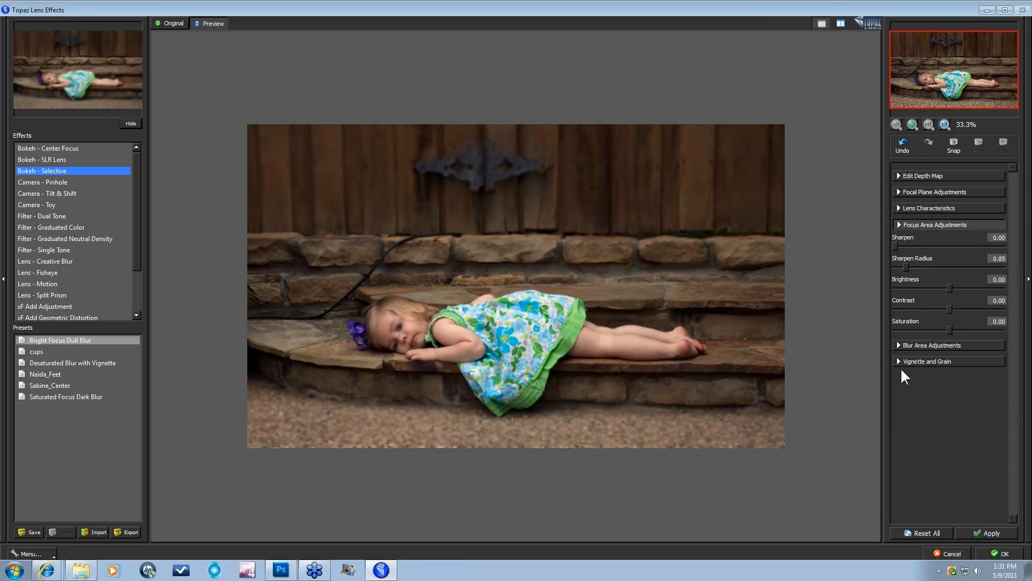
{"action": "left_click", "coordinate": [916, 247]}
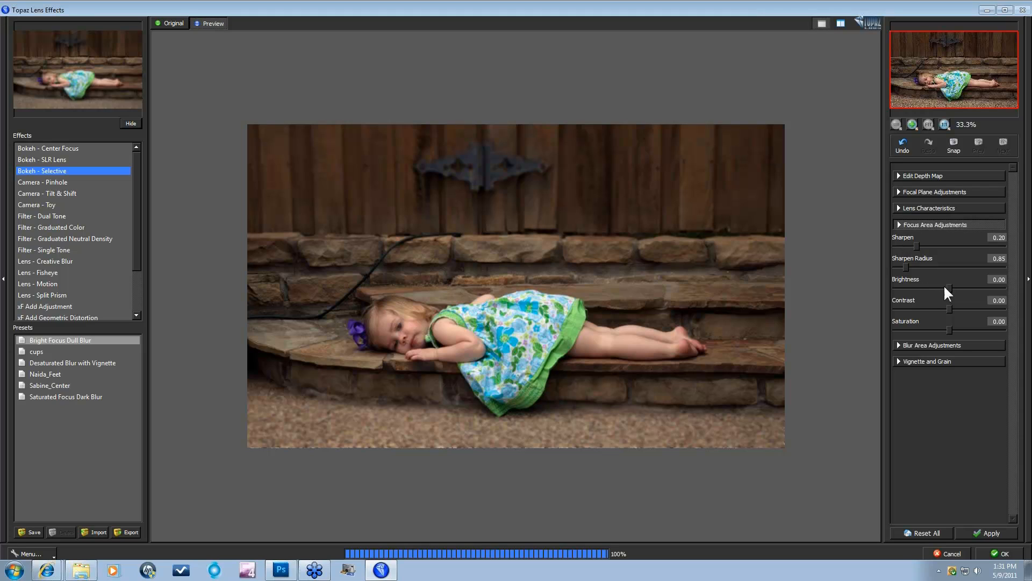
{"action": "left_click_drag", "start_coordinate": [949, 285], "coordinate": [952, 309]}
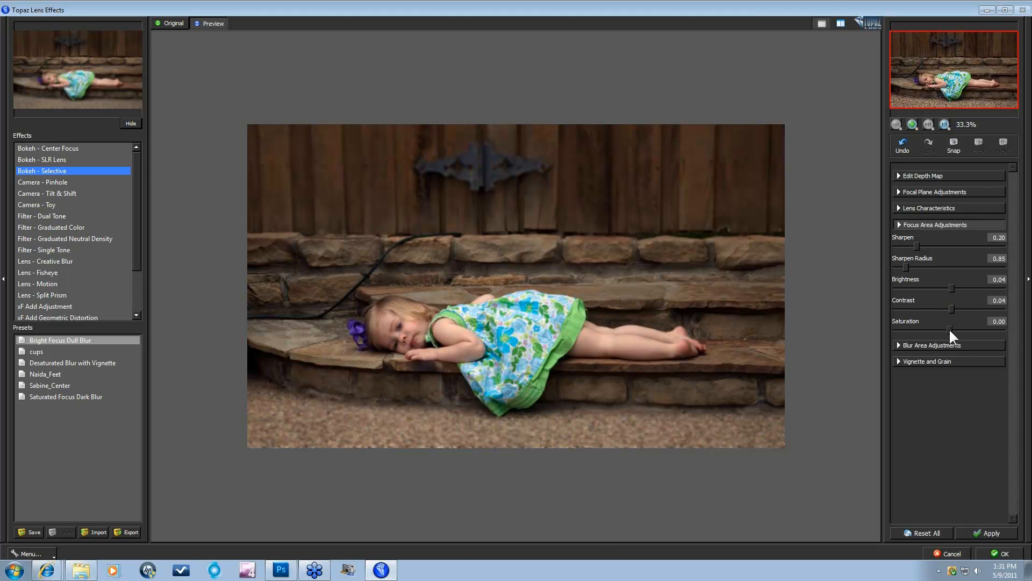
{"action": "left_click", "coordinate": [899, 345]}
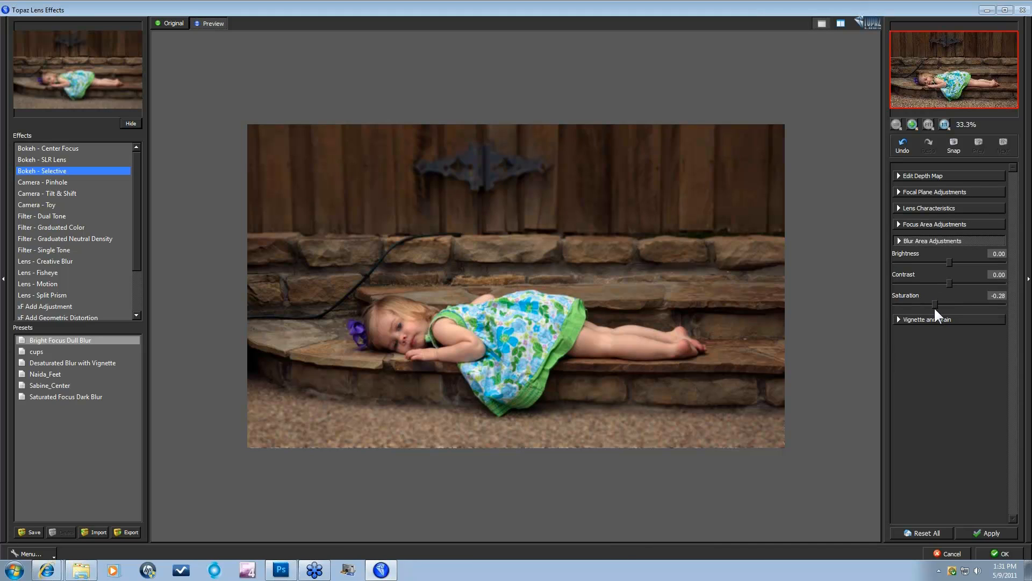
Step: Desaturate the blur area, darken its Brightness to -0.27, and apply the Selective bokeh
{"action": "left_click_drag", "start_coordinate": [935, 307], "coordinate": [935, 303]}
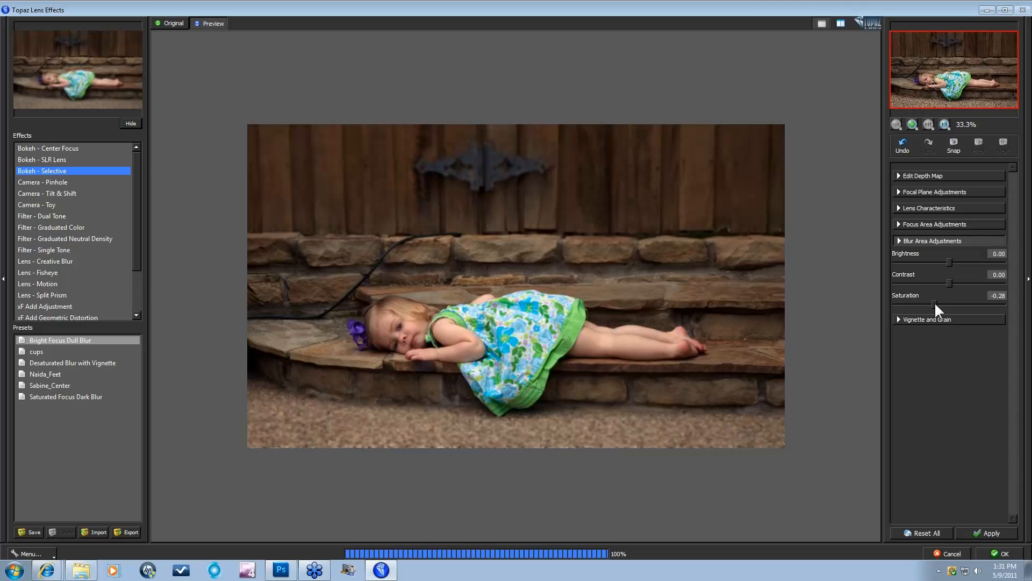
{"action": "left_click", "coordinate": [937, 266]}
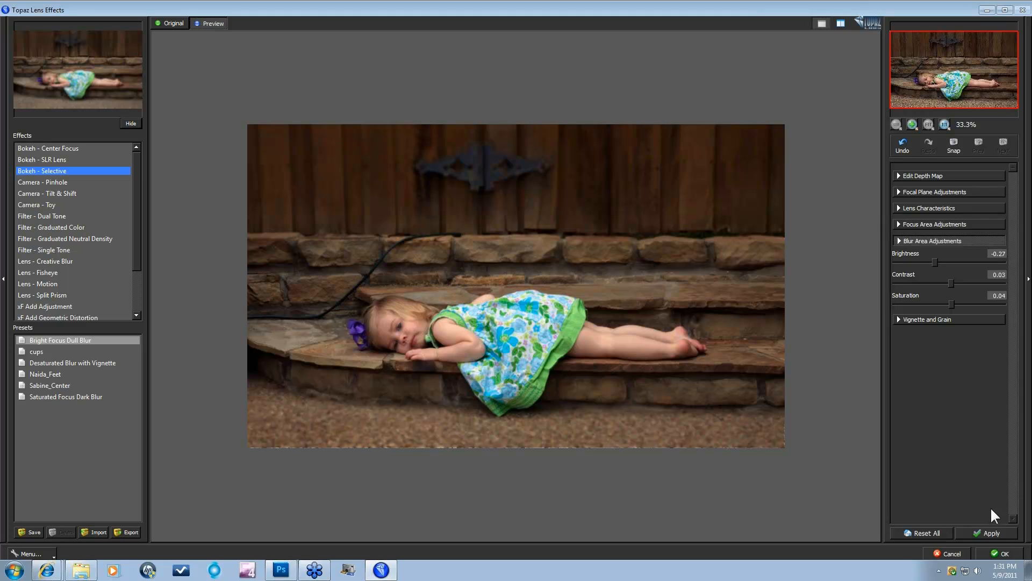
{"action": "left_click", "coordinate": [989, 533]}
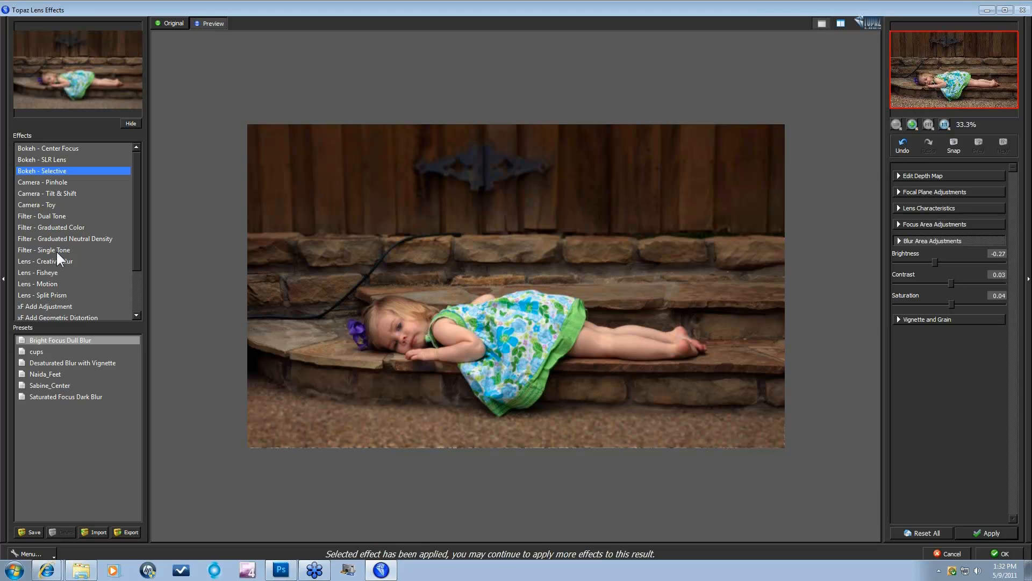
Step: Preview Single Tone presets from Brilliance through Hint of Green Light, settling on Warm Tone I
{"action": "left_click", "coordinate": [57, 251]}
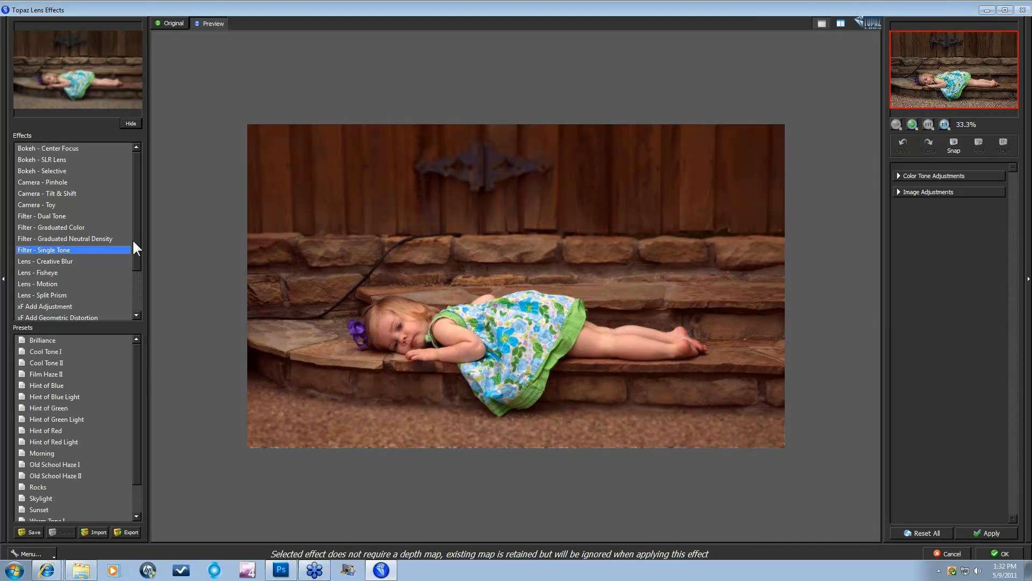
{"action": "left_click", "coordinate": [75, 340]}
{"action": "key", "text": "Down"}
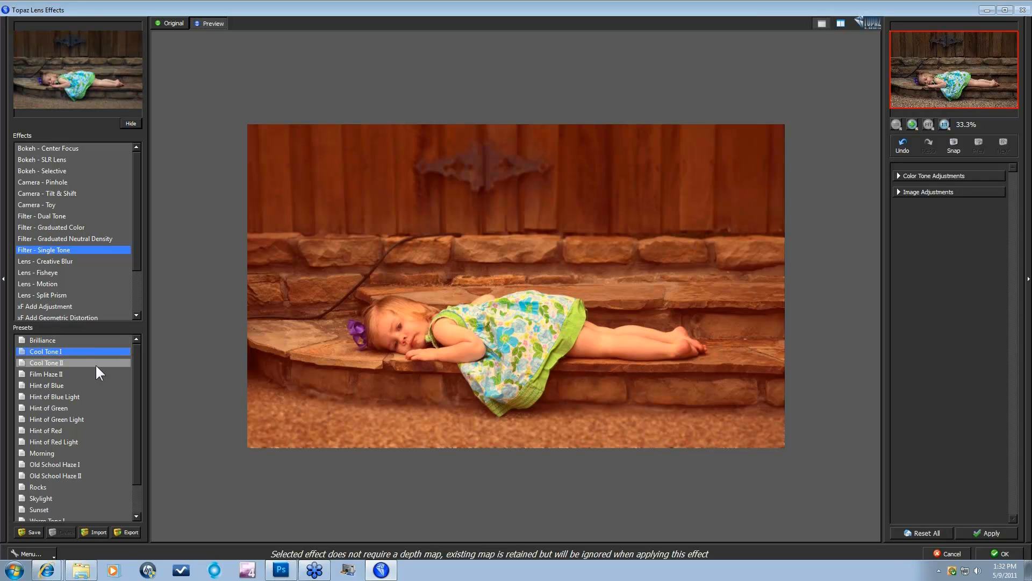
{"action": "key", "text": "Down"}
{"action": "key", "text": "Down"}
{"action": "key", "text": "Down"}
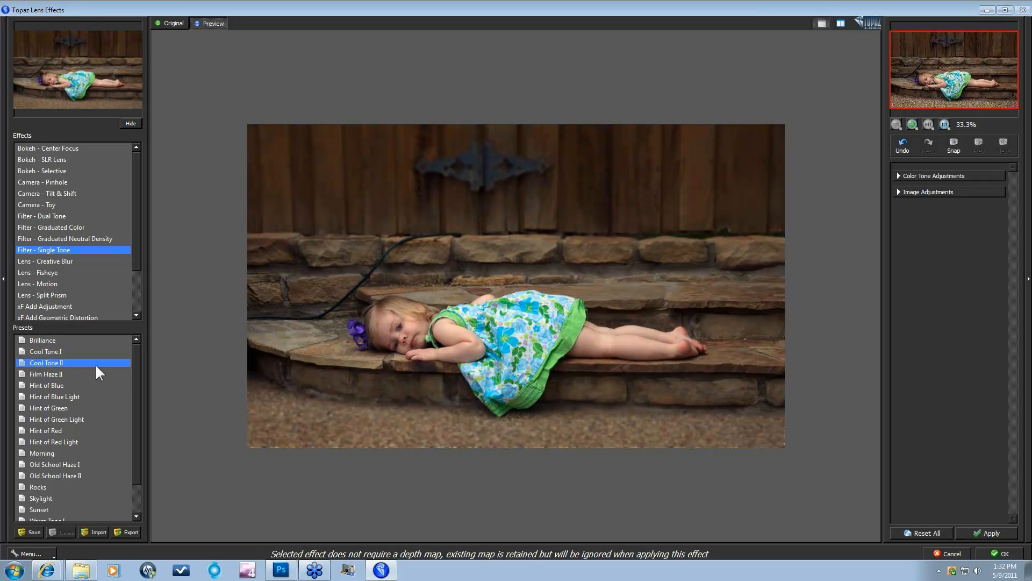
{"action": "key", "text": "Down"}
{"action": "key", "text": "Down"}
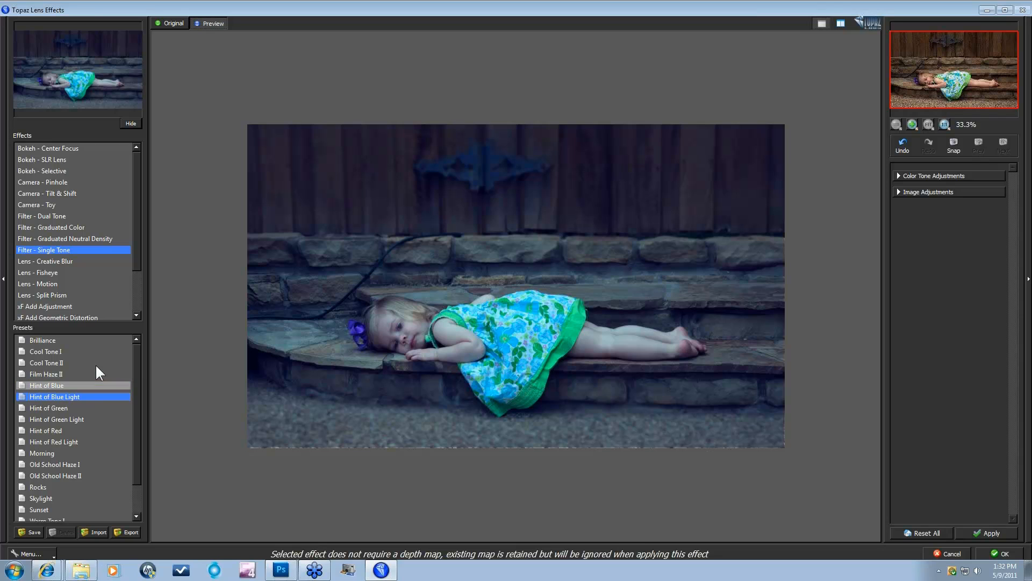
{"action": "key", "text": "Down"}
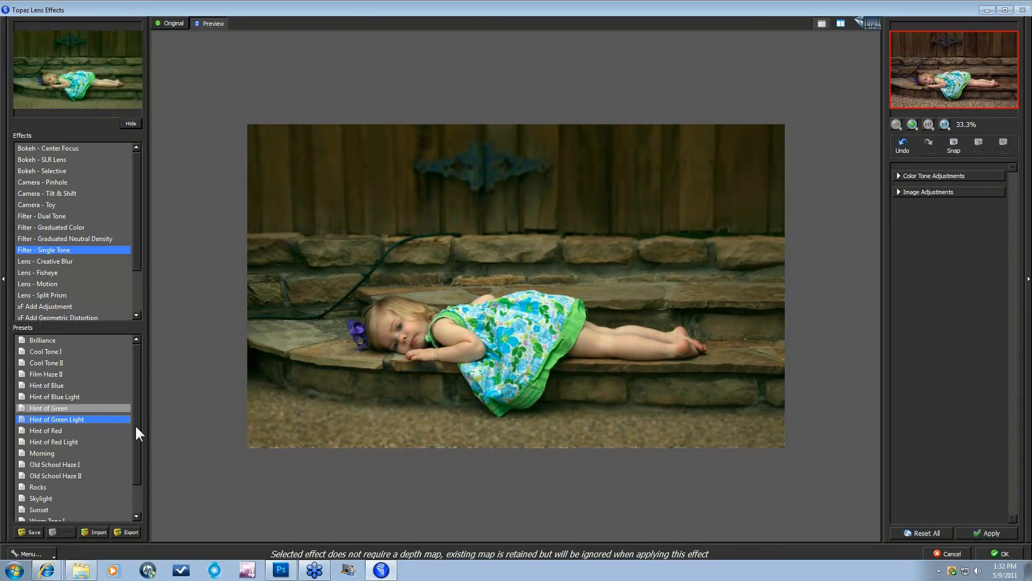
{"action": "scroll", "coordinate": [132, 430], "scroll_direction": "down", "scroll_amount": 1}
{"action": "left_click", "coordinate": [57, 486]}
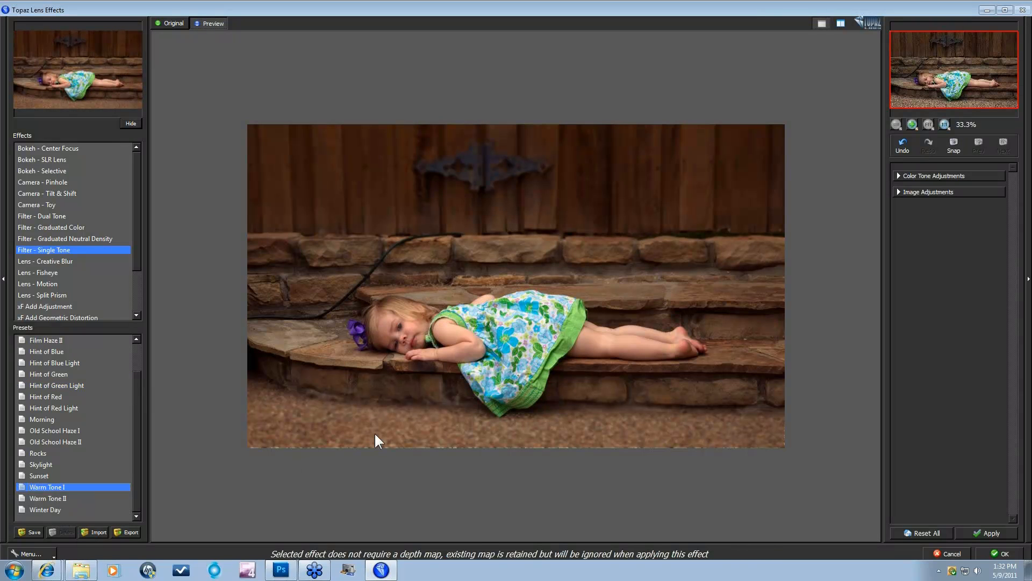
Step: Review Color Tone and Image Adjustments, apply Warm Tone I, and select xF Add Vignette - Selective
{"action": "left_click", "coordinate": [900, 177]}
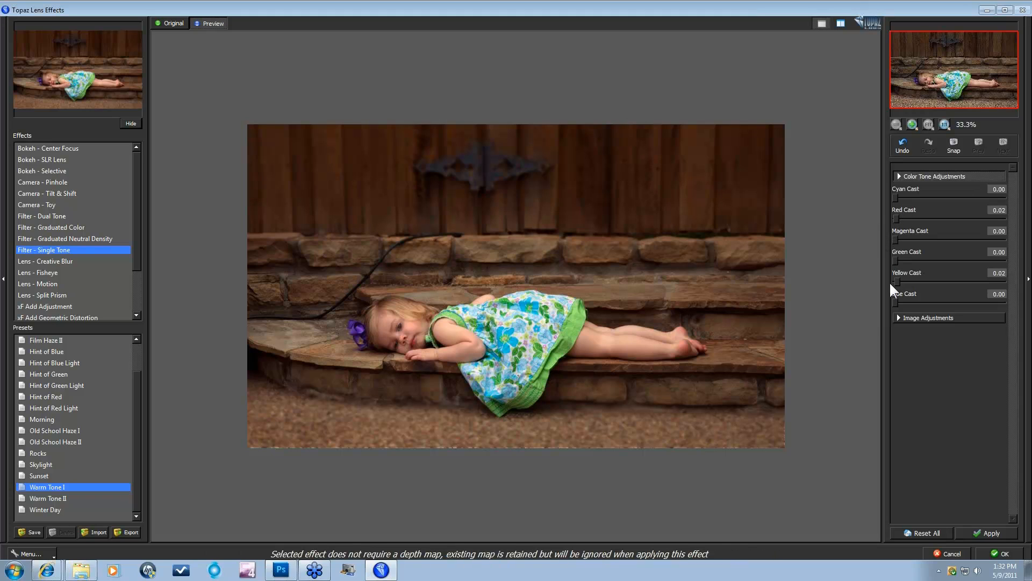
{"action": "left_click", "coordinate": [898, 318]}
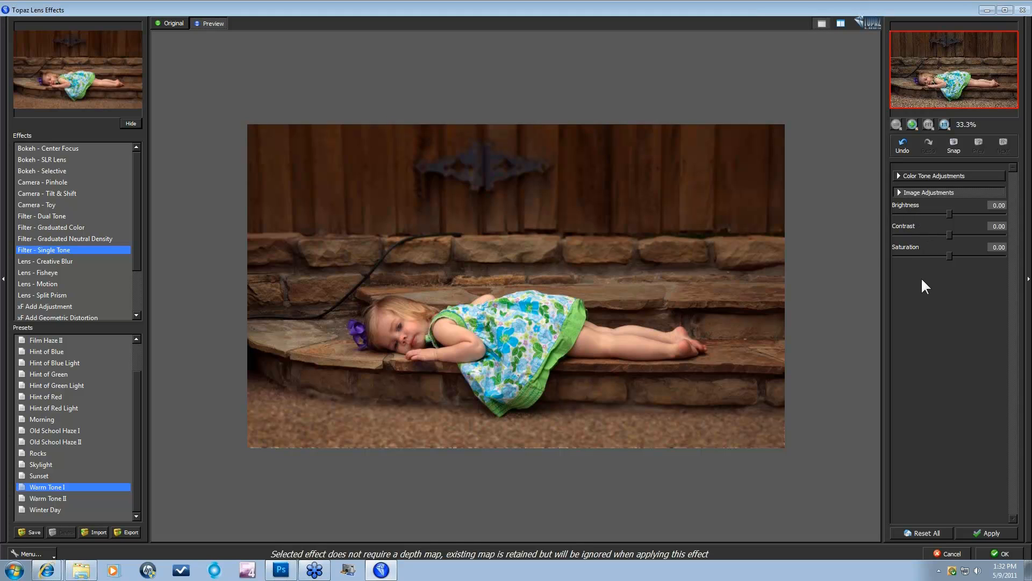
{"action": "left_click", "coordinate": [990, 533]}
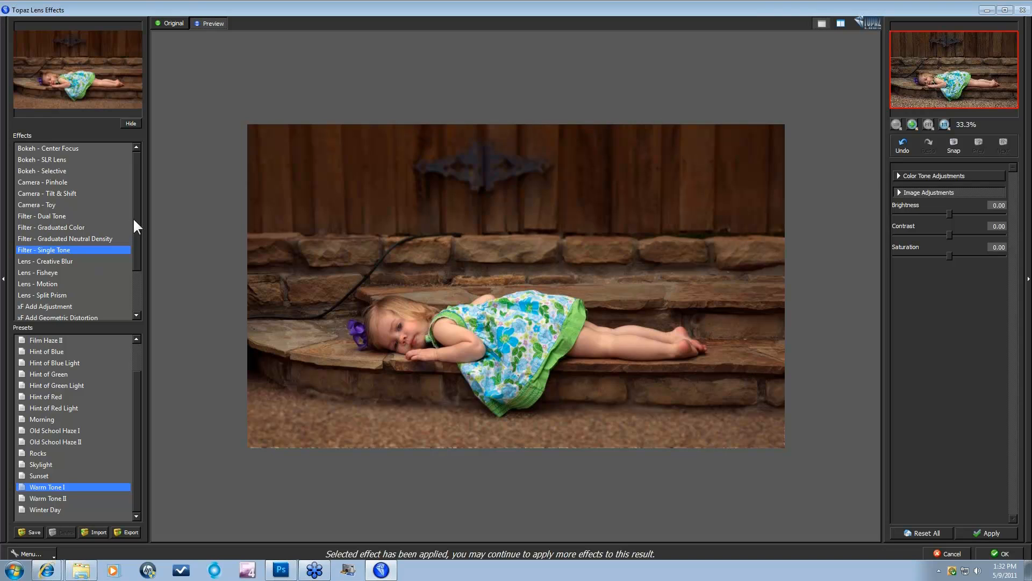
{"action": "left_click_drag", "start_coordinate": [133, 217], "coordinate": [134, 256]}
{"action": "left_click", "coordinate": [60, 306]}
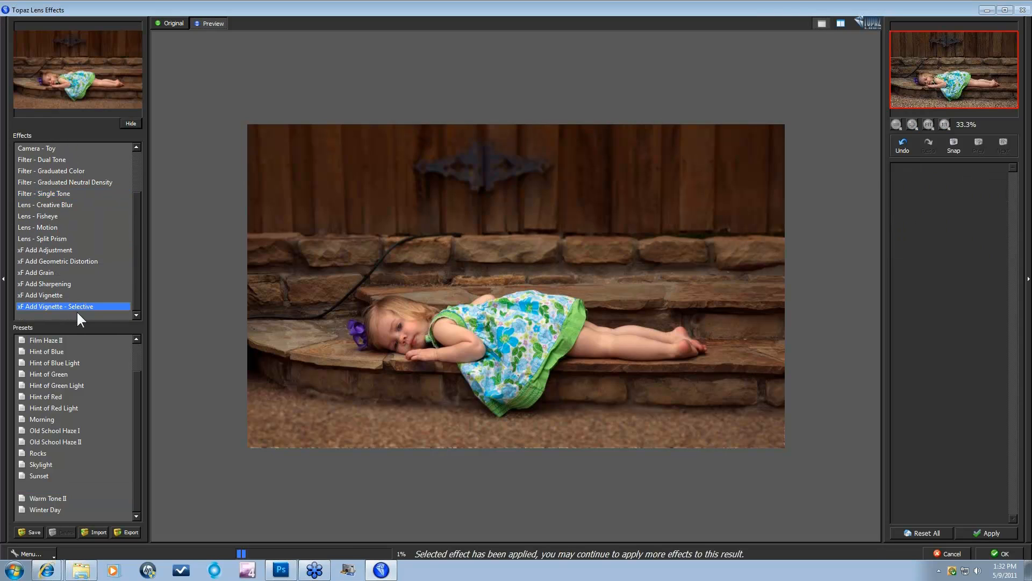
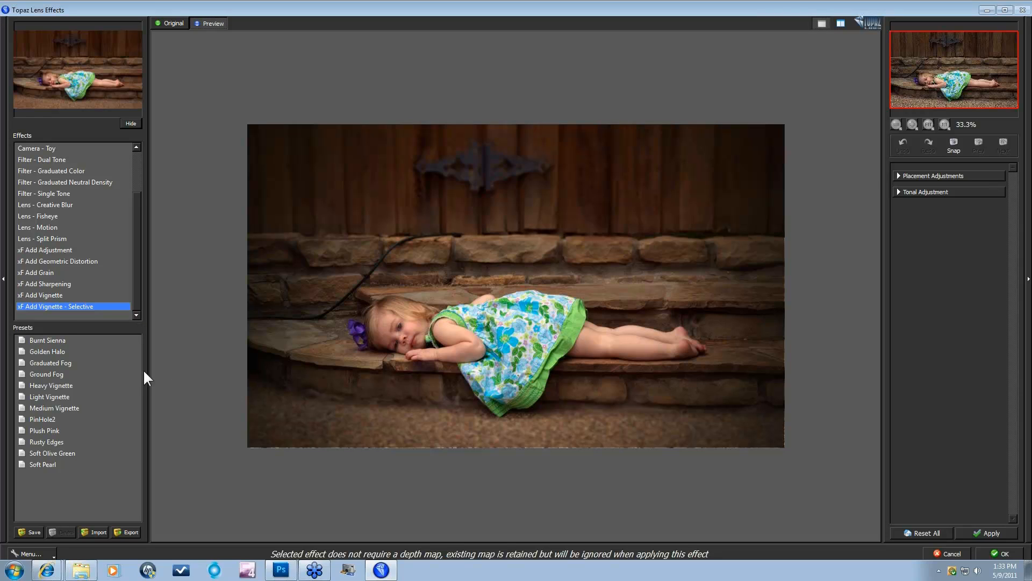
Step: Compare the Burnt Sienna, Golden Halo and Graduated Fog vignette presets on the portrait
{"action": "left_click", "coordinate": [47, 341]}
{"action": "left_click", "coordinate": [92, 352]}
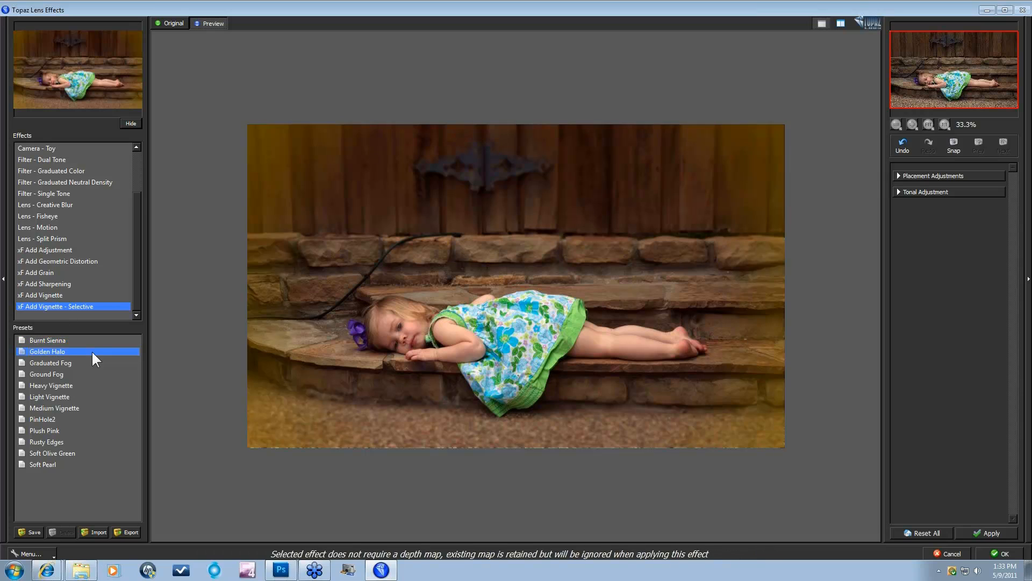
{"action": "key", "text": "Down"}
{"action": "key", "text": "Down"}
{"action": "key", "text": "Down"}
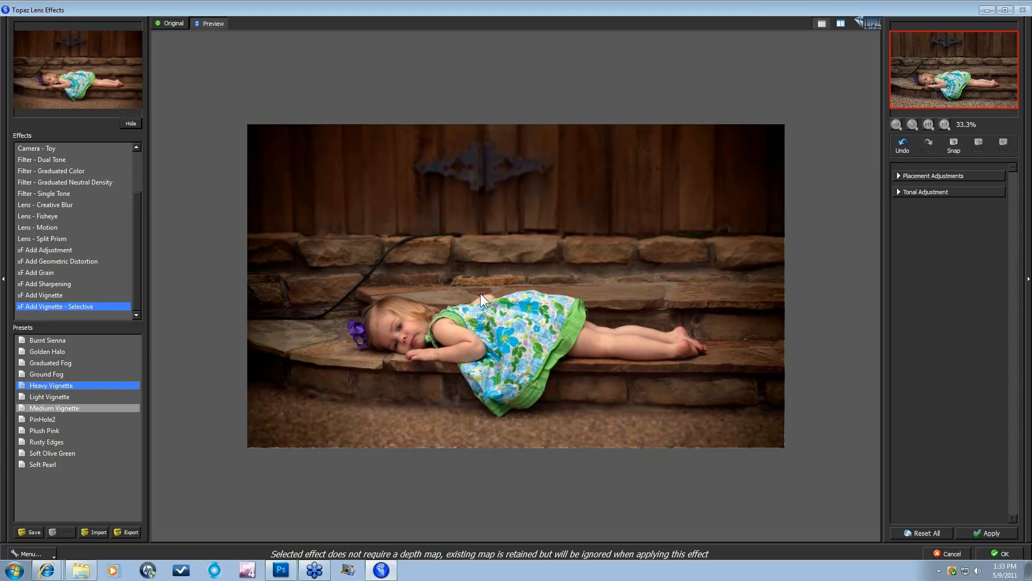
Step: Centre the vignette lower on the girl and shorten Focus Height to 0.47 to darken the top
{"action": "left_click", "coordinate": [900, 176]}
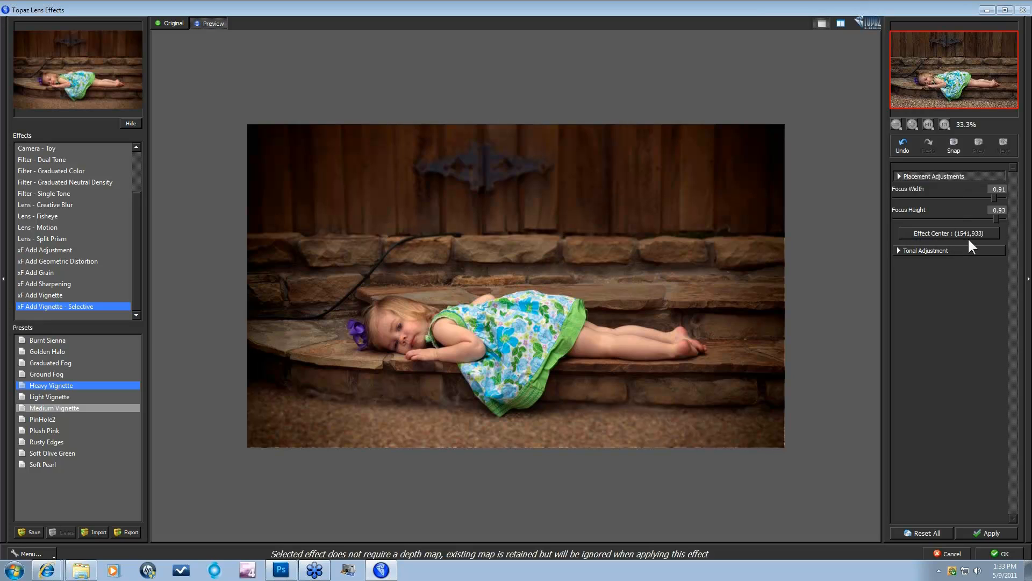
{"action": "left_click", "coordinate": [951, 232]}
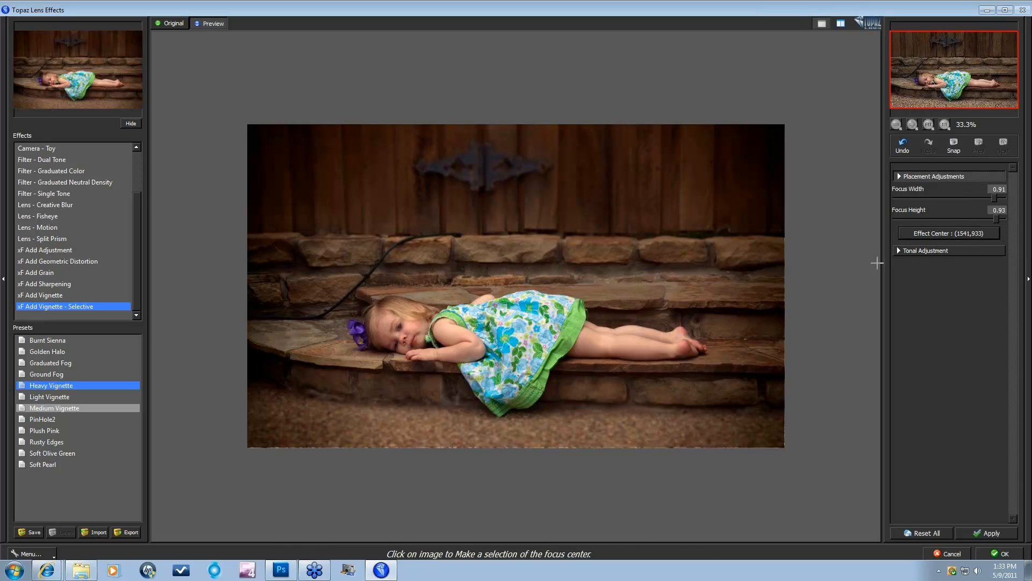
{"action": "left_click", "coordinate": [519, 334]}
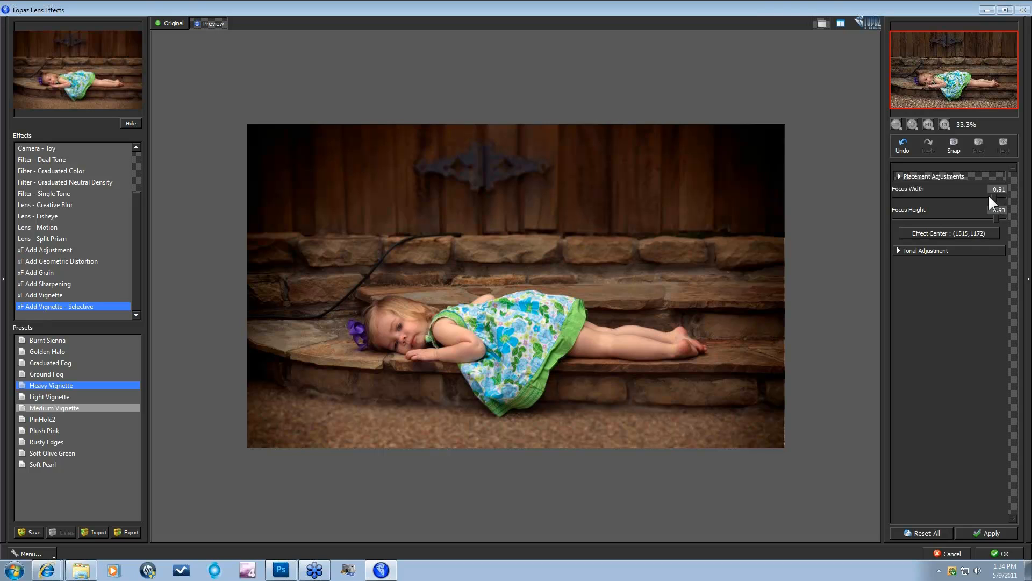
{"action": "mouse_move", "coordinate": [996, 219]}
{"action": "left_mouse_down"}
{"action": "mouse_move", "coordinate": [946, 215]}
{"action": "mouse_move", "coordinate": [994, 198]}
{"action": "left_mouse_up"}
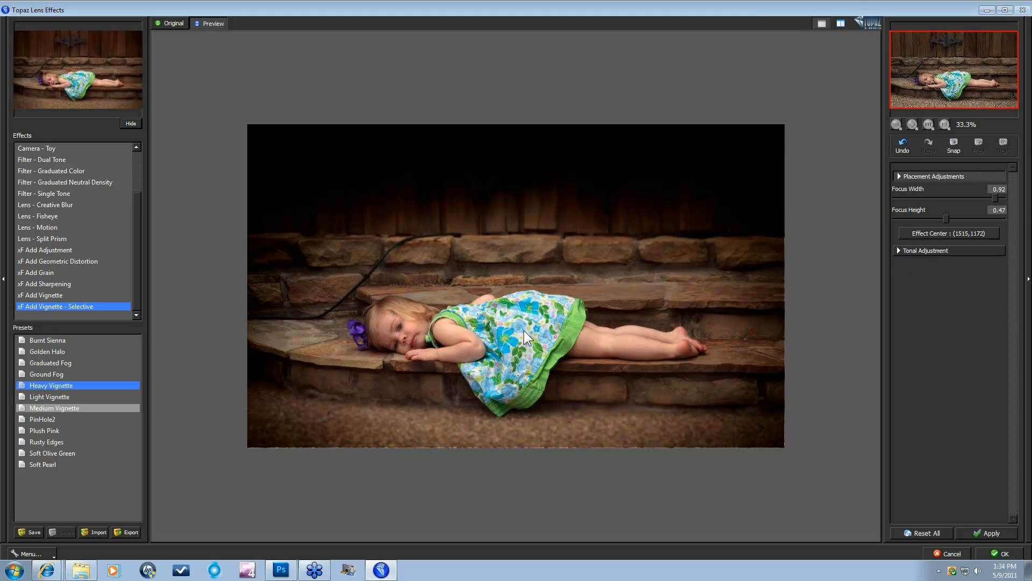
Step: Weaken the vignette strength, shorten its transition and brighten the vignetted area
{"action": "left_click", "coordinate": [902, 251]}
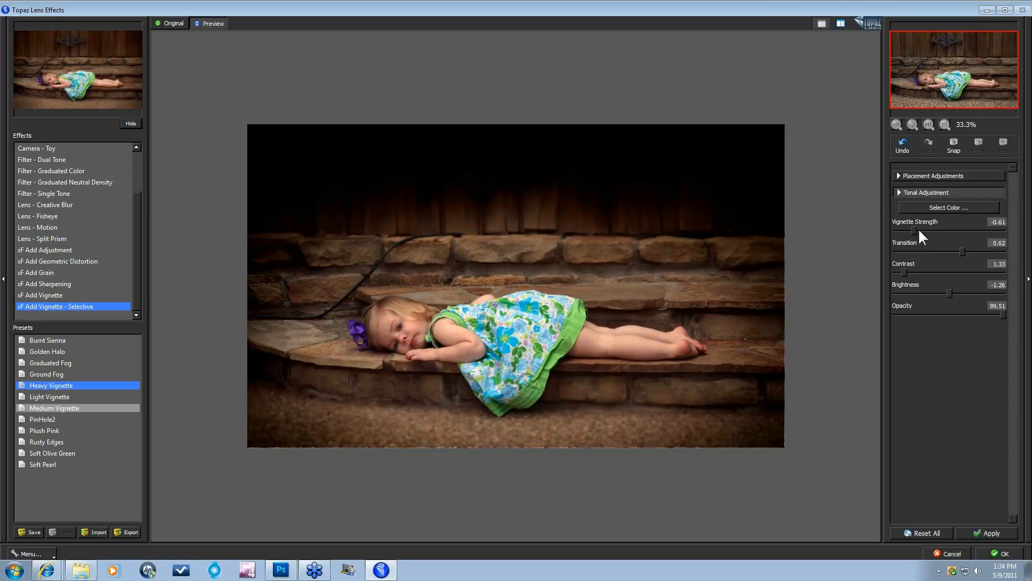
{"action": "left_click_drag", "start_coordinate": [933, 228], "coordinate": [939, 228]}
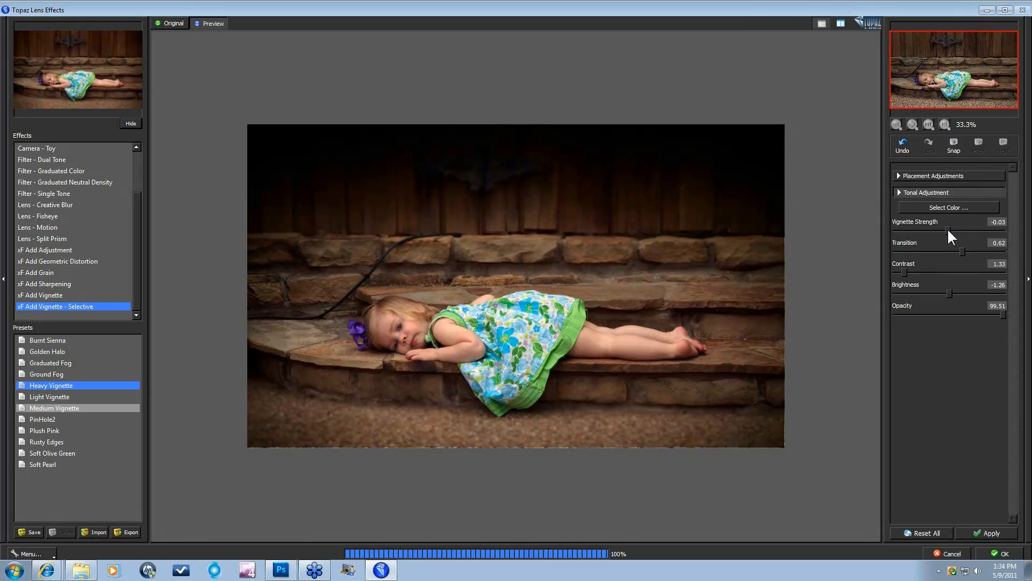
{"action": "mouse_move", "coordinate": [959, 252]}
{"action": "left_mouse_down"}
{"action": "mouse_move", "coordinate": [929, 259]}
{"action": "mouse_move", "coordinate": [950, 248]}
{"action": "left_mouse_up"}
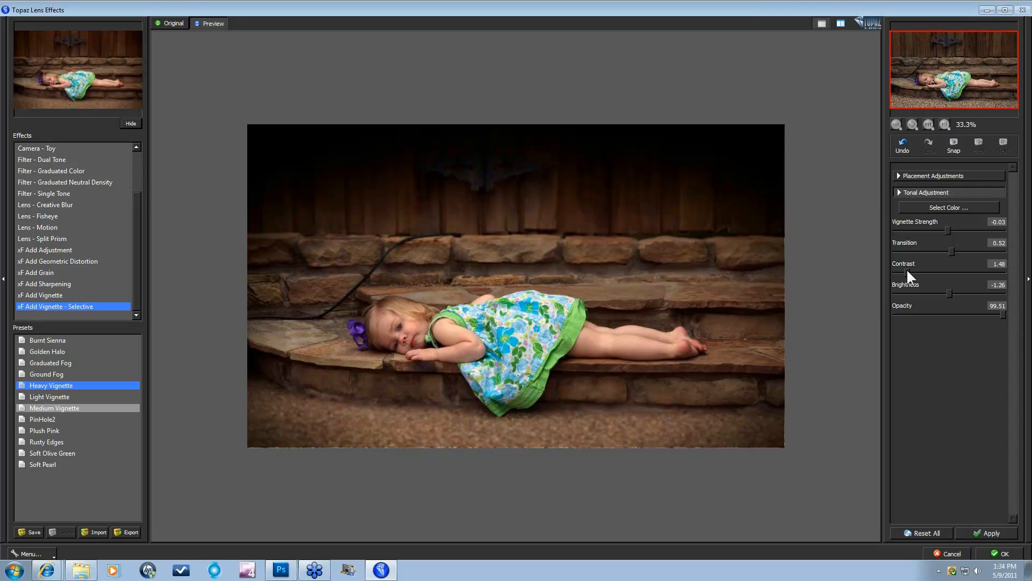
{"action": "left_click_drag", "start_coordinate": [960, 293], "coordinate": [977, 293]}
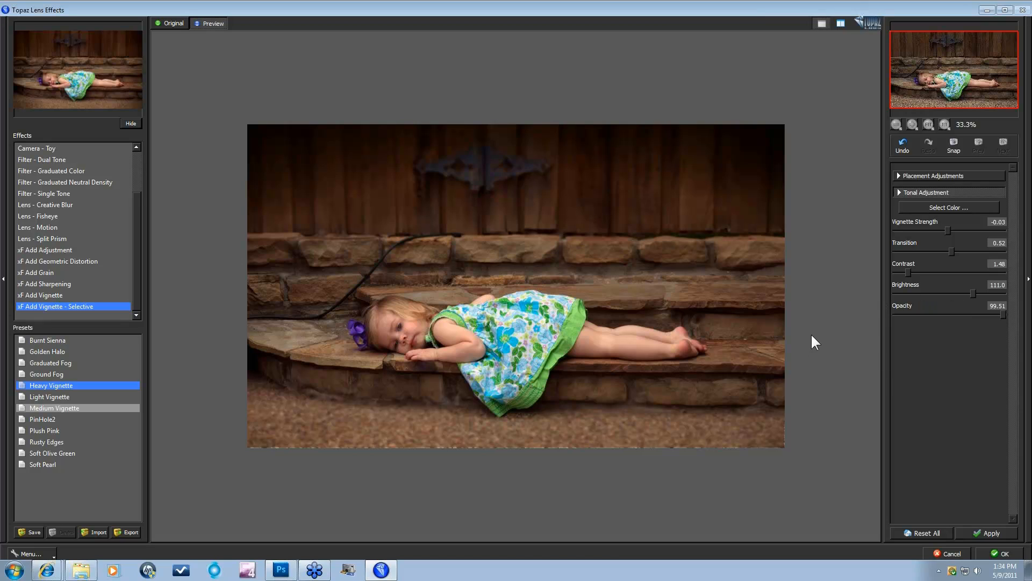
Step: Compare the vignette against the original portrait, then apply it to the layer
{"action": "key", "text": "space"}
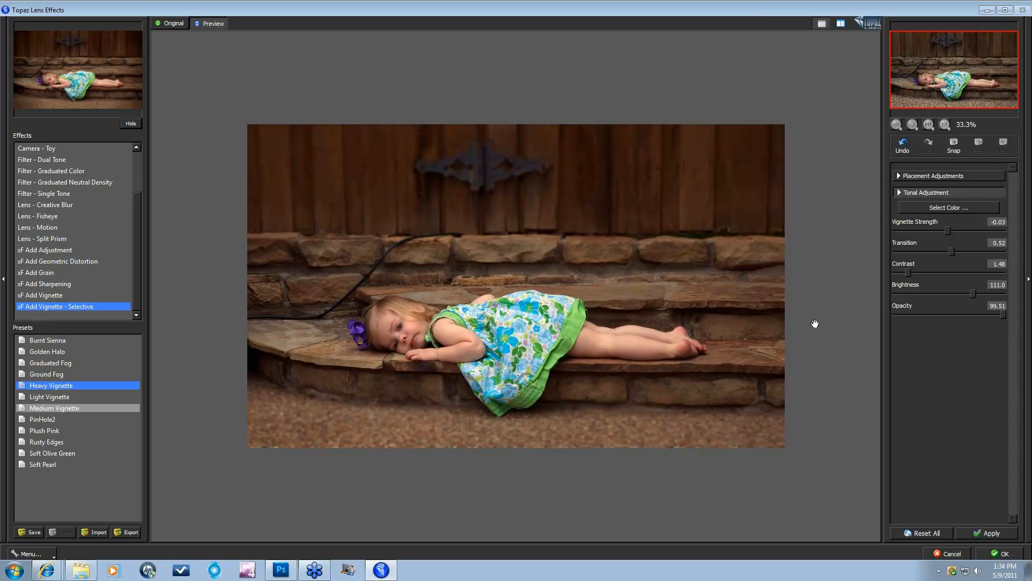
{"action": "key", "text": "space"}
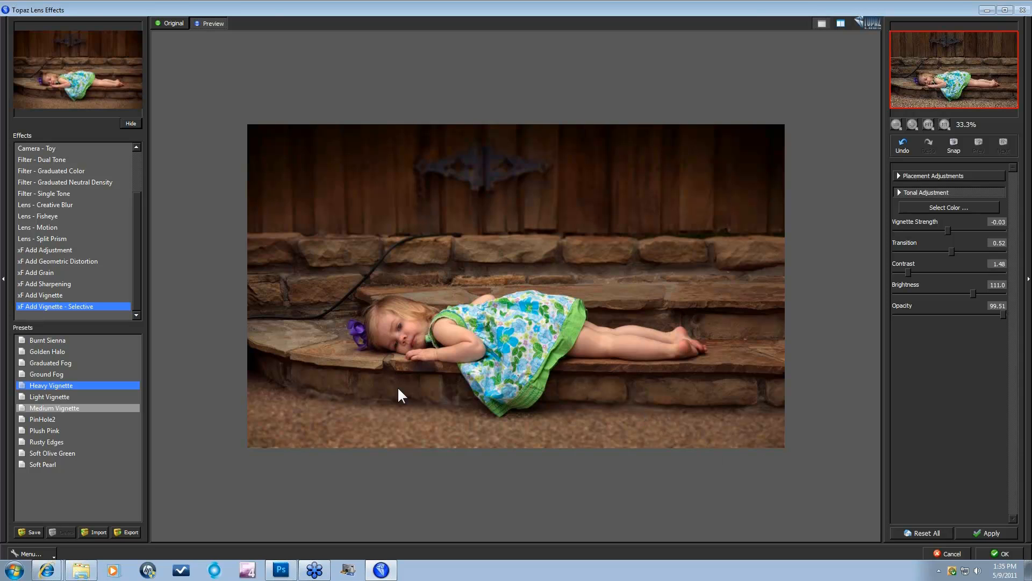
{"action": "left_click", "coordinate": [1002, 553]}
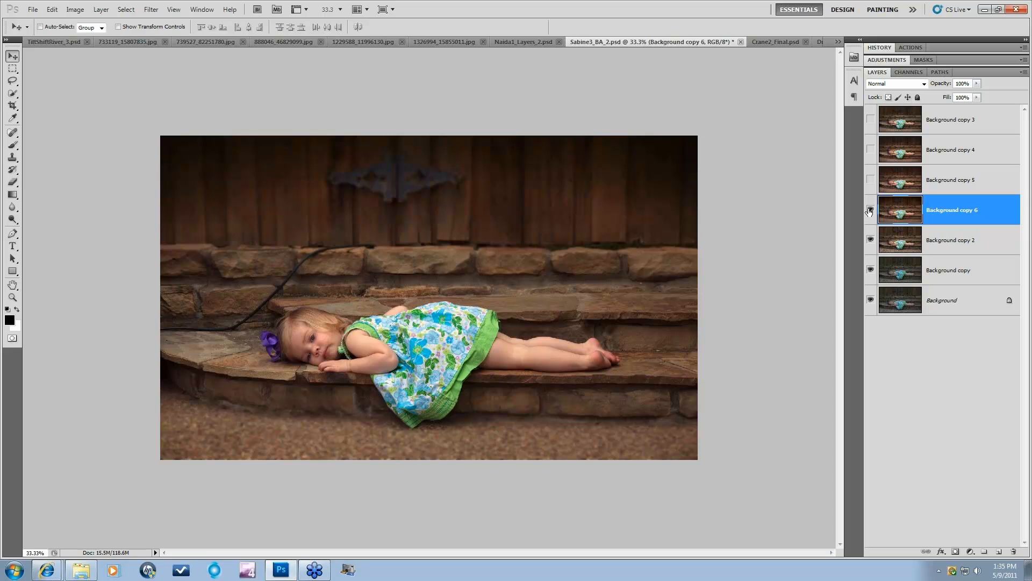
Step: Check the vignetted layer against the original, then bring up the TiltShiftRiver_3.psd lake photo
{"action": "left_click", "coordinate": [870, 210]}
{"action": "left_click", "coordinate": [871, 211]}
{"action": "left_click", "coordinate": [449, 42]}
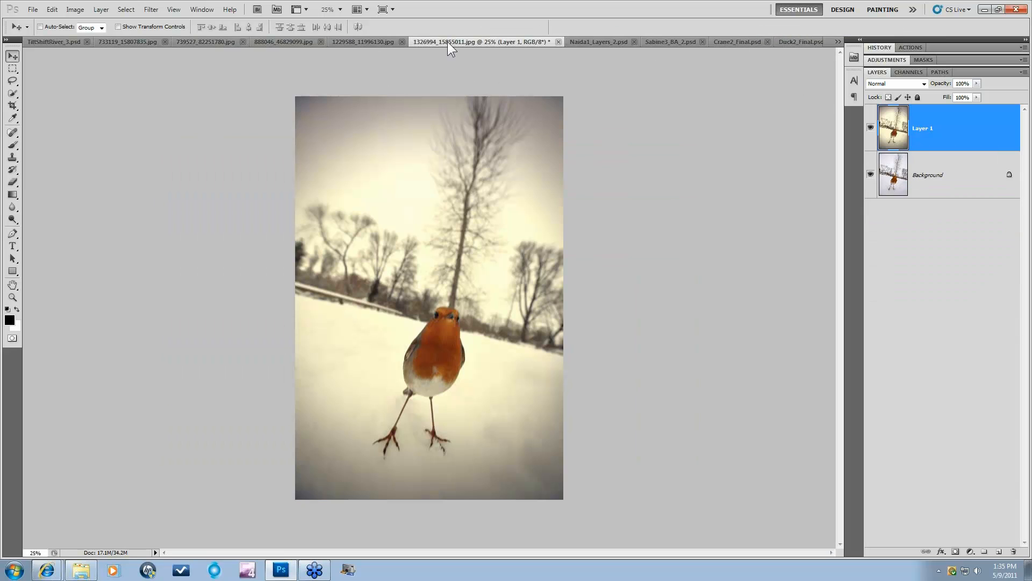
{"action": "left_click", "coordinate": [838, 42]}
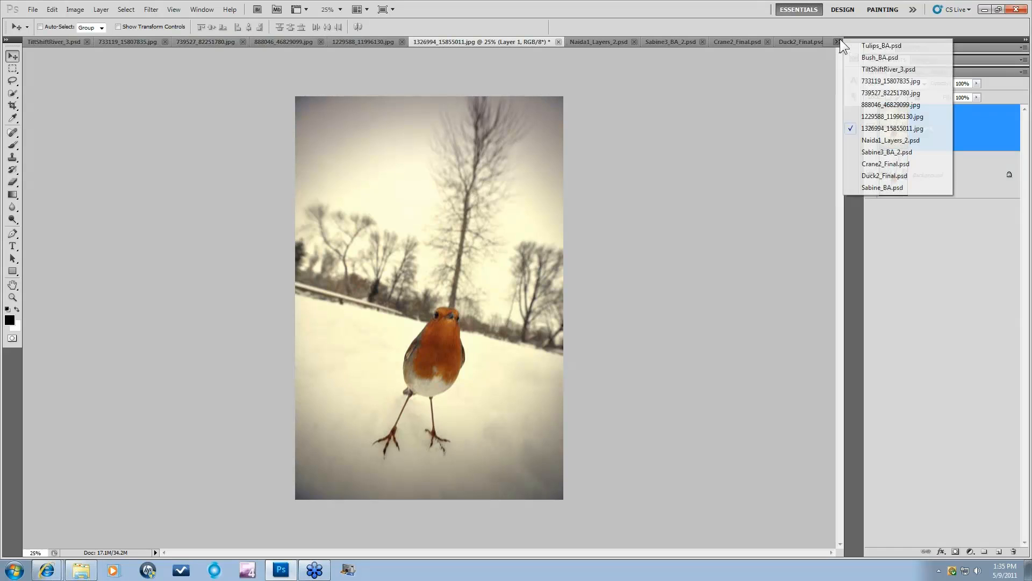
{"action": "left_click", "coordinate": [888, 69]}
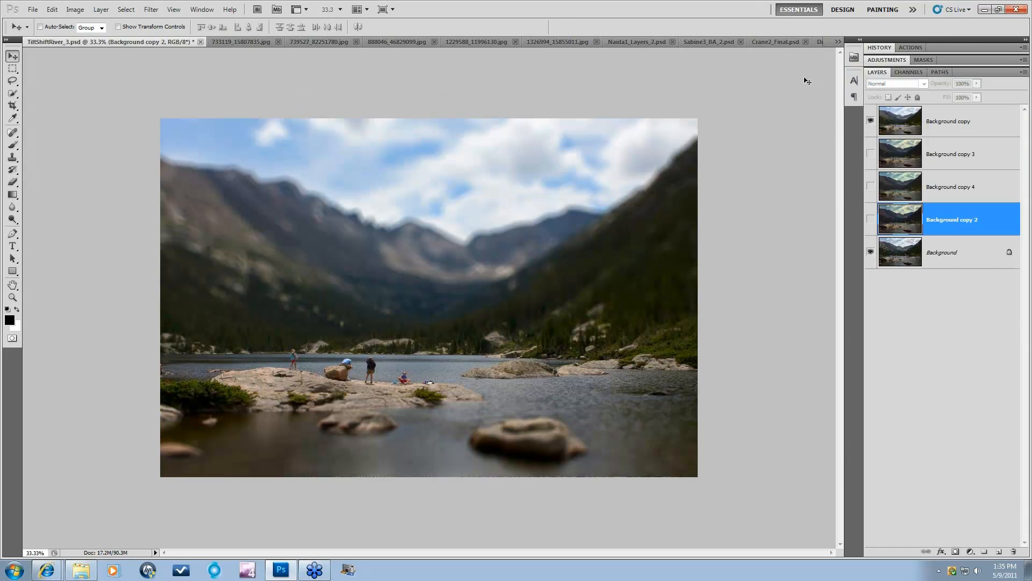
Step: Hide the existing tilt-shift layer and duplicate the Background layer as a fresh copy
{"action": "left_click", "coordinate": [871, 121]}
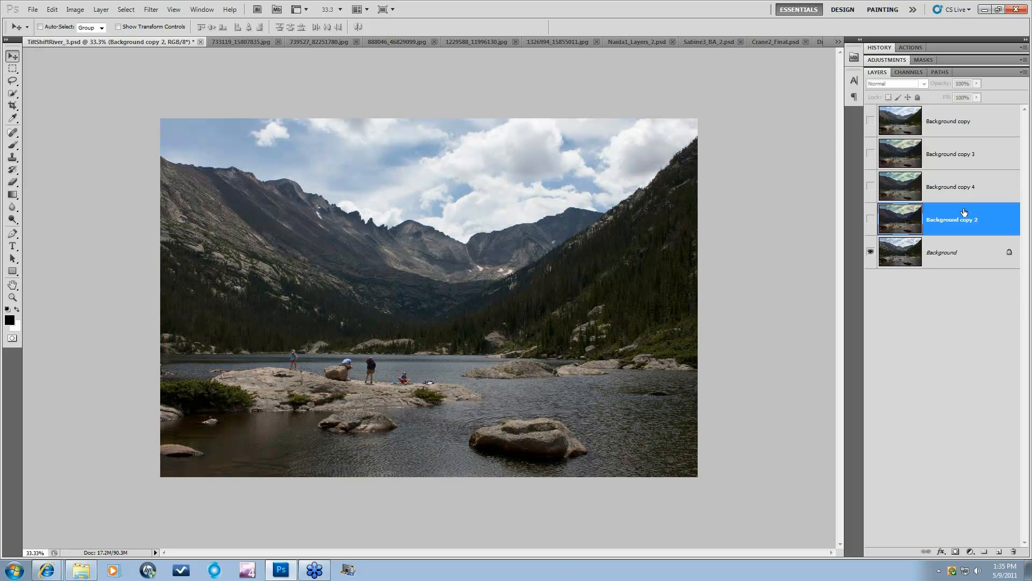
{"action": "left_click", "coordinate": [965, 258]}
{"action": "left_click_drag", "start_coordinate": [966, 261], "coordinate": [999, 551]}
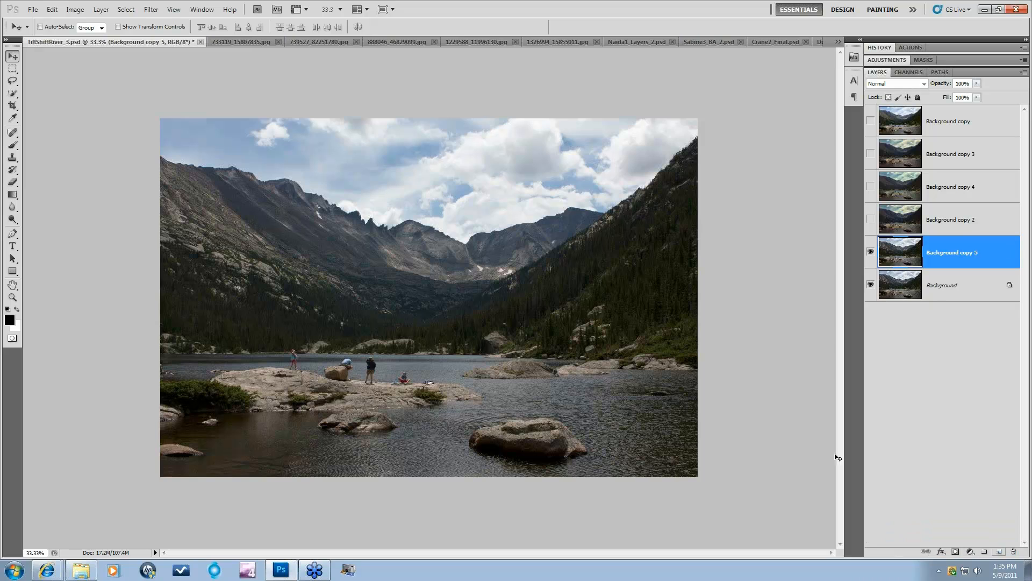
Step: Launch Topaz Lens Effects on the new copy with the Camera - Tilt & Shift effect
{"action": "left_click", "coordinate": [151, 9]}
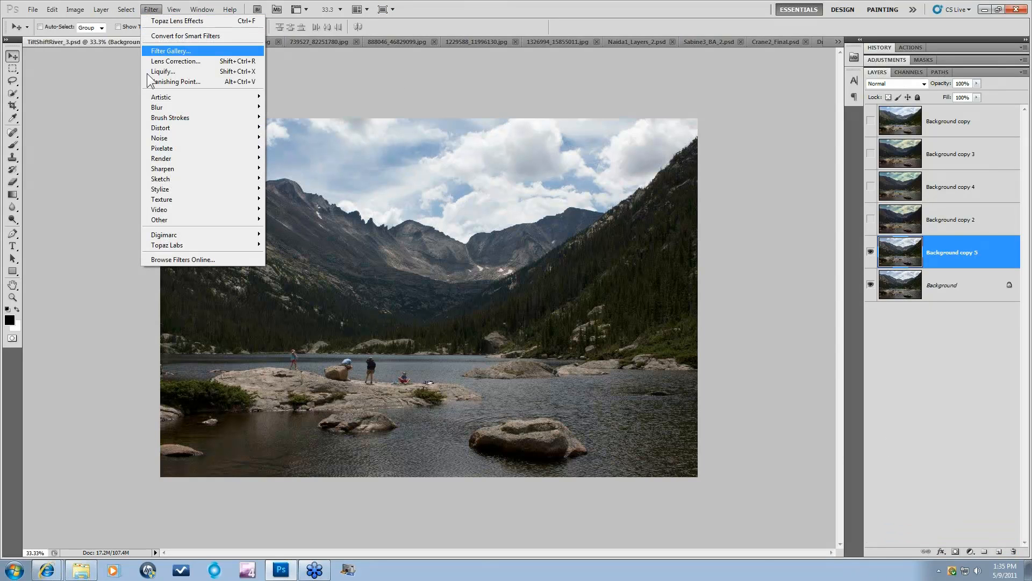
{"action": "mouse_move", "coordinate": [202, 245]}
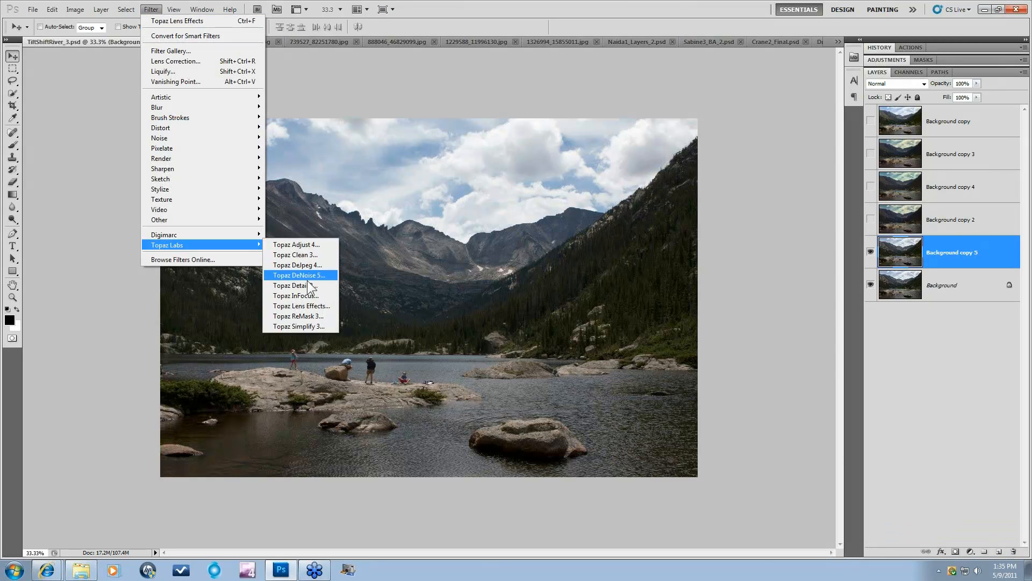
{"action": "left_click", "coordinate": [306, 306]}
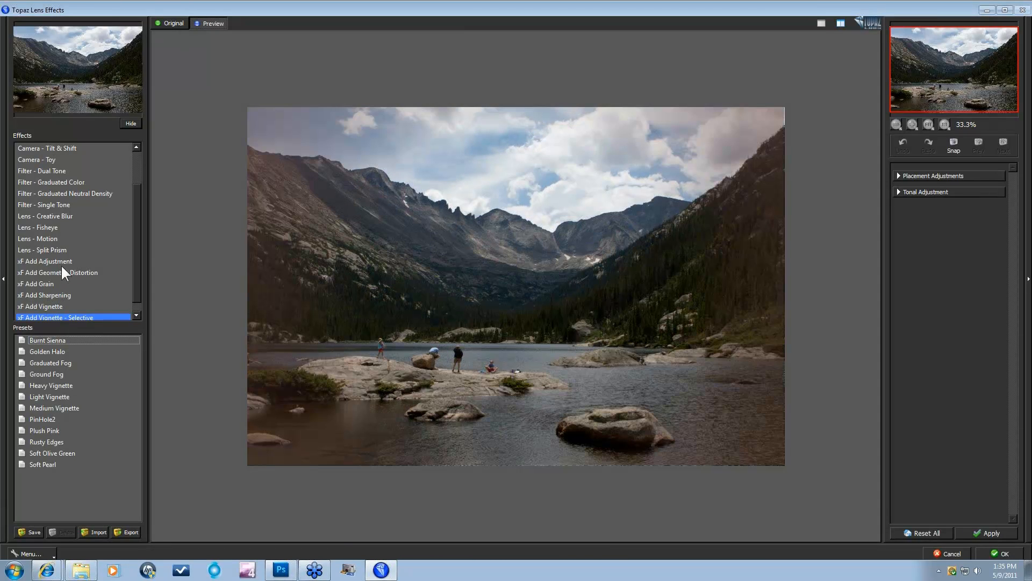
{"action": "left_click", "coordinate": [54, 147]}
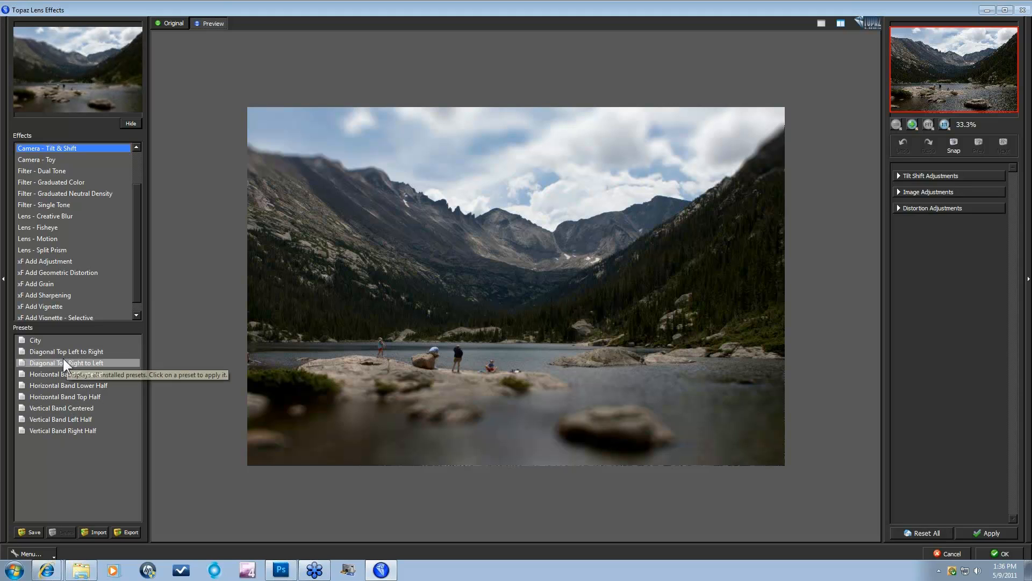
Step: Try the two diagonal presets, then settle on Horizontal Band Lower Half
{"action": "left_click", "coordinate": [59, 363]}
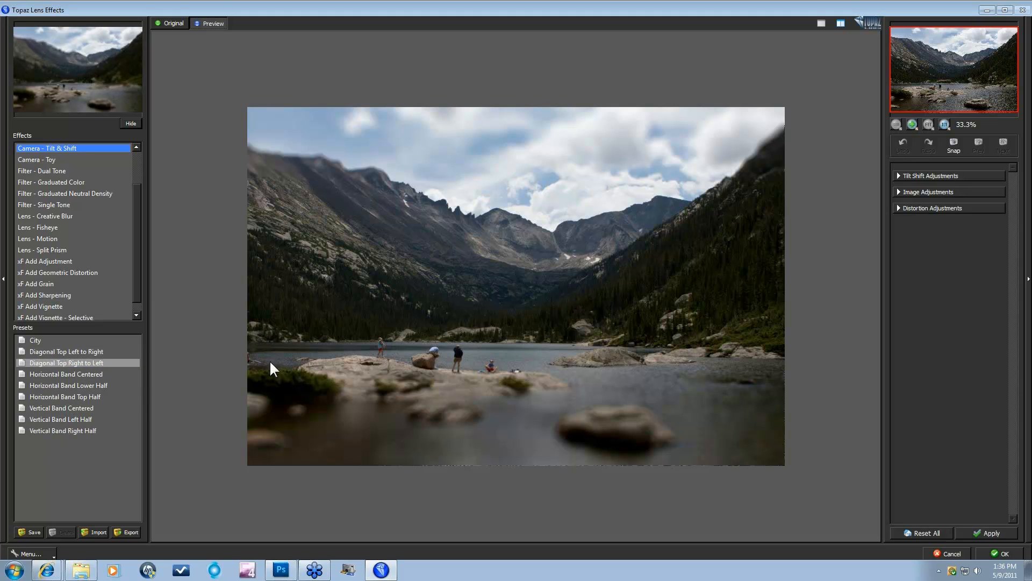
{"action": "left_click", "coordinate": [82, 351]}
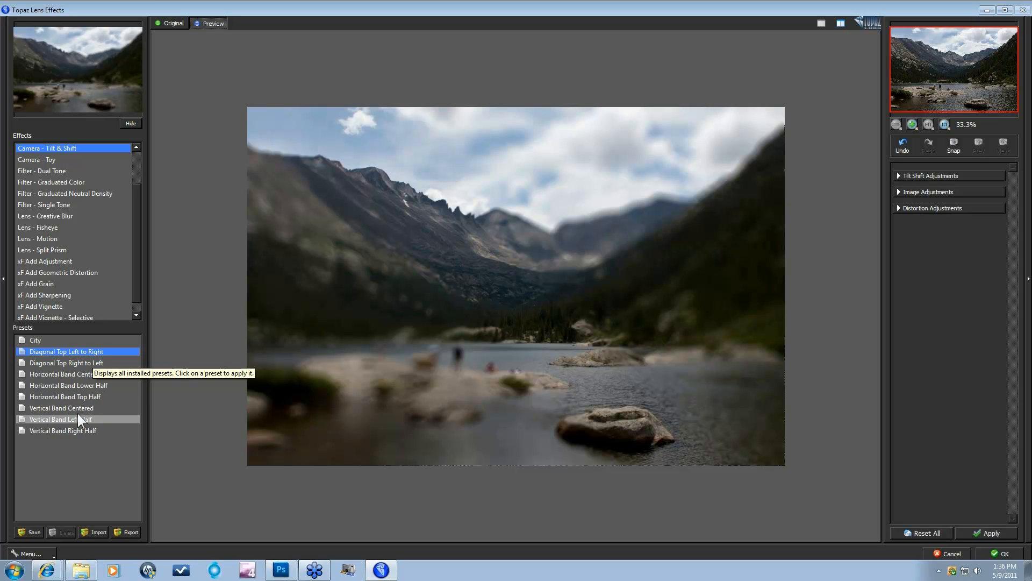
{"action": "left_click", "coordinate": [66, 385]}
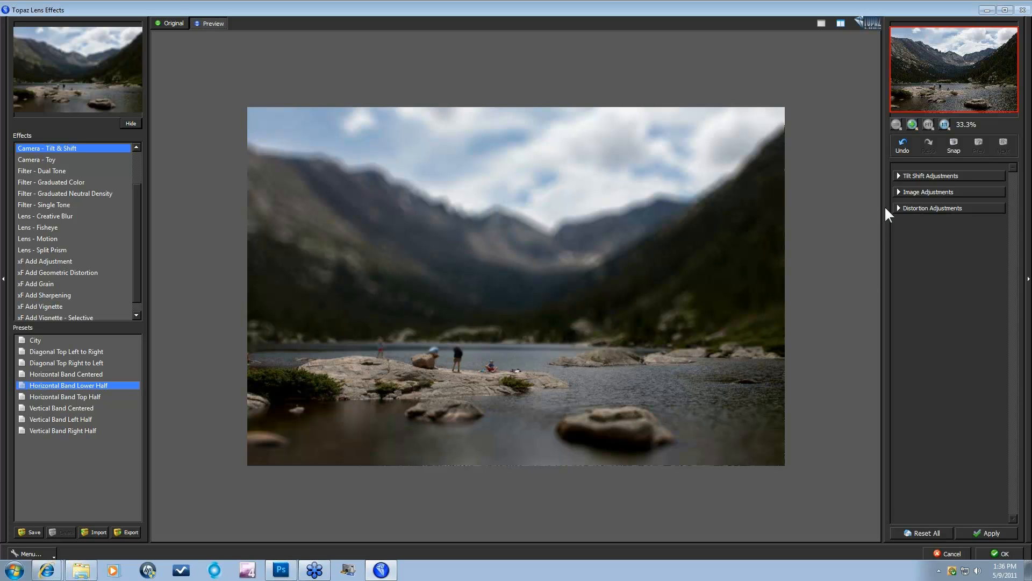
Step: Centre the tilt-shift's sharp band on the lake shoreline
{"action": "left_click", "coordinate": [899, 177]}
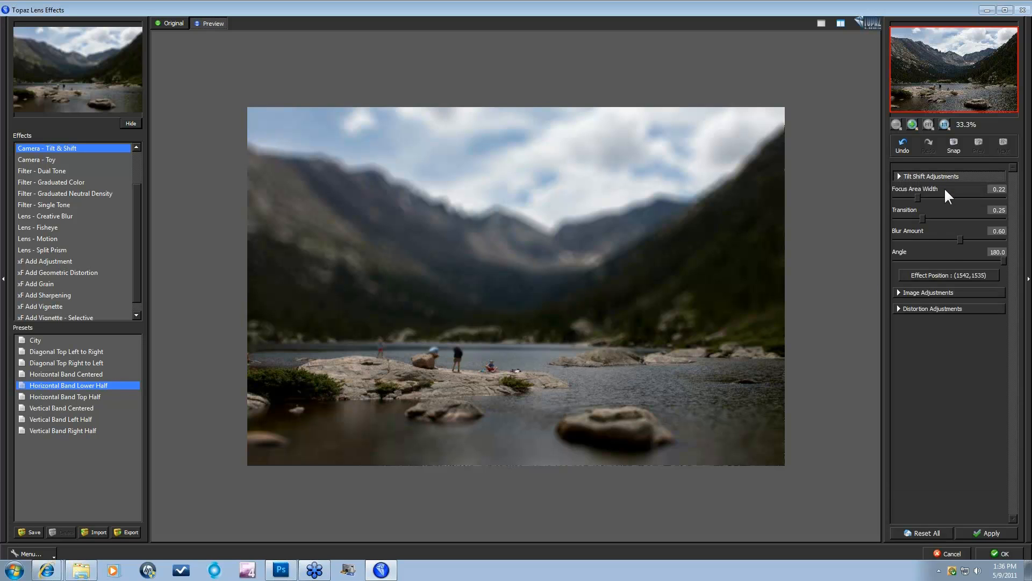
{"action": "left_click", "coordinate": [949, 275]}
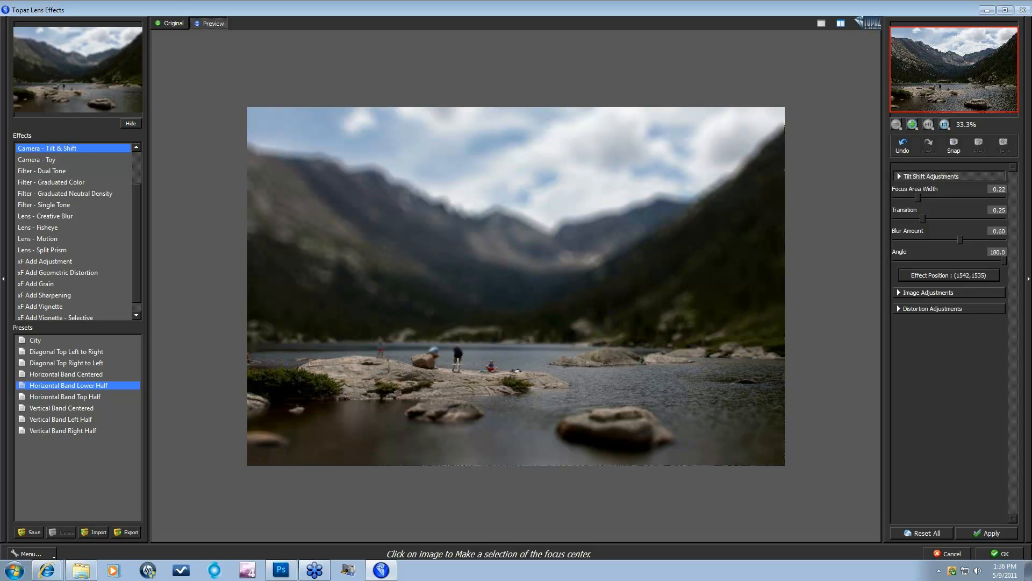
{"action": "left_click", "coordinate": [458, 362]}
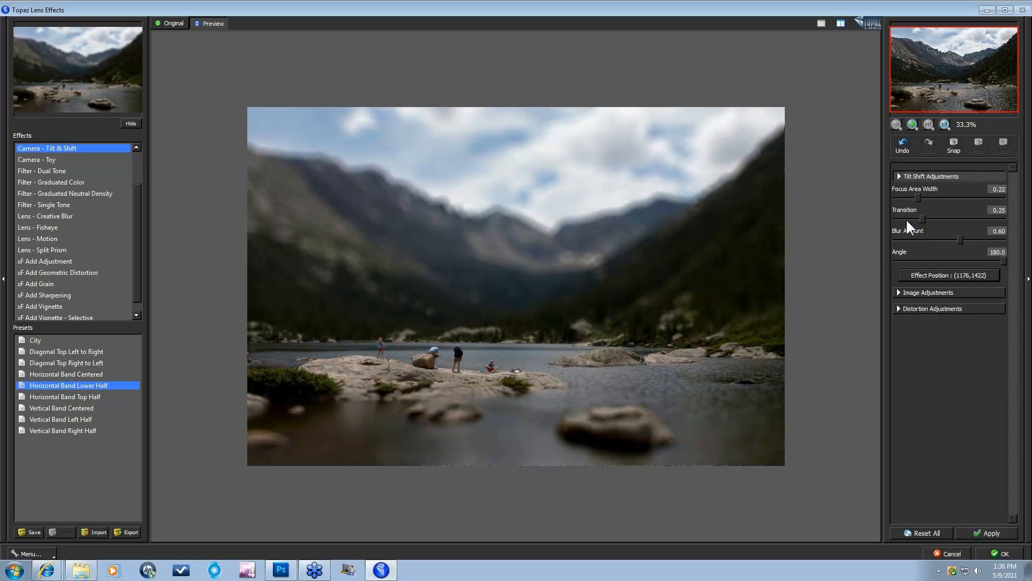
Step: Set transition 0.22, focus area width 0.23, blur amount 0.36 and band angle 180
{"action": "left_click_drag", "start_coordinate": [921, 216], "coordinate": [916, 217]}
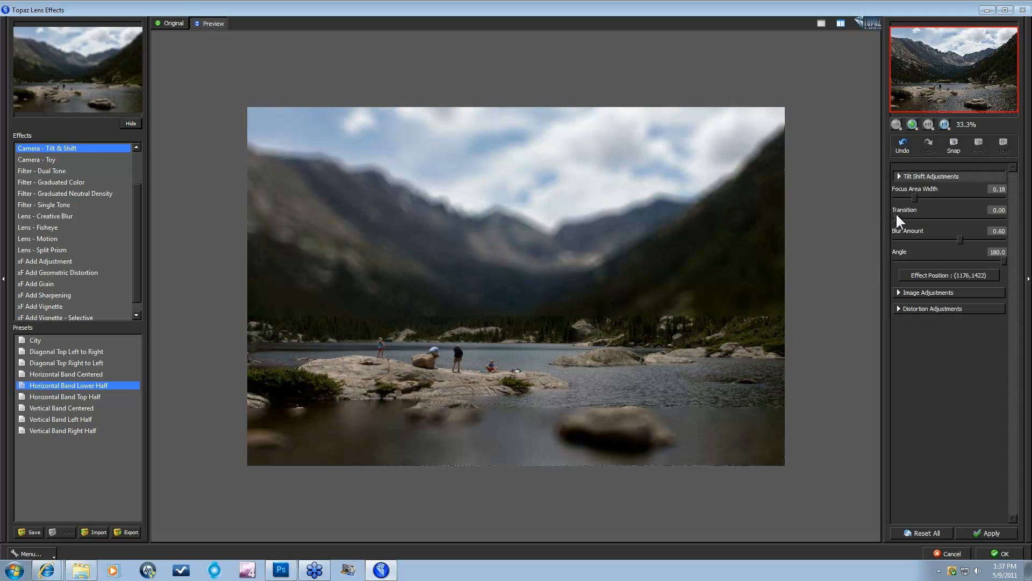
{"action": "left_click_drag", "start_coordinate": [896, 217], "coordinate": [899, 217]}
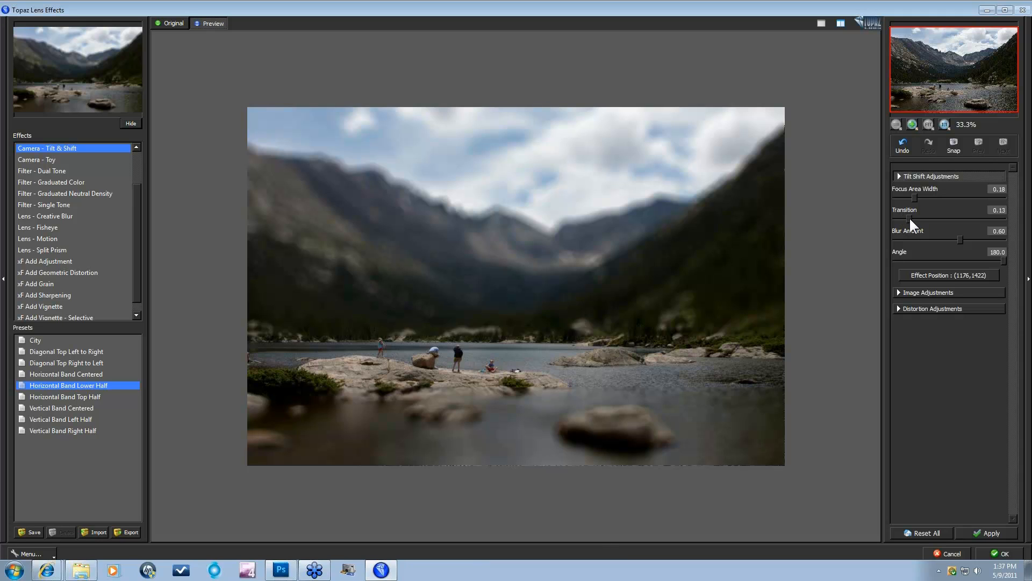
{"action": "left_click", "coordinate": [919, 218]}
{"action": "left_click", "coordinate": [919, 197]}
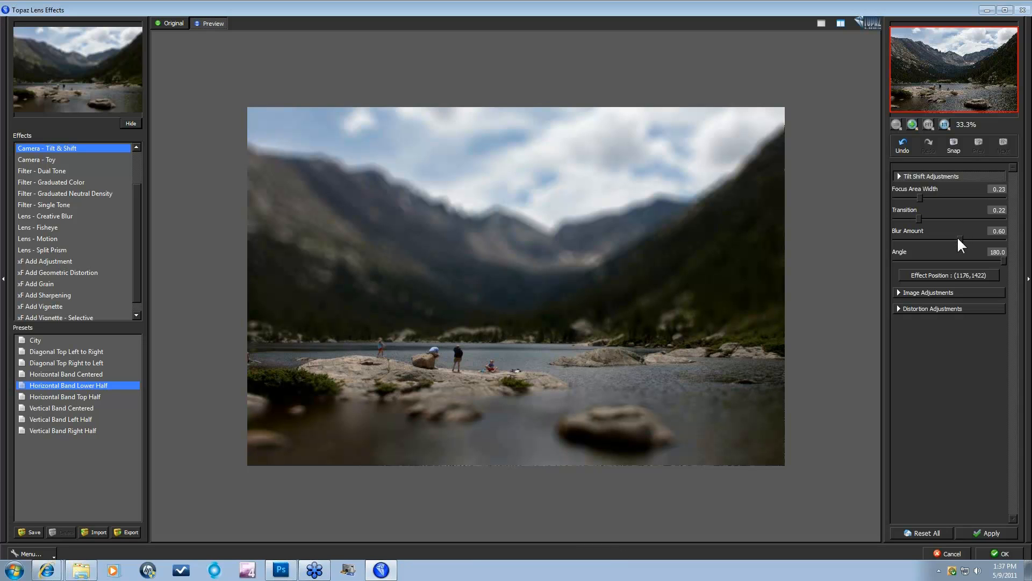
{"action": "left_click_drag", "start_coordinate": [951, 238], "coordinate": [944, 238]}
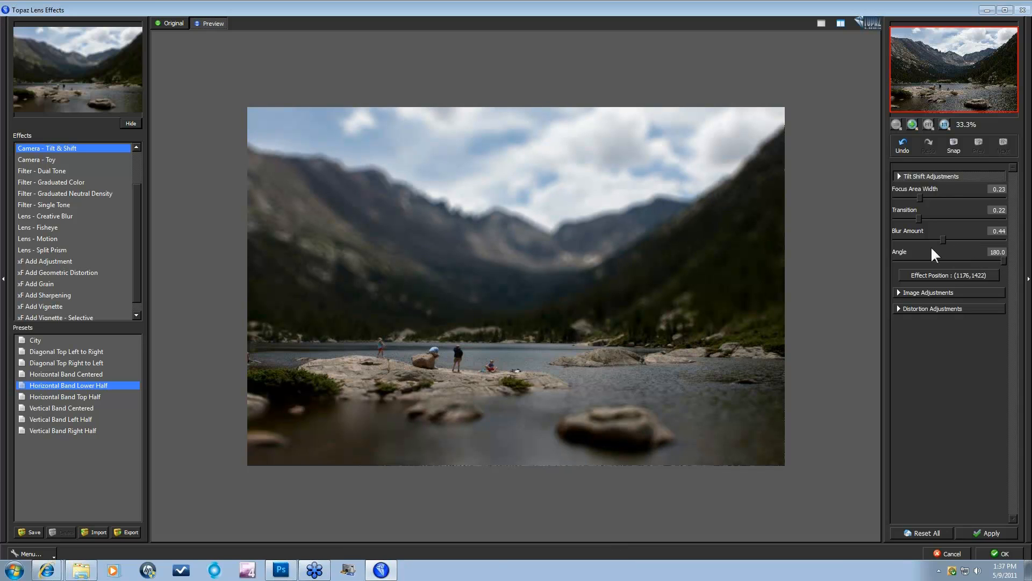
{"action": "left_click_drag", "start_coordinate": [935, 239], "coordinate": [933, 239]}
{"action": "left_click_drag", "start_coordinate": [972, 258], "coordinate": [971, 260]}
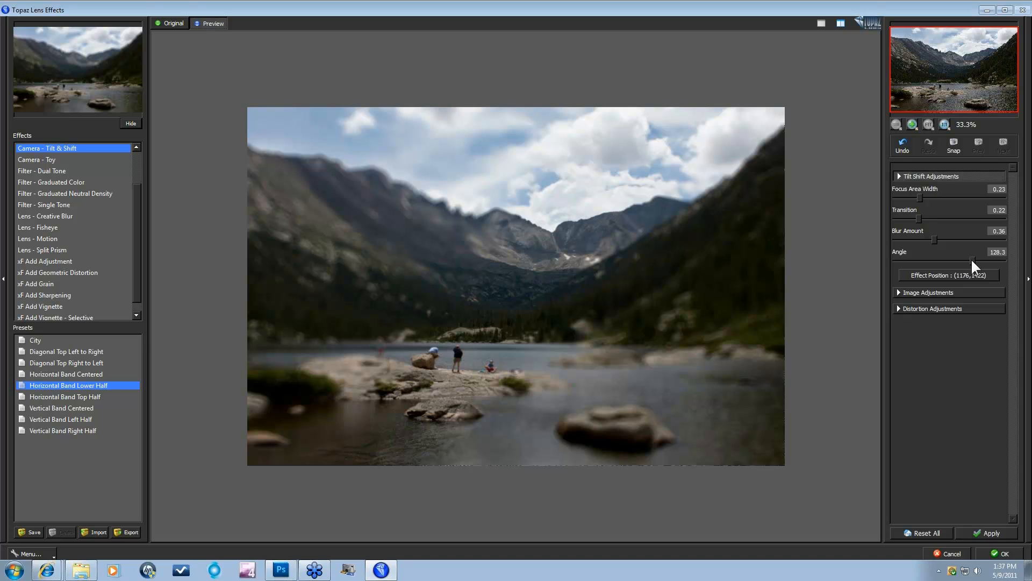
{"action": "left_click_drag", "start_coordinate": [971, 258], "coordinate": [1014, 266]}
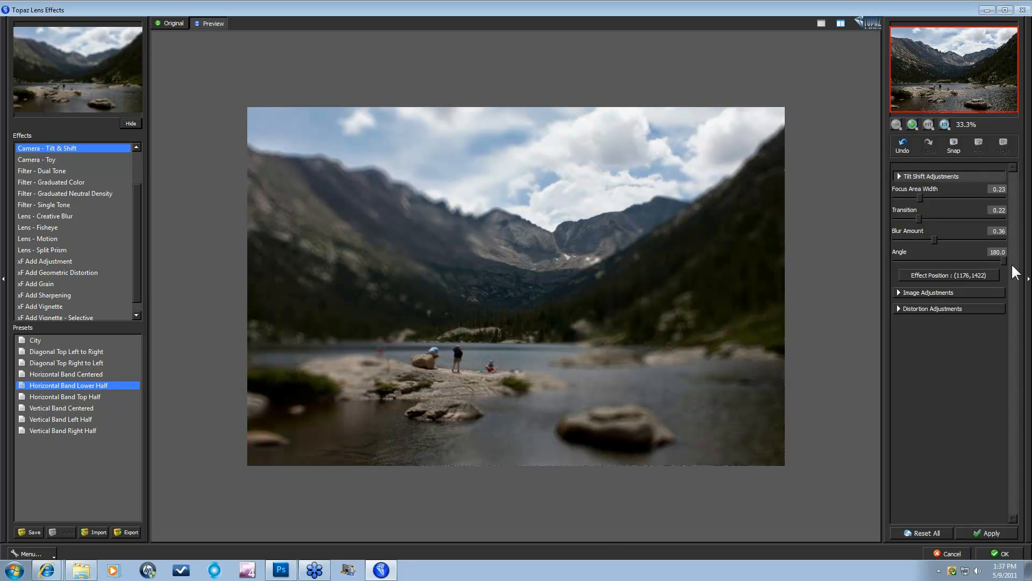
Step: Raise the tilt-shift Saturation to 0.33 and reveal the Distortion Adjustments
{"action": "left_click", "coordinate": [903, 293]}
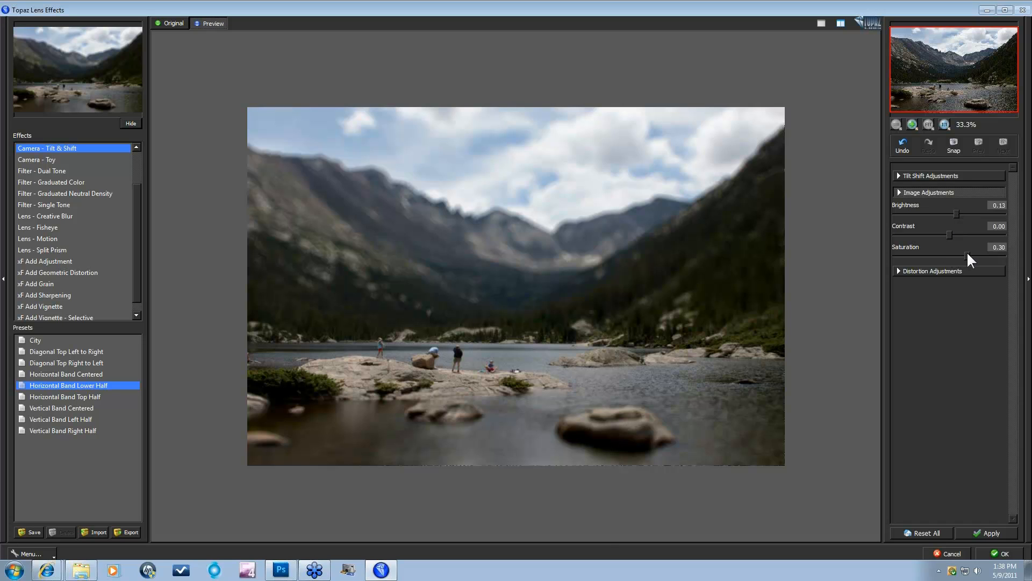
{"action": "left_click_drag", "start_coordinate": [967, 253], "coordinate": [965, 252]}
{"action": "left_click", "coordinate": [895, 267]}
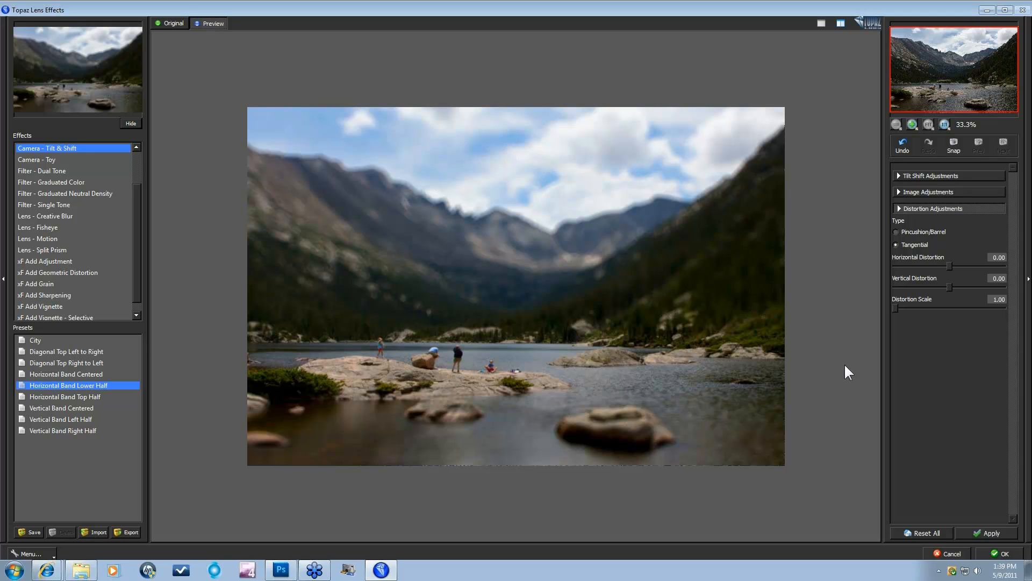
Step: Apply the tilt-shift and select the Filter - Graduated Neutral Density effect
{"action": "left_click", "coordinate": [998, 532]}
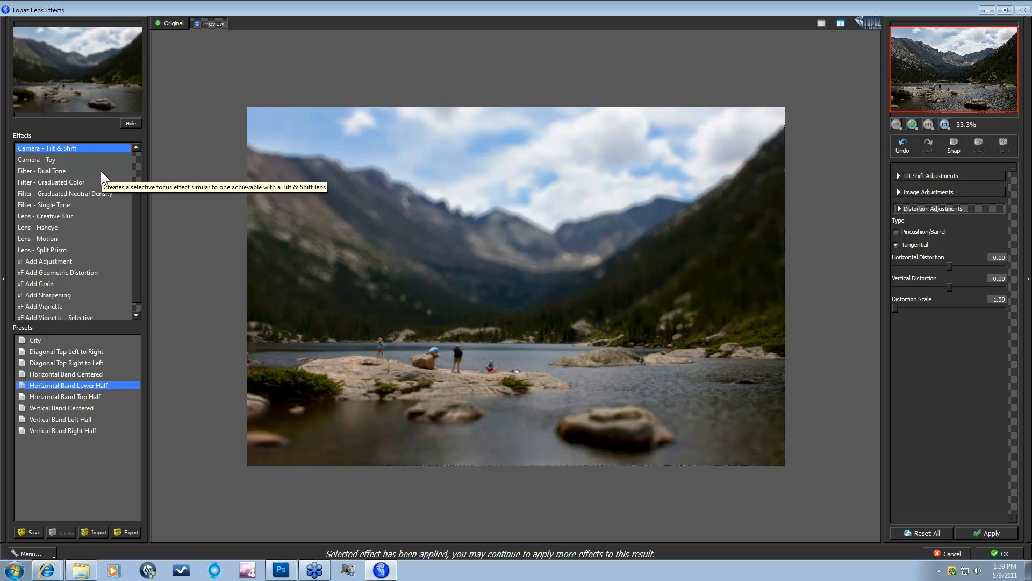
{"action": "left_click", "coordinate": [76, 193]}
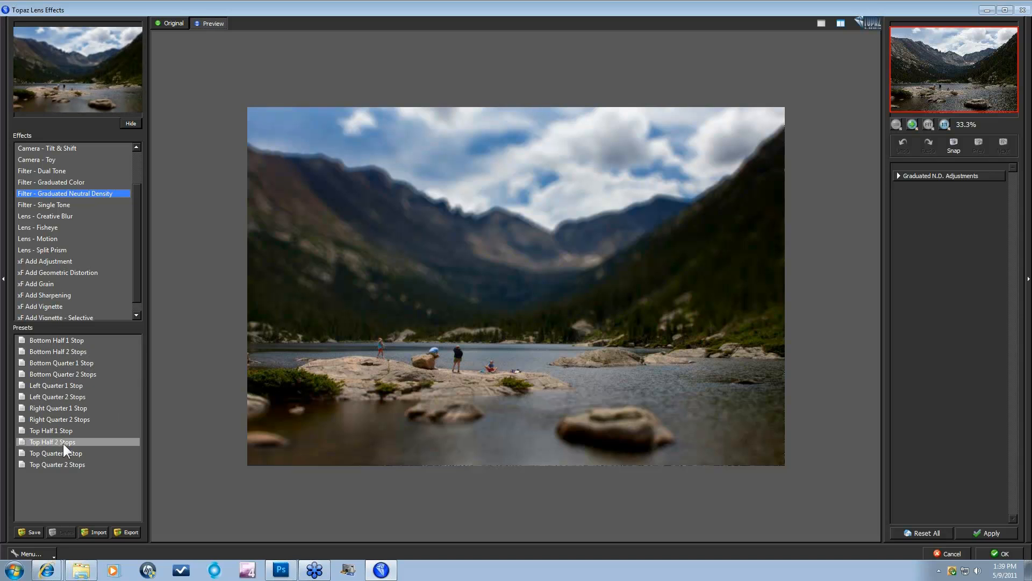
Step: Step through the ND presets from Bottom Half 1 Stop to Top Quarter 2 Stops, then compare with the original
{"action": "left_click", "coordinate": [64, 340]}
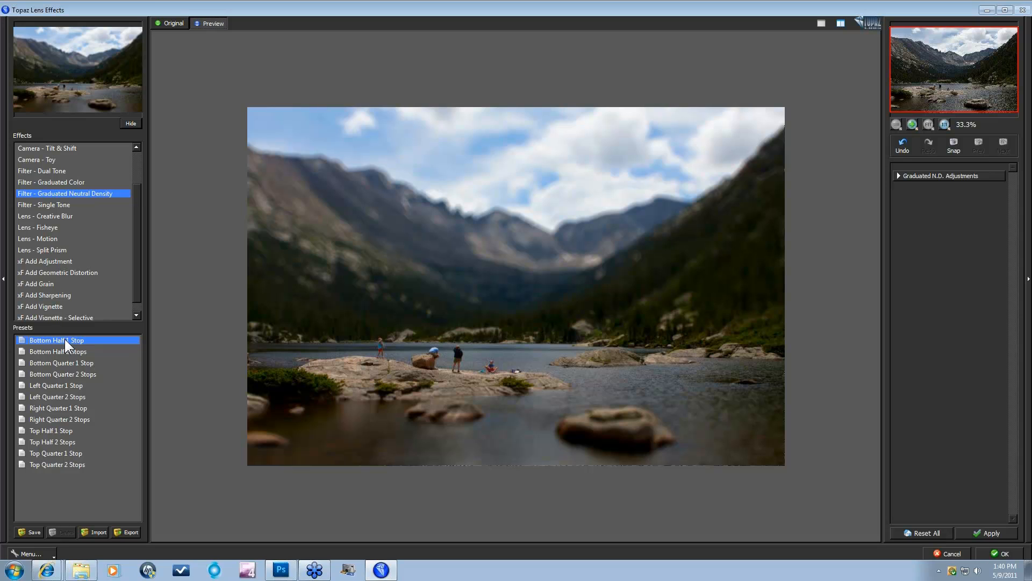
{"action": "key", "text": "Down"}
{"action": "key", "text": "Down"}
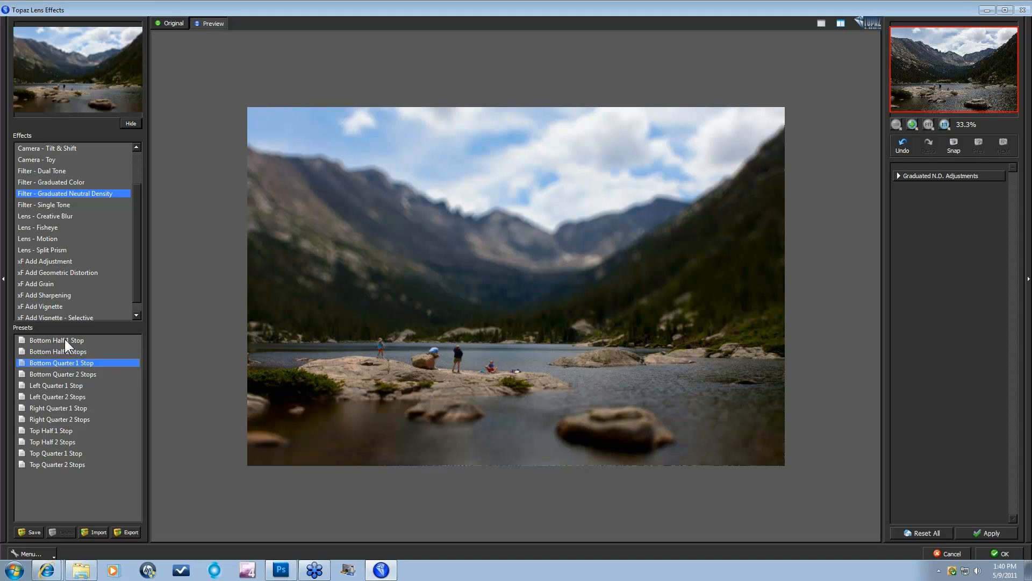
{"action": "key", "text": "Down"}
{"action": "key", "text": "Down"}
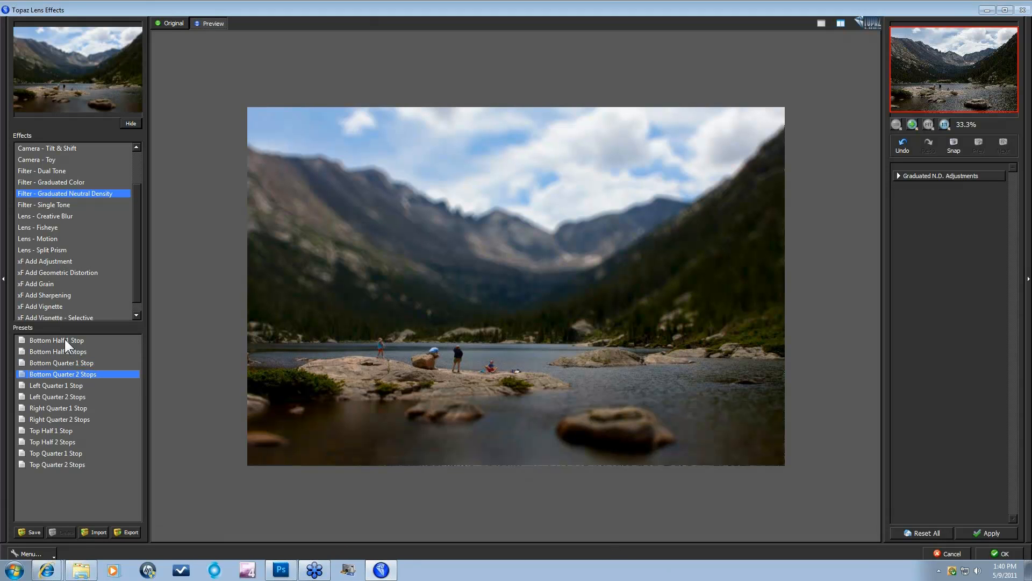
{"action": "key", "text": "Down"}
{"action": "key", "text": "Down"}
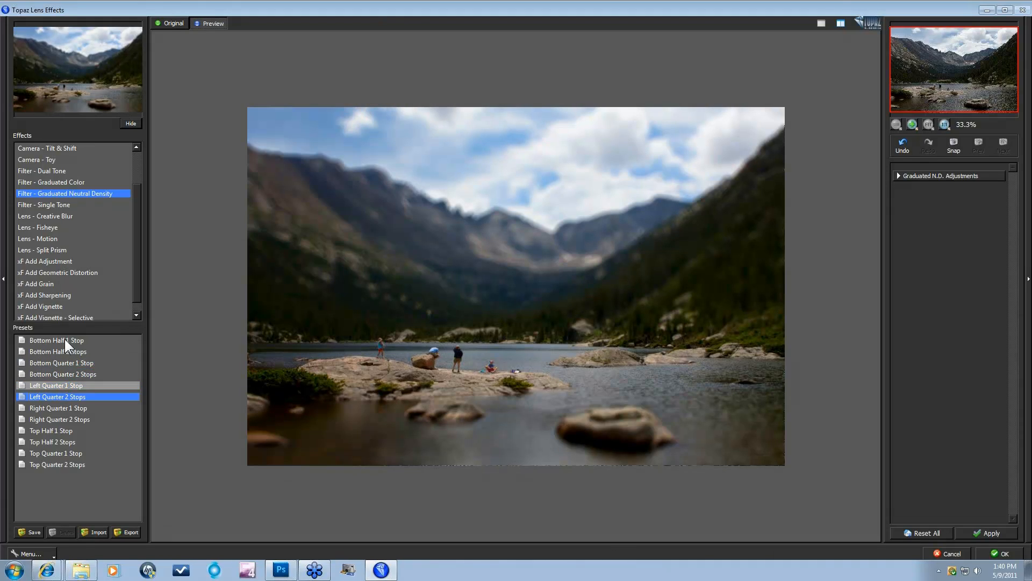
{"action": "key", "text": "Down"}
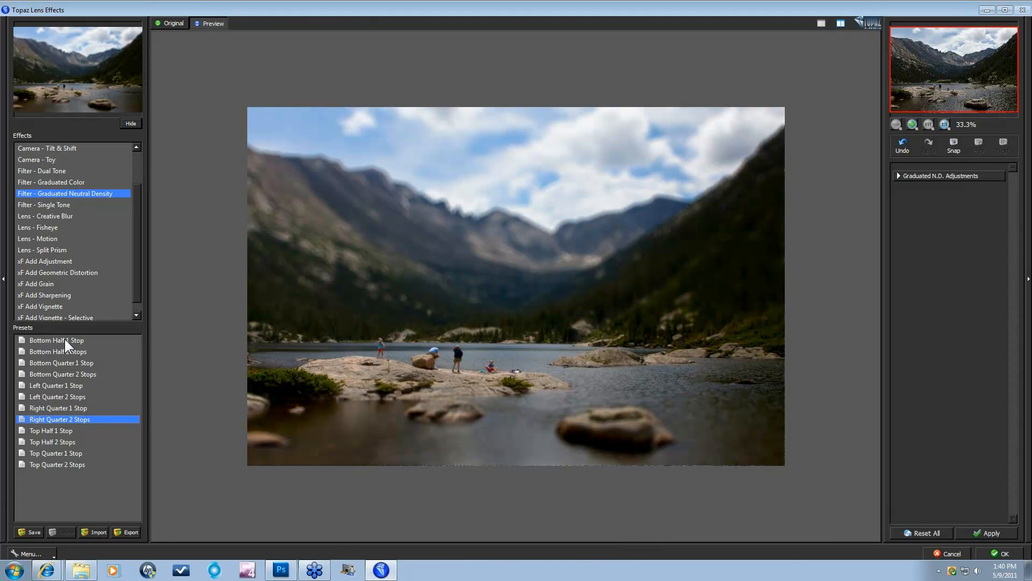
{"action": "key", "text": "Down"}
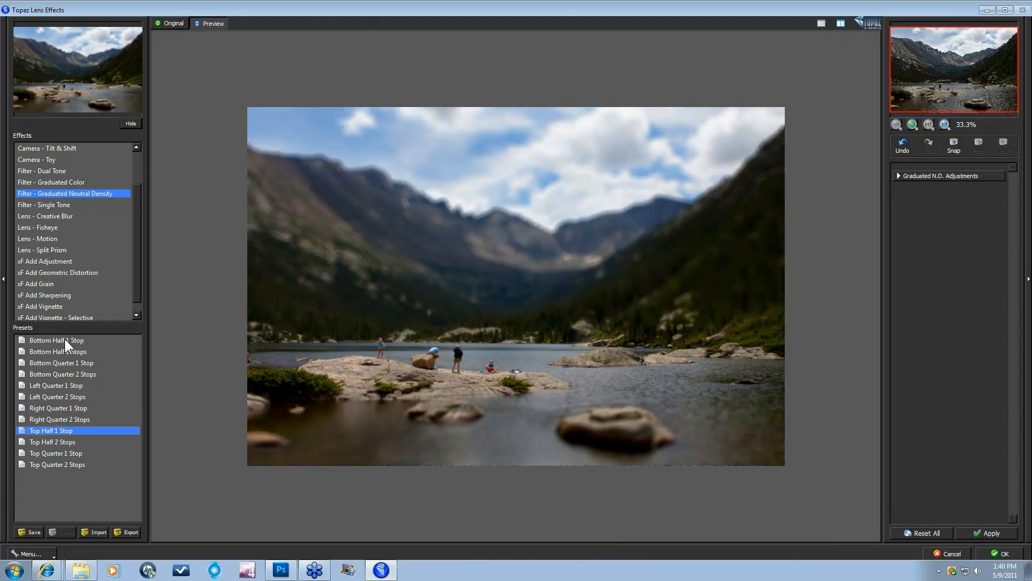
{"action": "key", "text": "Down"}
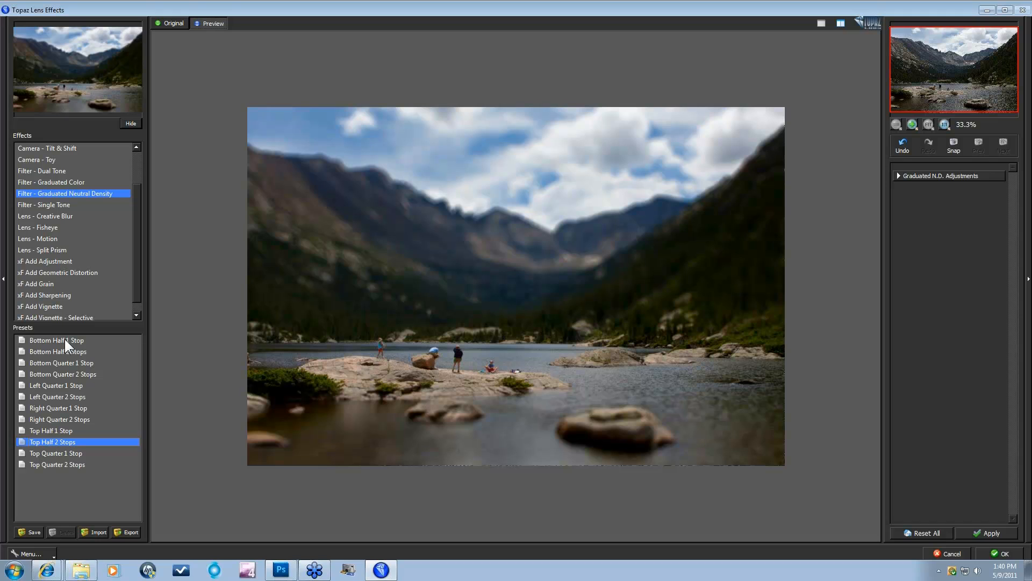
{"action": "key", "text": "Down"}
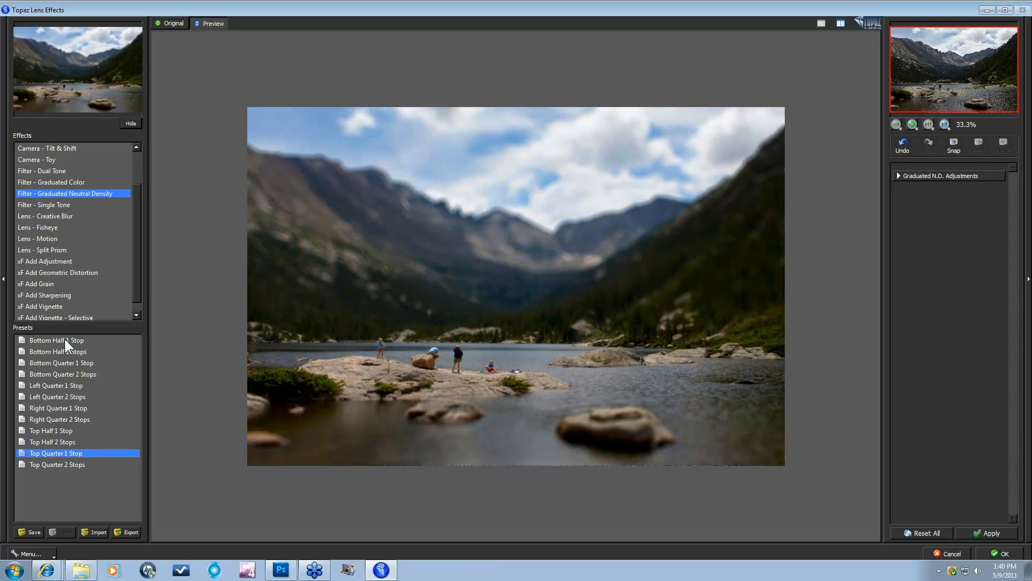
{"action": "key", "text": "Down"}
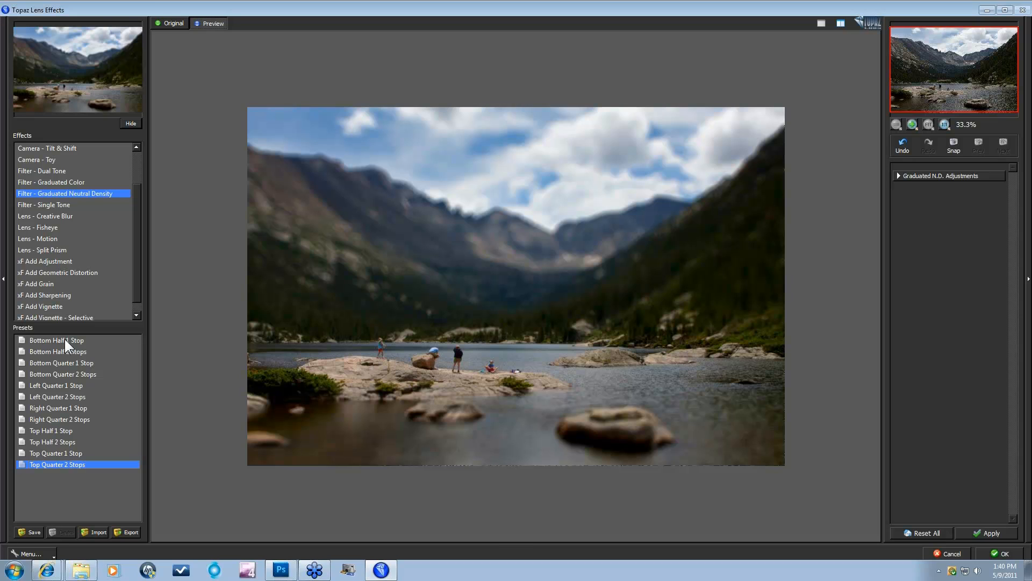
{"action": "key", "text": "space"}
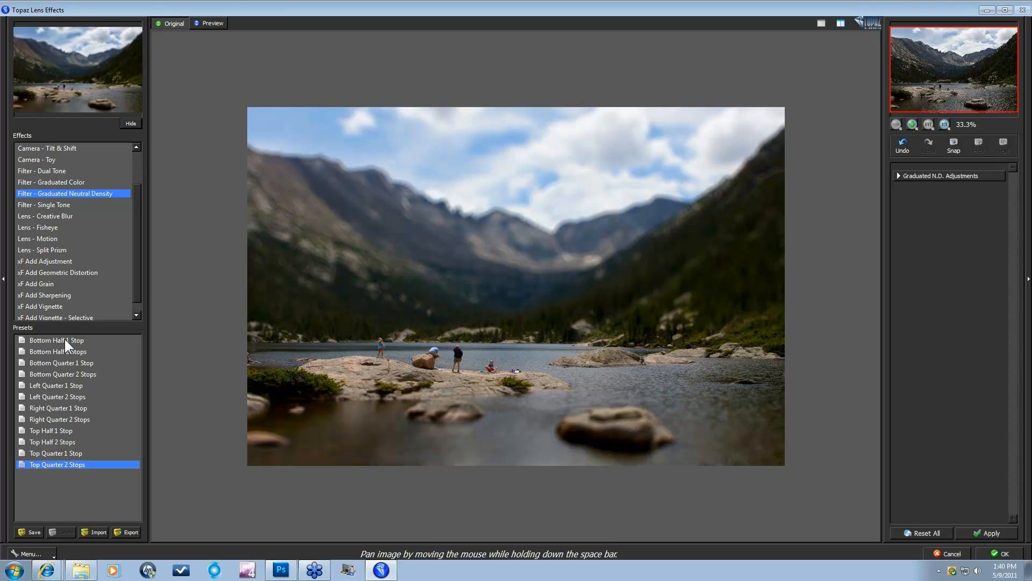
Step: Recheck the graduated ND against the original, accept it into Photoshop, and hide the filtered layer
{"action": "key", "text": "space"}
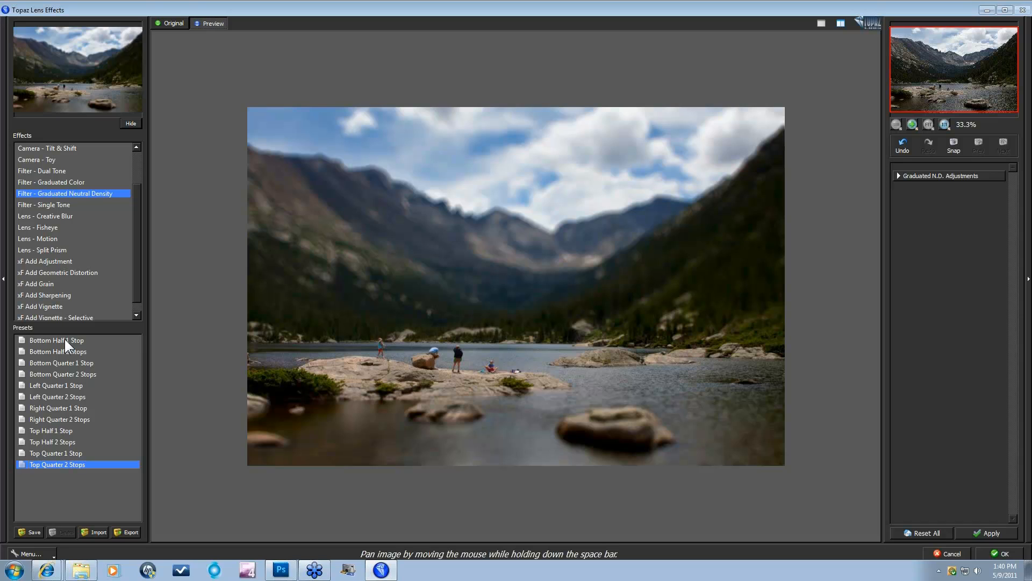
{"action": "key", "text": "space"}
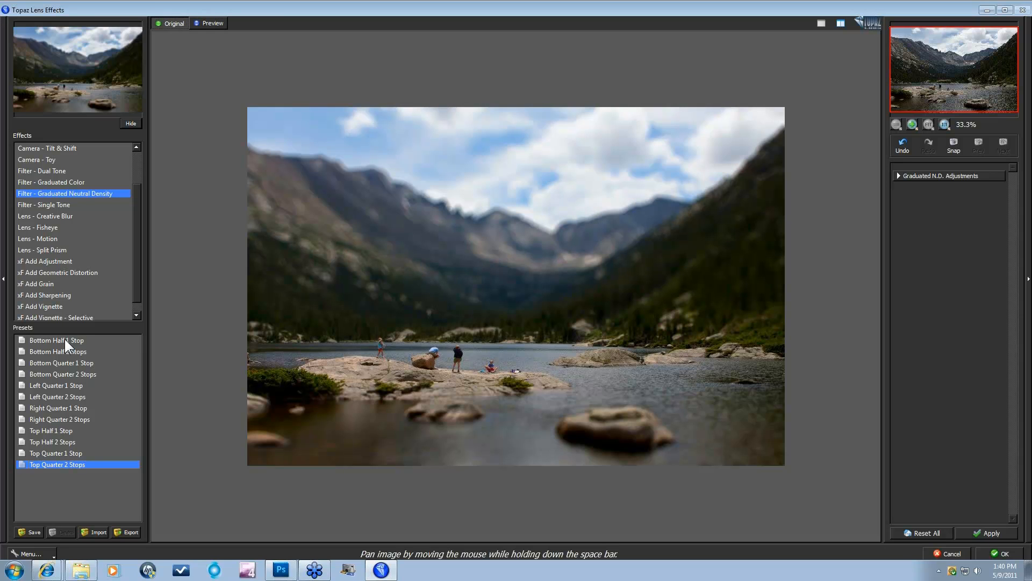
{"action": "key", "text": "space"}
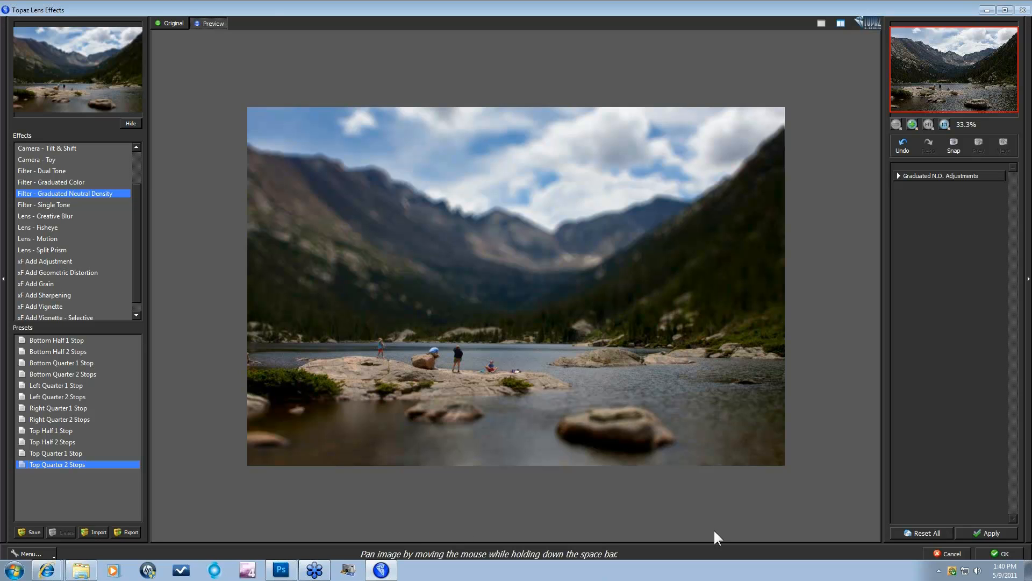
{"action": "left_click", "coordinate": [898, 176]}
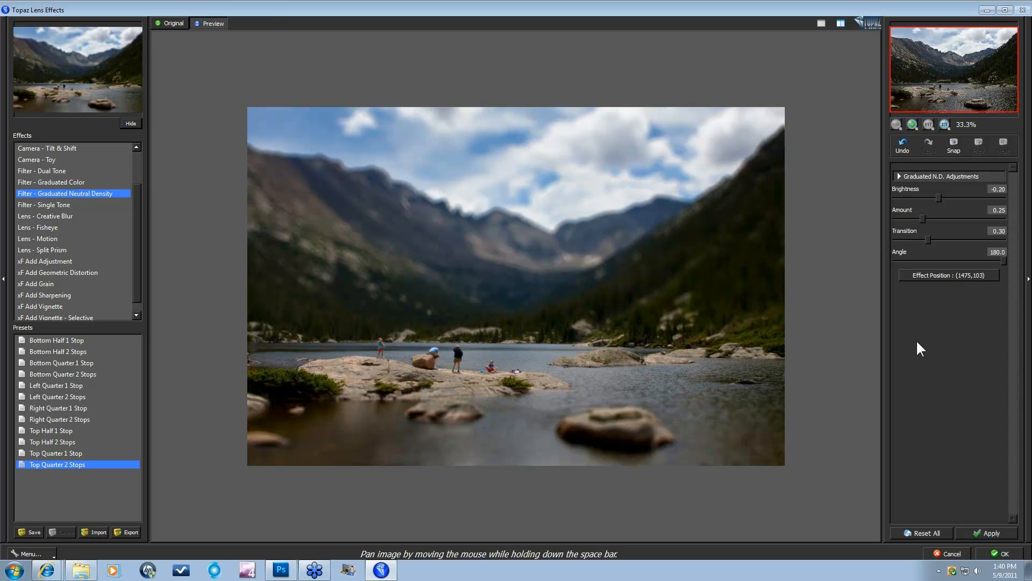
{"action": "left_click", "coordinate": [1003, 554]}
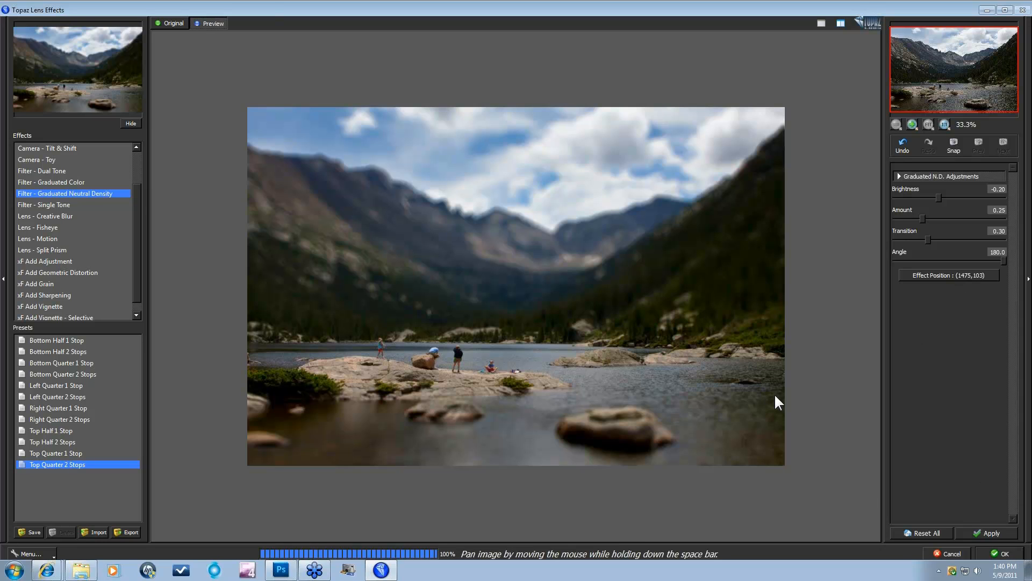
{"action": "left_click", "coordinate": [871, 252]}
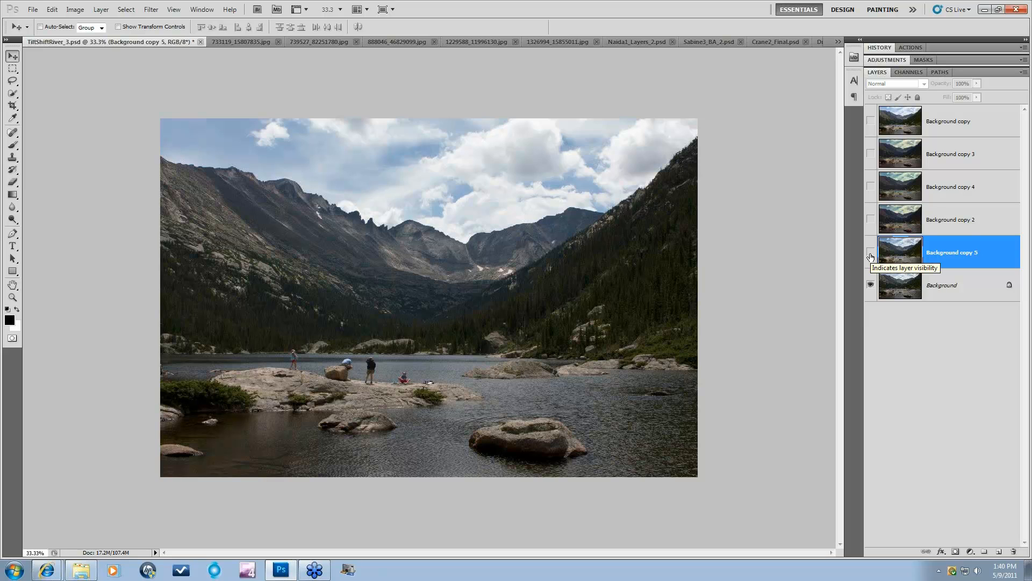
Step: Show the filtered lake layer again and compare the styled house photo with its original
{"action": "left_click", "coordinate": [870, 253]}
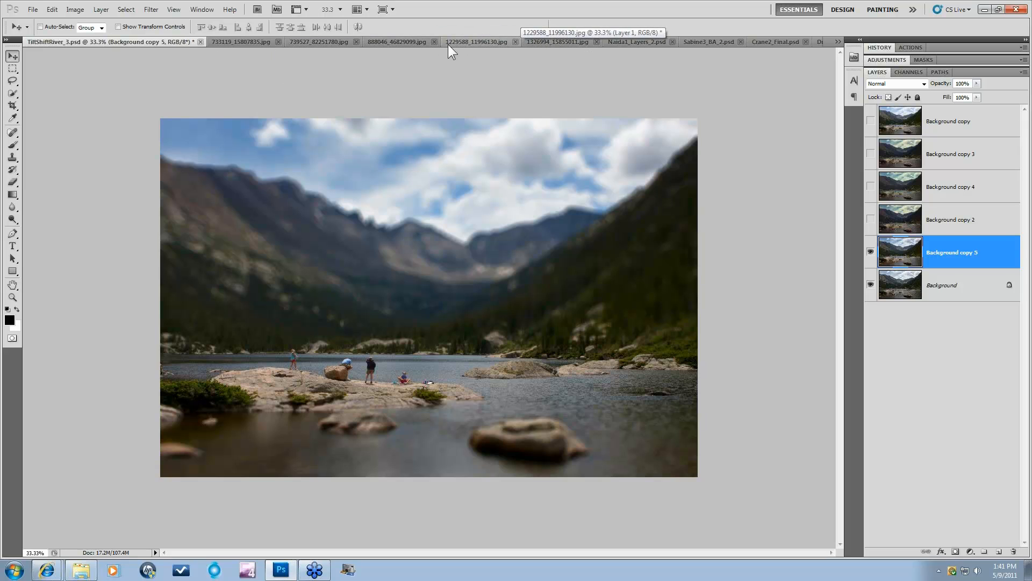
{"action": "left_click", "coordinate": [229, 41]}
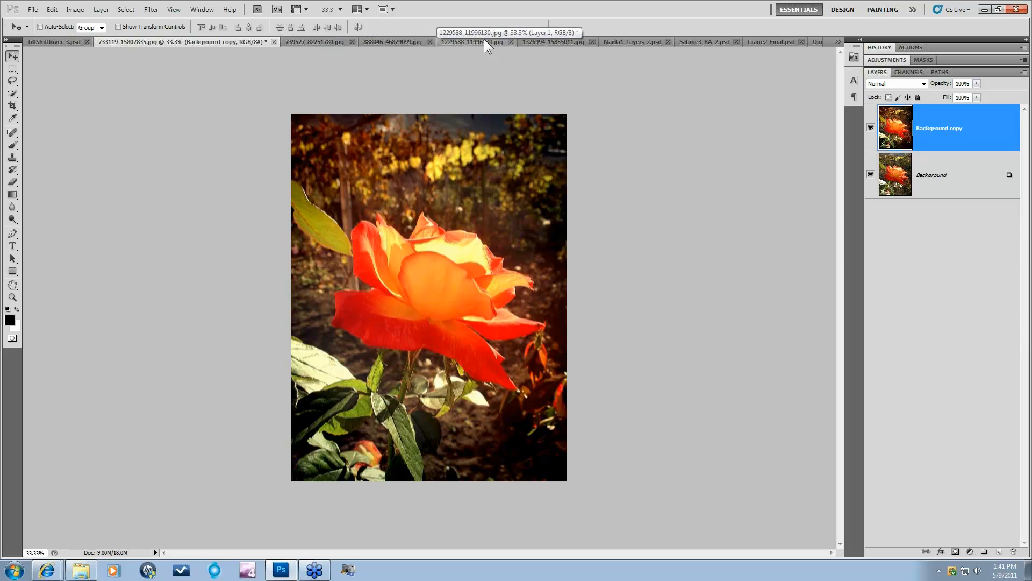
{"action": "left_click", "coordinate": [311, 40]}
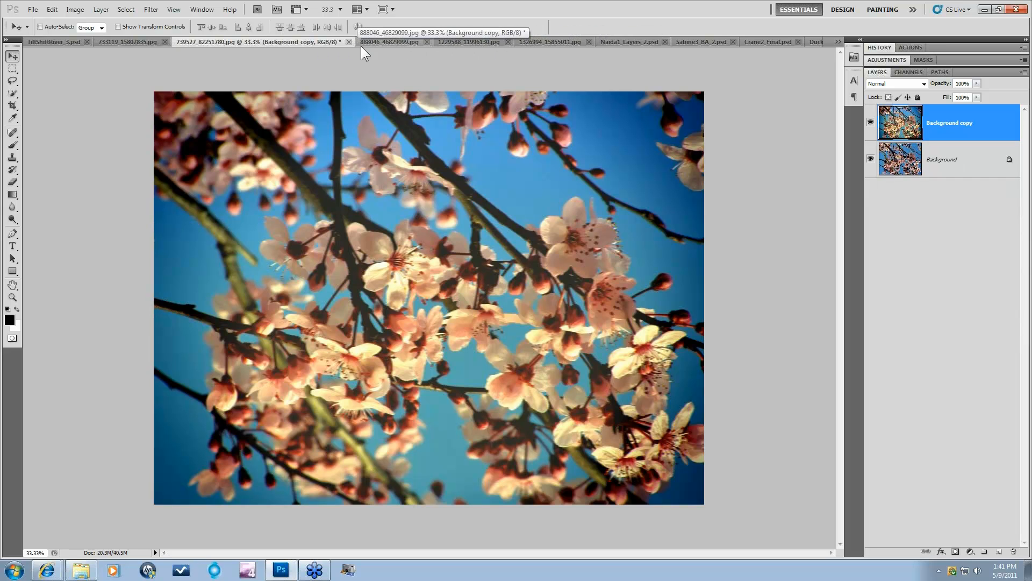
{"action": "left_click", "coordinate": [383, 41]}
{"action": "left_click", "coordinate": [473, 47]}
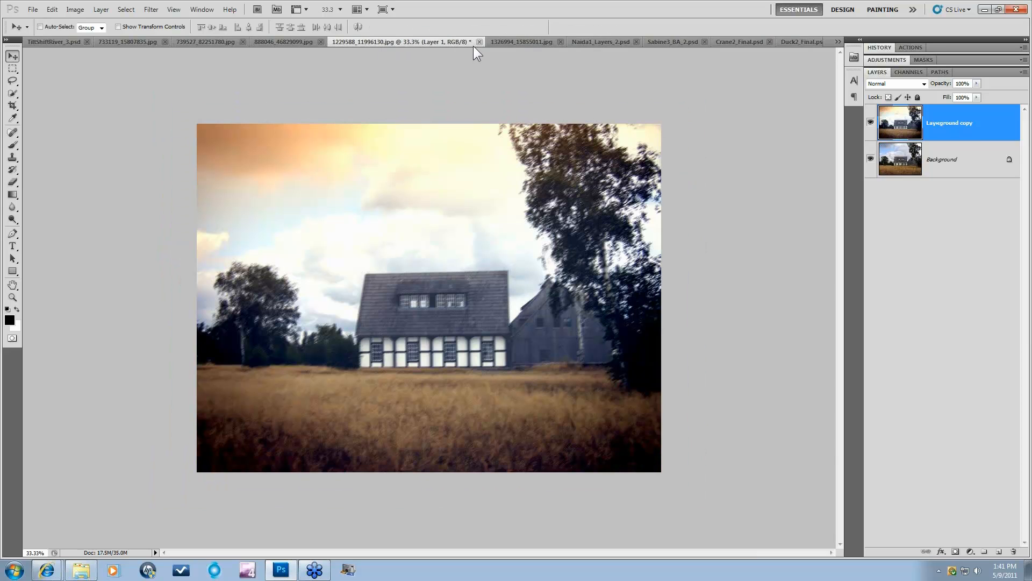
{"action": "left_click", "coordinate": [871, 128]}
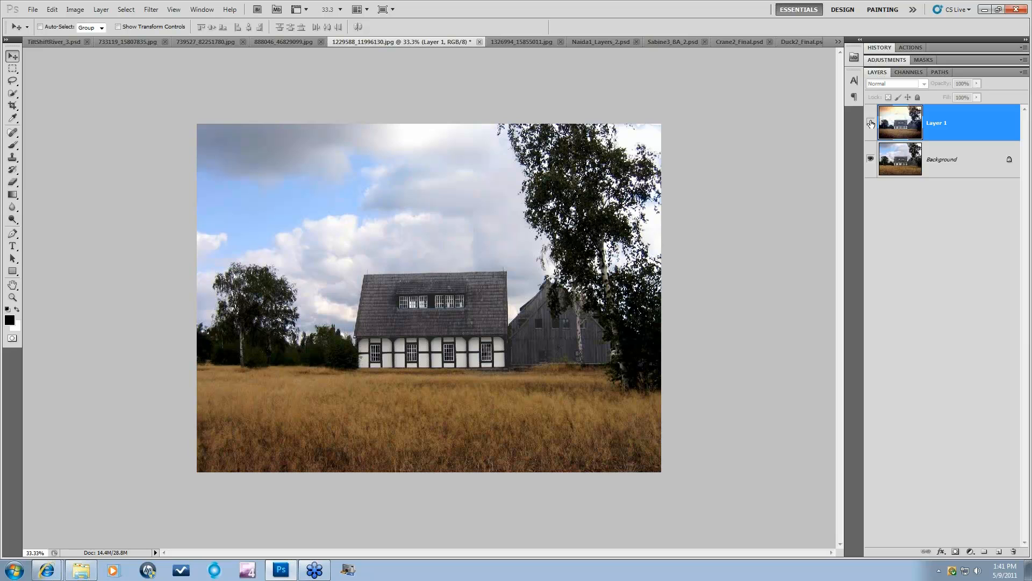
{"action": "left_click", "coordinate": [871, 124]}
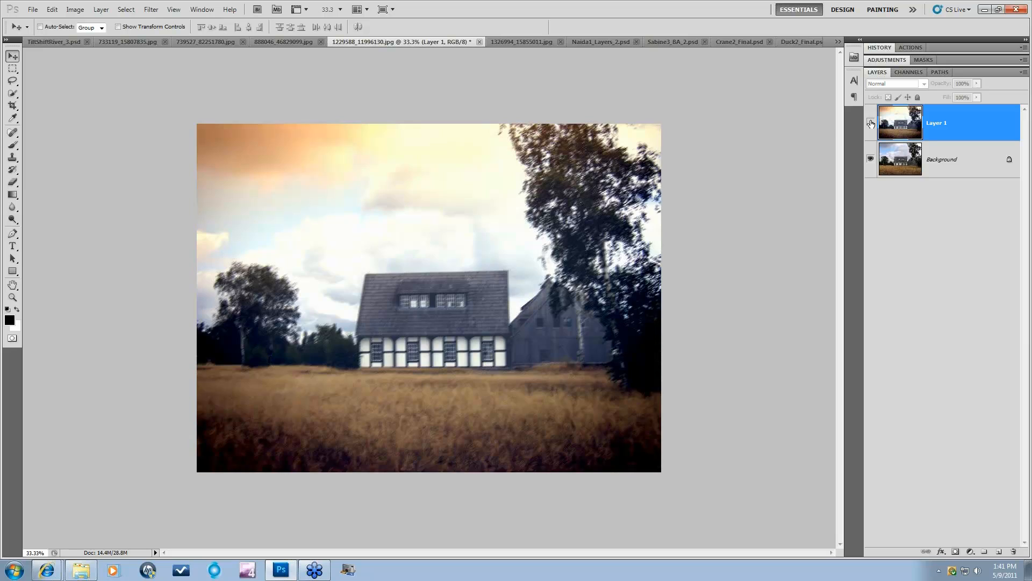
Step: Switch to the snow flowers image, hide its styled copy and select the Background layer
{"action": "left_click", "coordinate": [269, 43]}
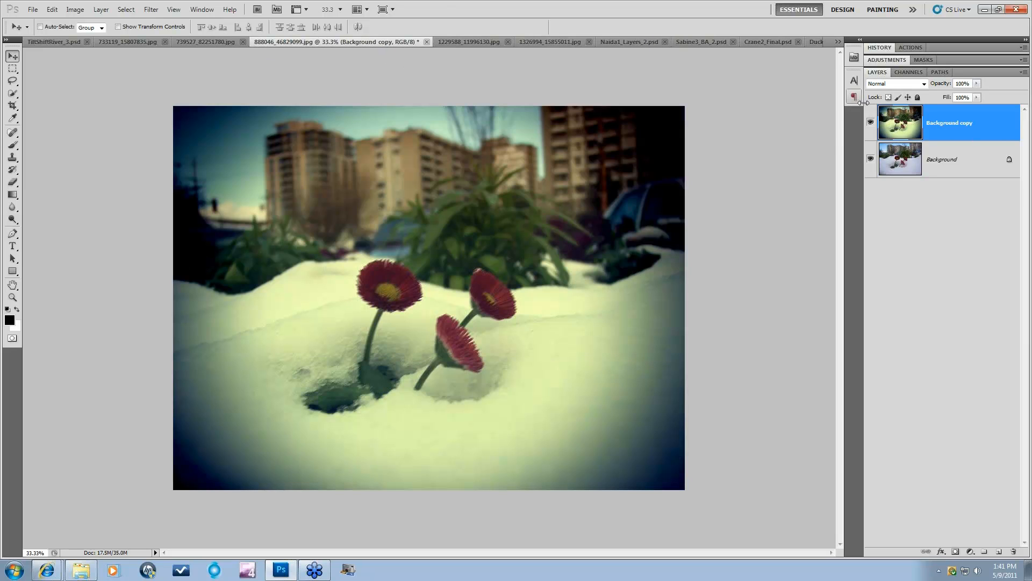
{"action": "left_click", "coordinate": [871, 127]}
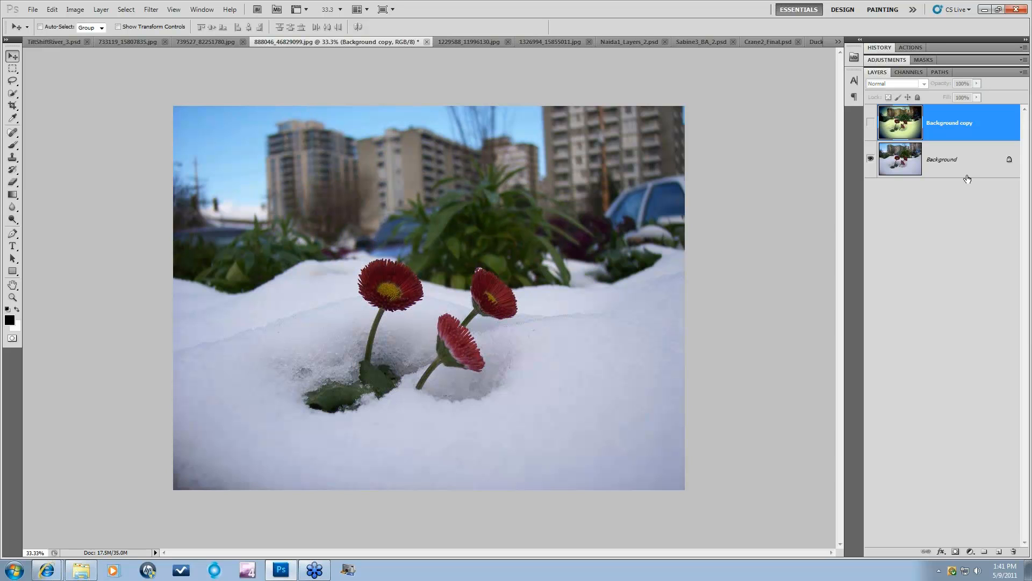
{"action": "left_click", "coordinate": [953, 160]}
Step: Duplicate the Background layer and launch Topaz Lens Effects on the new copy
{"action": "left_click_drag", "start_coordinate": [954, 160], "coordinate": [999, 553]}
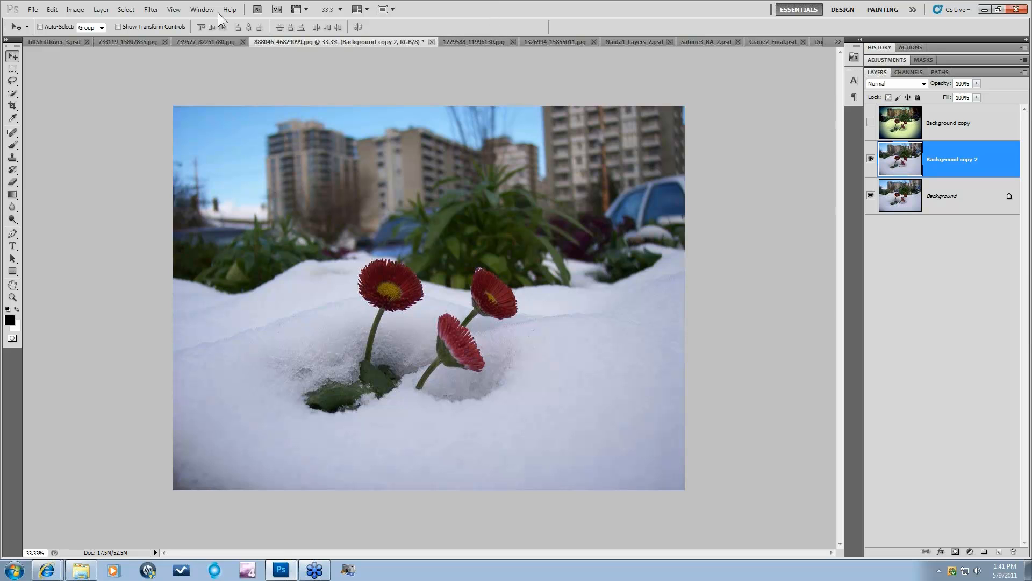
{"action": "left_click", "coordinate": [151, 10]}
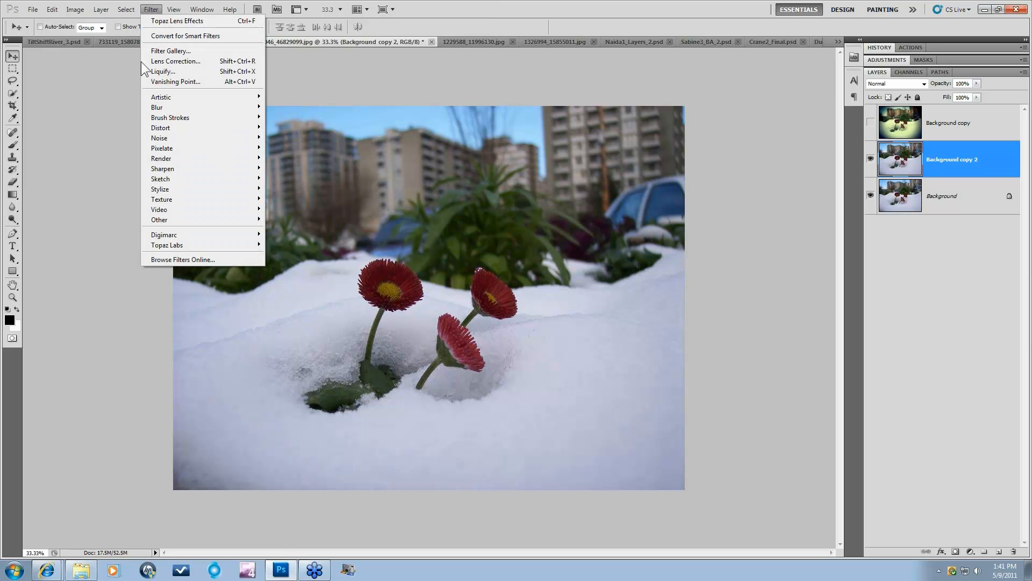
{"action": "mouse_move", "coordinate": [229, 246]}
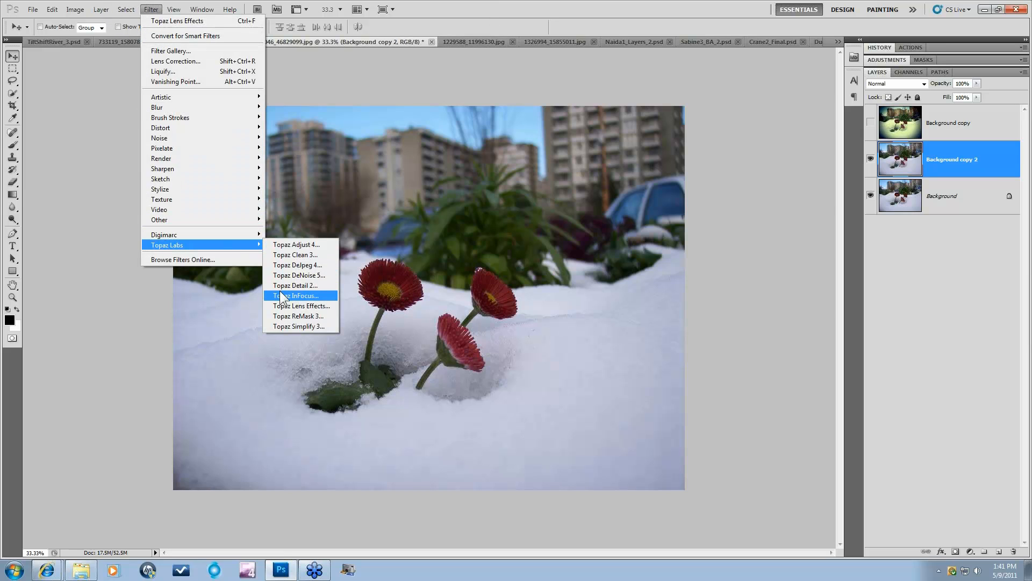
{"action": "left_click", "coordinate": [288, 305]}
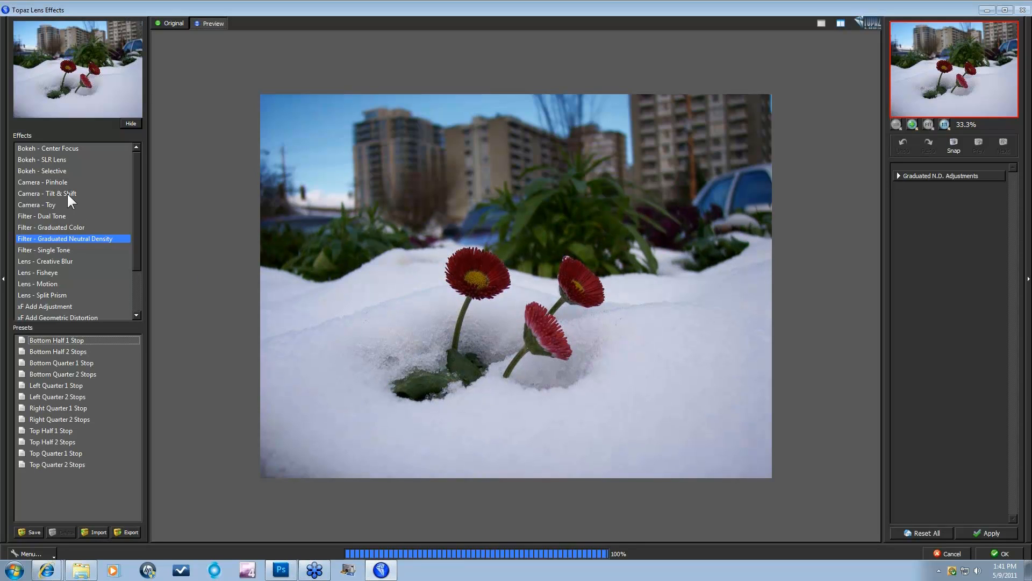
Step: Switch to Camera - Toy and preview its presets from Awesomeness I to Yellow Green Low Contrast
{"action": "left_click", "coordinate": [34, 204]}
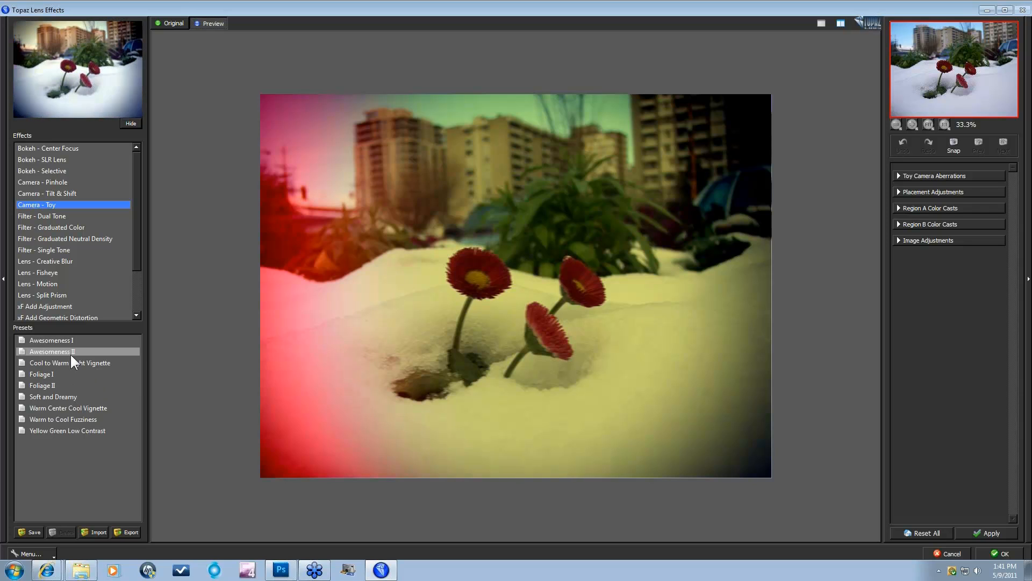
{"action": "left_click", "coordinate": [64, 340]}
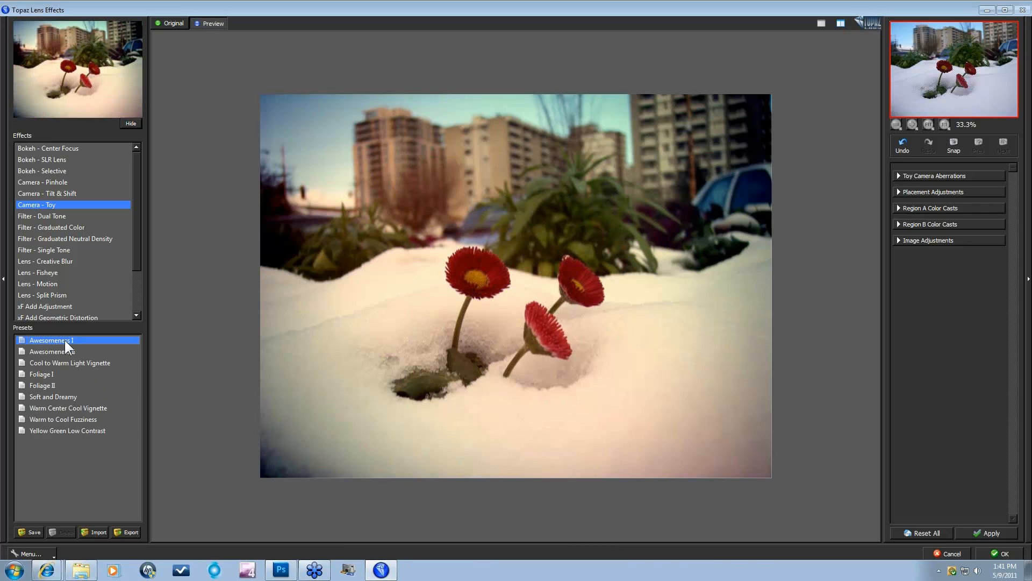
{"action": "key", "text": "Down"}
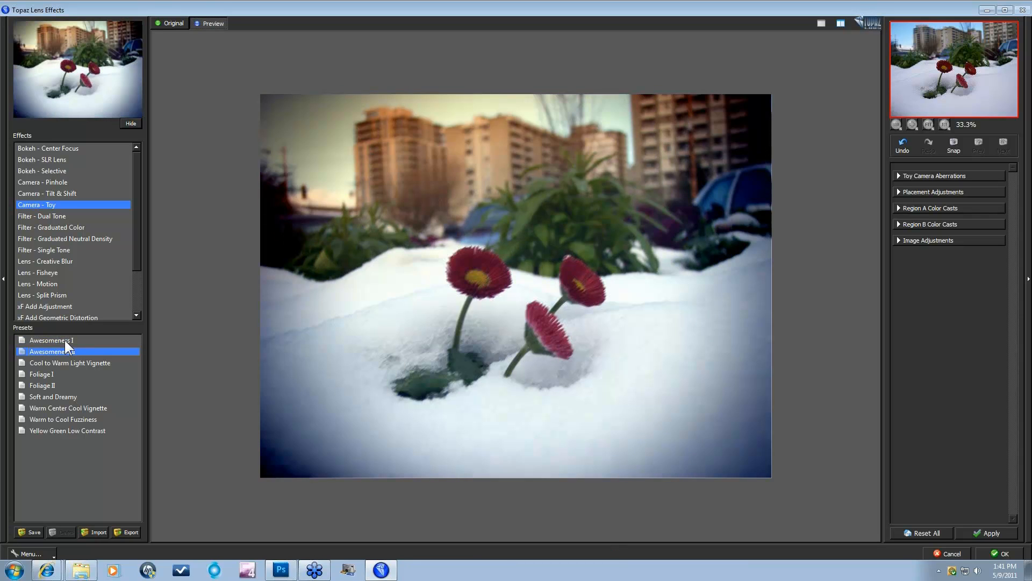
{"action": "key", "text": "Down"}
{"action": "key", "text": "Down"}
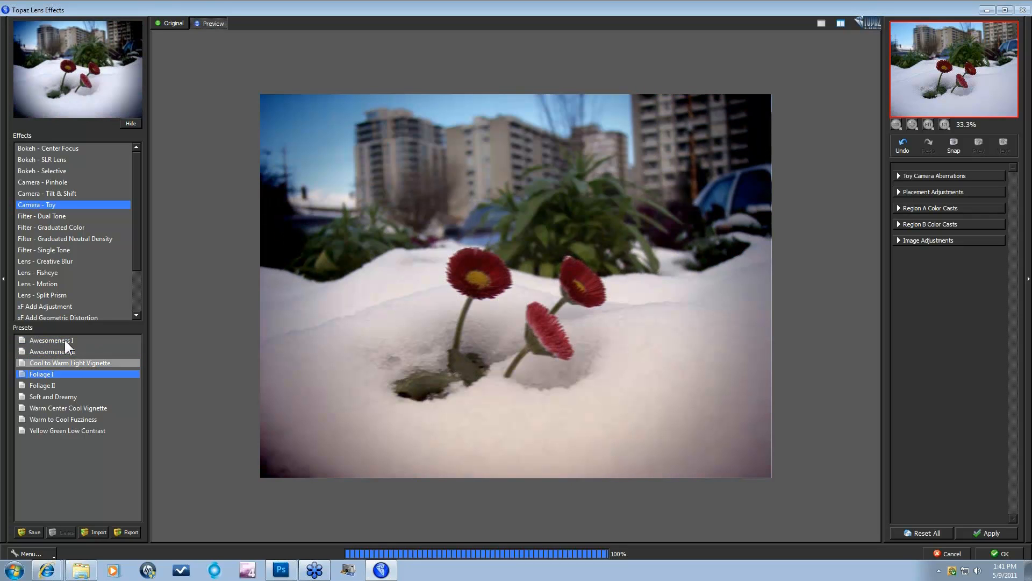
{"action": "key", "text": "Down"}
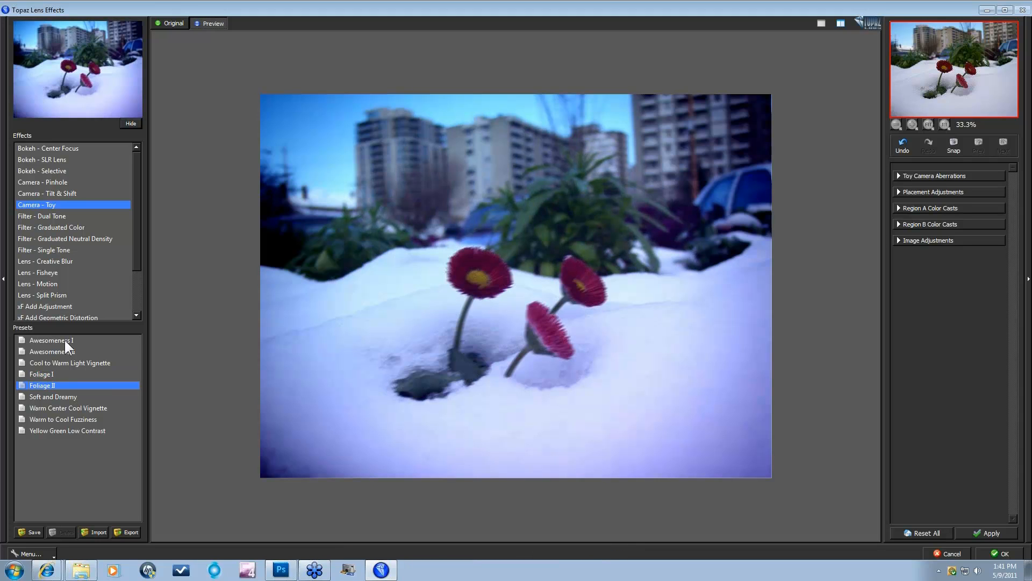
{"action": "key", "text": "Down"}
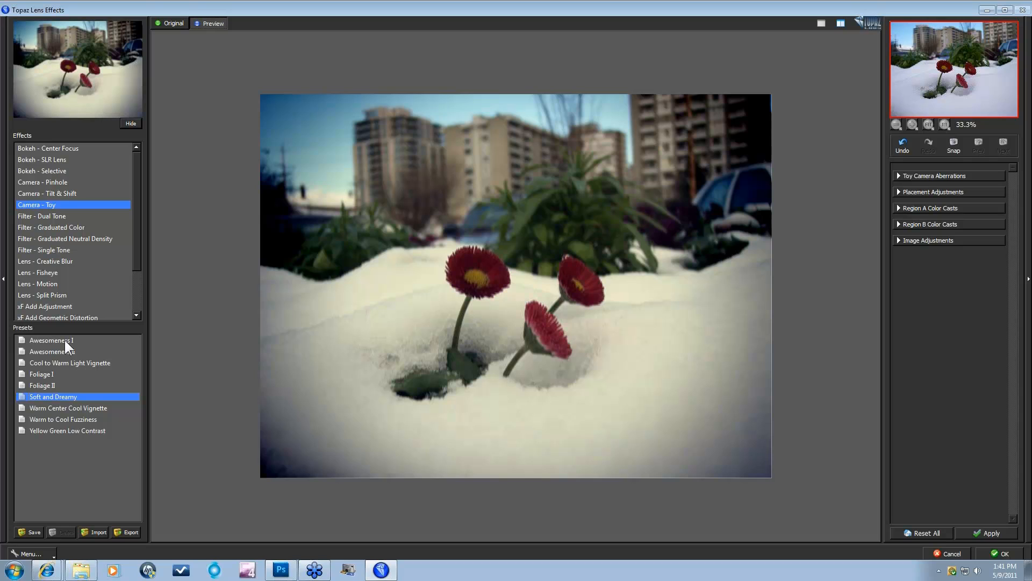
{"action": "key", "text": "Down"}
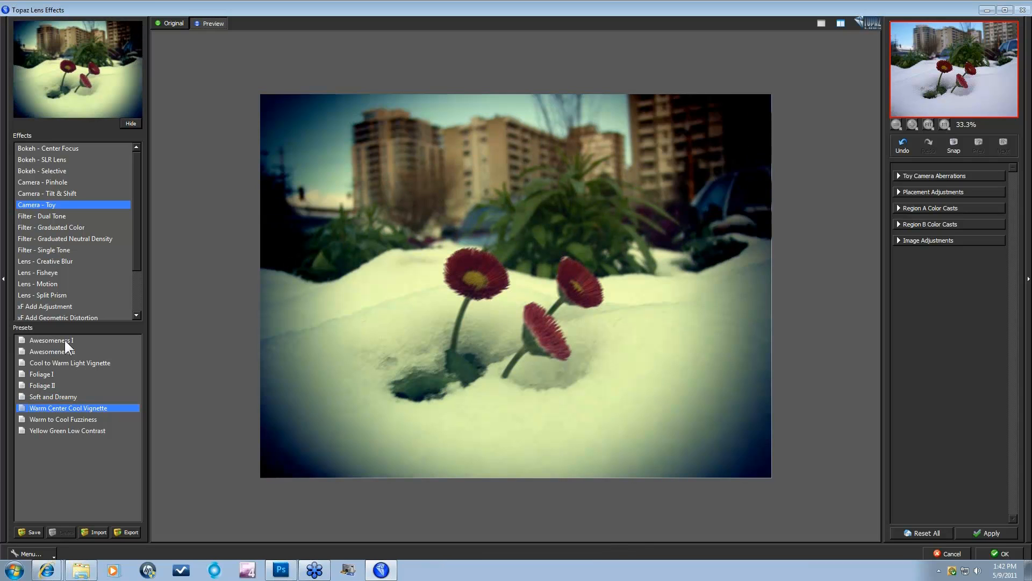
{"action": "key", "text": "Down"}
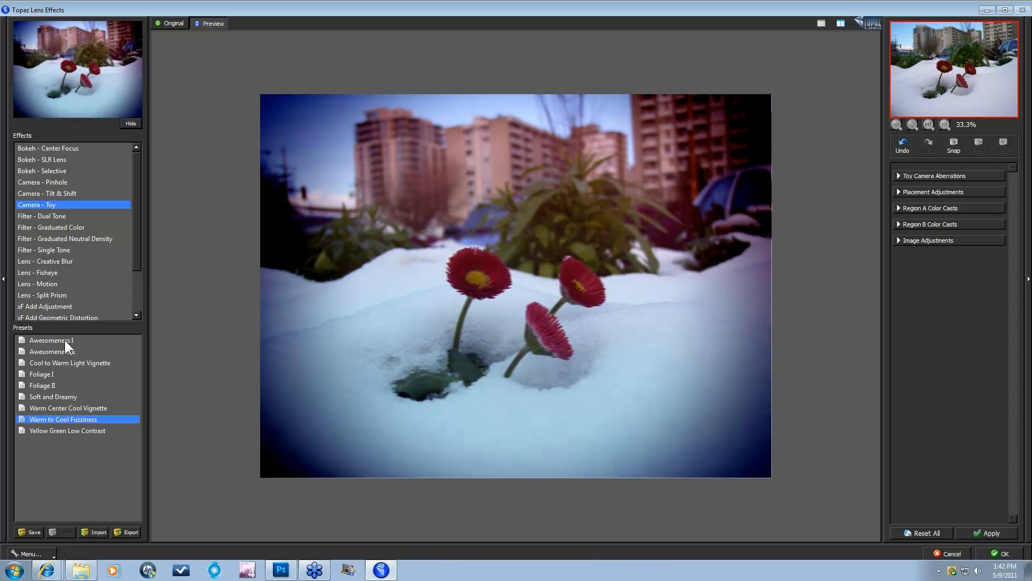
{"action": "key", "text": "Down"}
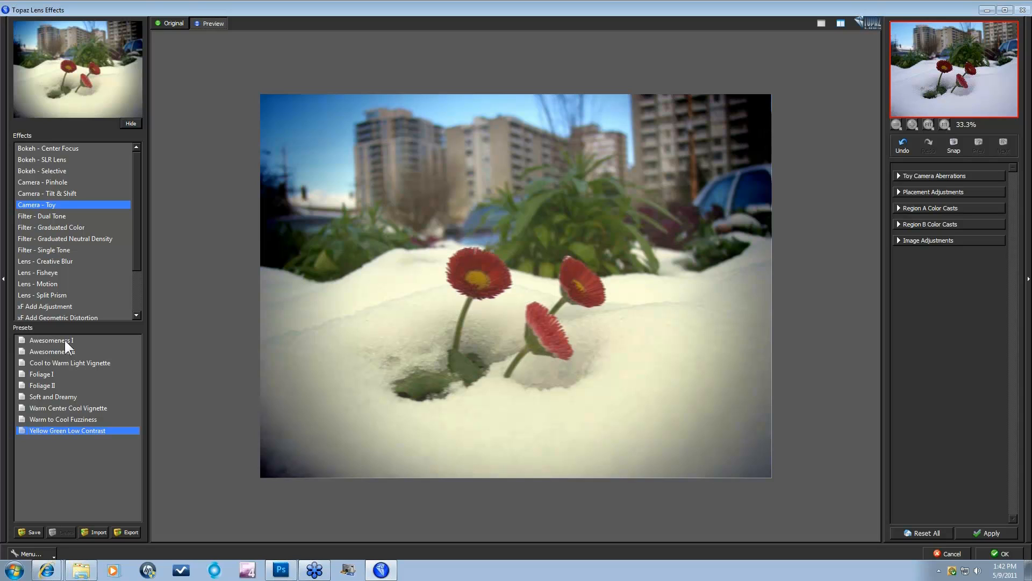
Step: Step back through the Toy presets and settle on Warm Center Cool Vignette
{"action": "key", "text": "Up"}
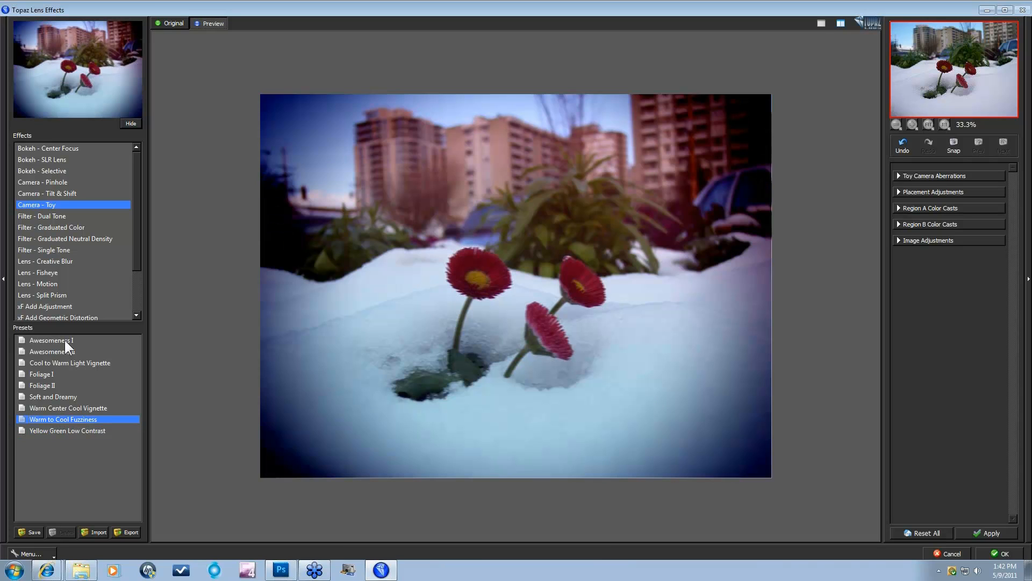
{"action": "key", "text": "Up"}
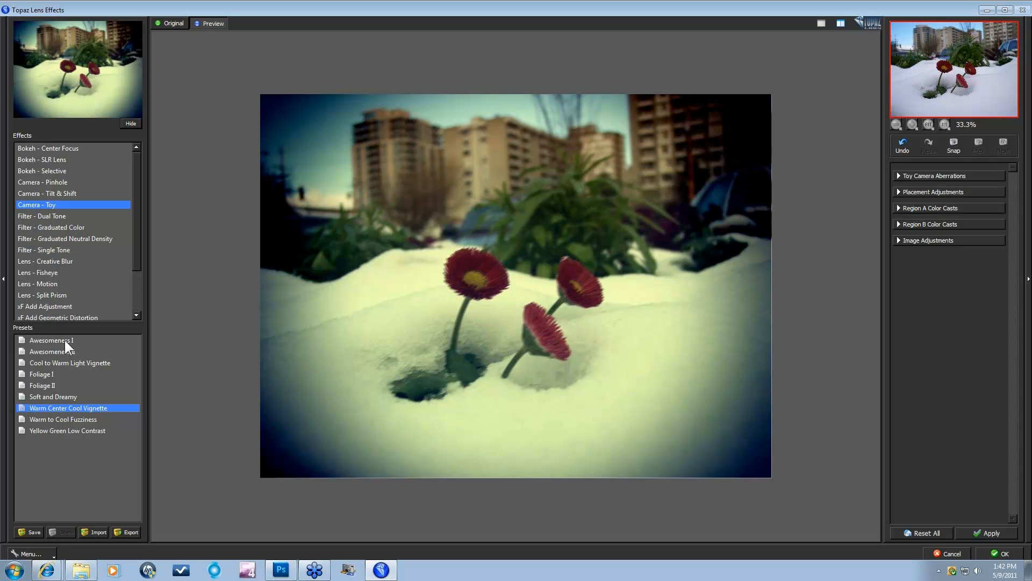
{"action": "key", "text": "Up"}
{"action": "key", "text": "Up"}
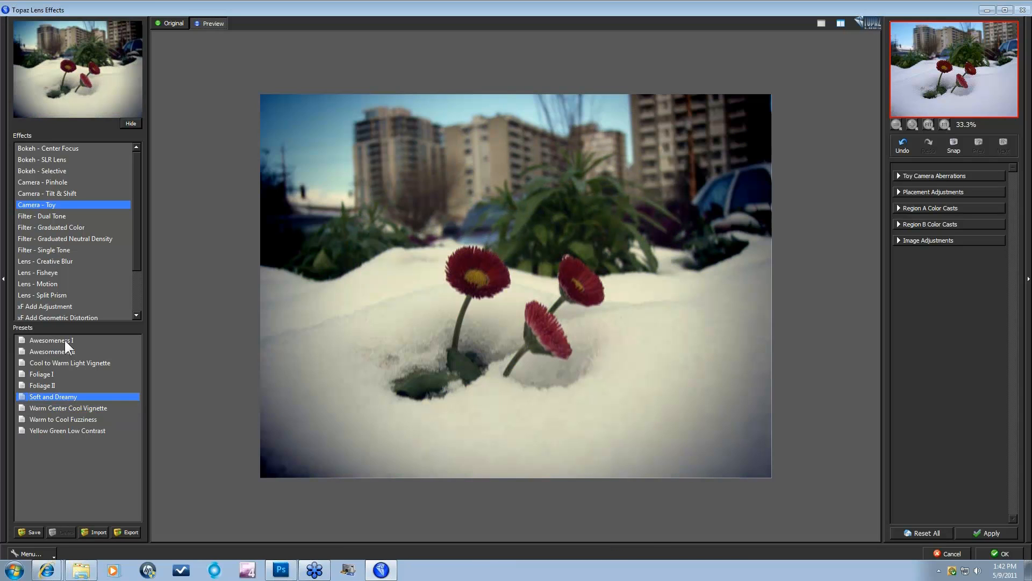
{"action": "key", "text": "Up"}
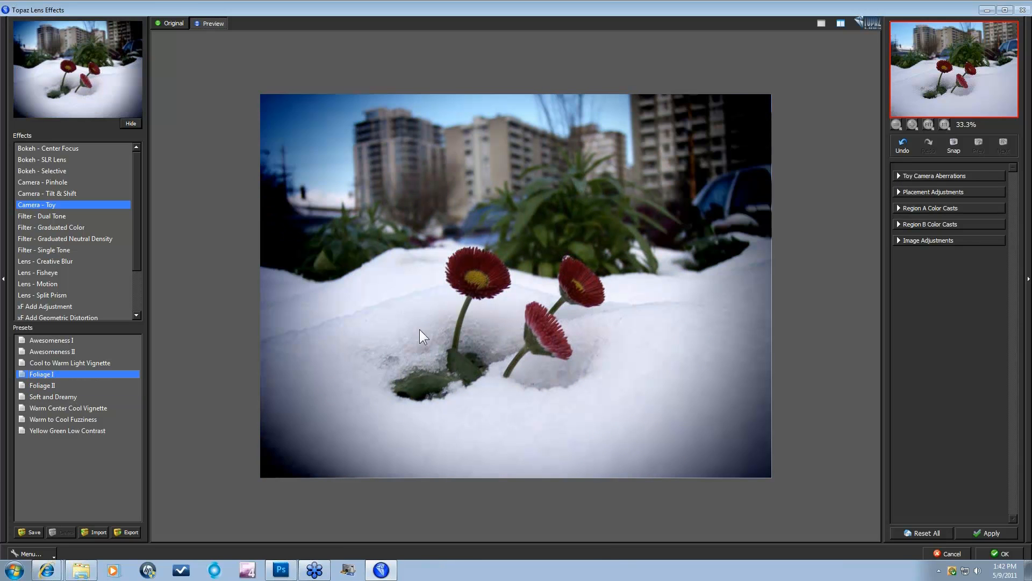
{"action": "left_click", "coordinate": [57, 352]}
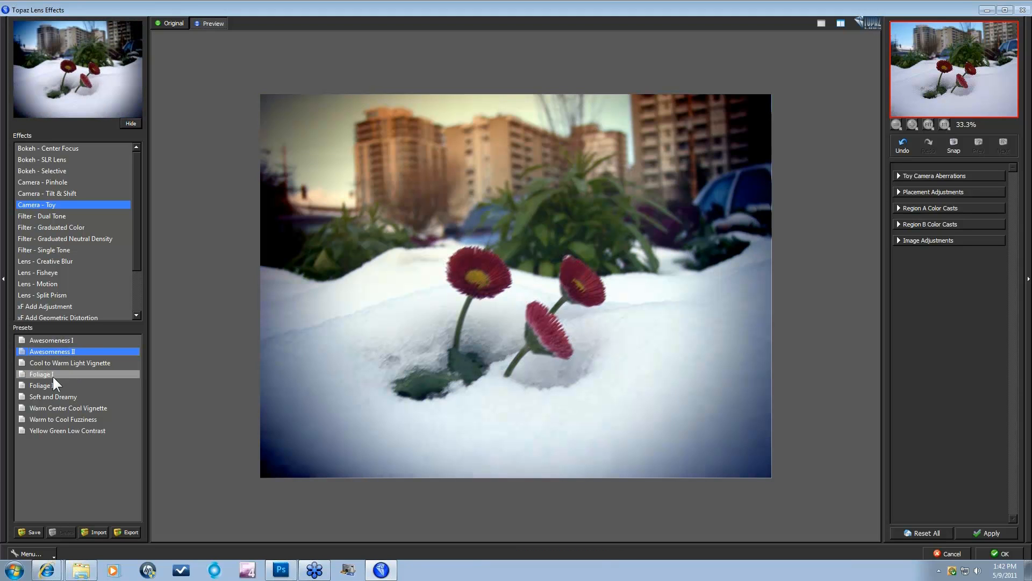
{"action": "left_click", "coordinate": [50, 406]}
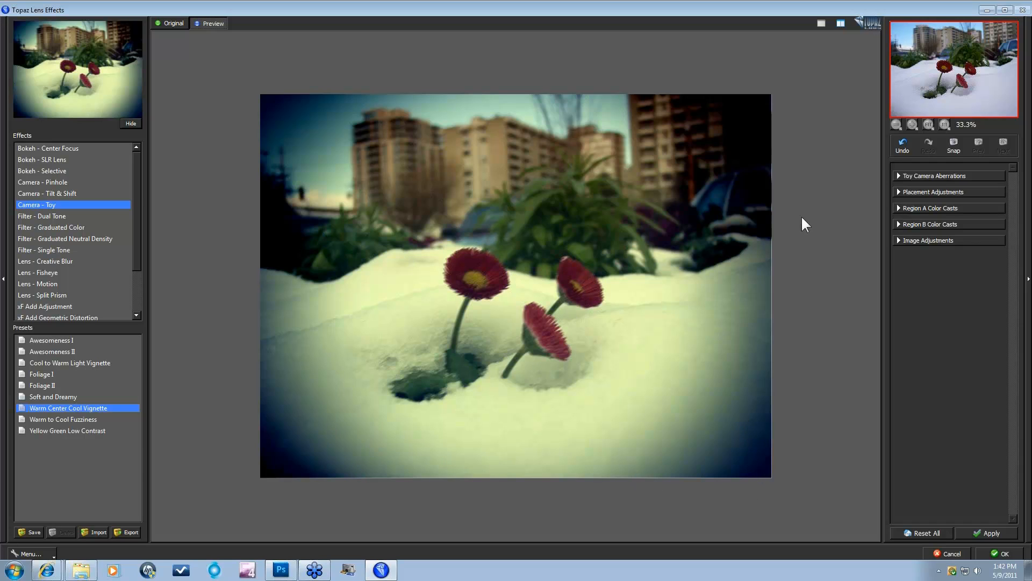
Step: In Toy Camera Aberrations, lighten the vignette slightly and add camera shake blur with a changed direction
{"action": "left_click", "coordinate": [897, 176]}
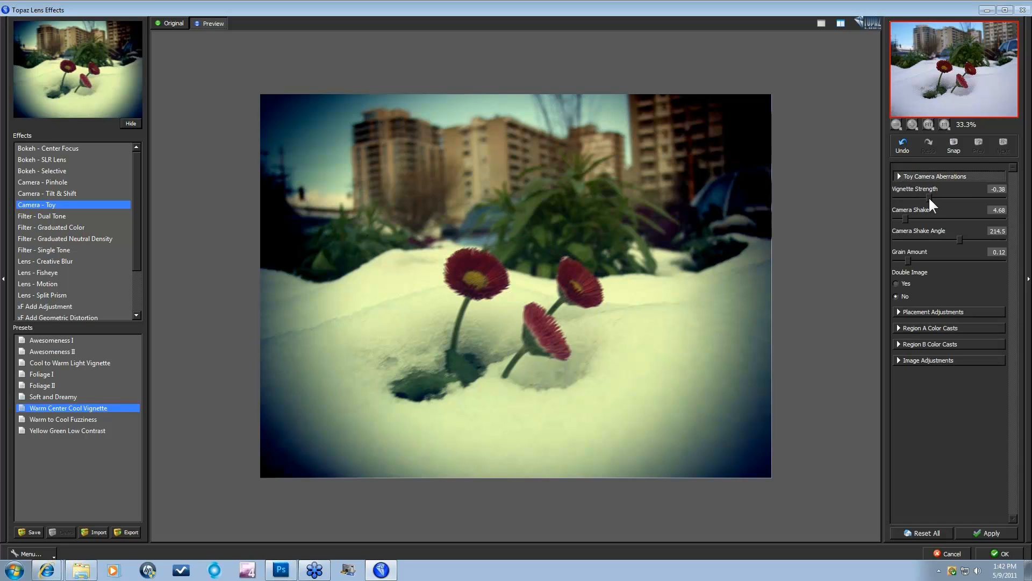
{"action": "left_click_drag", "start_coordinate": [941, 194], "coordinate": [941, 194]}
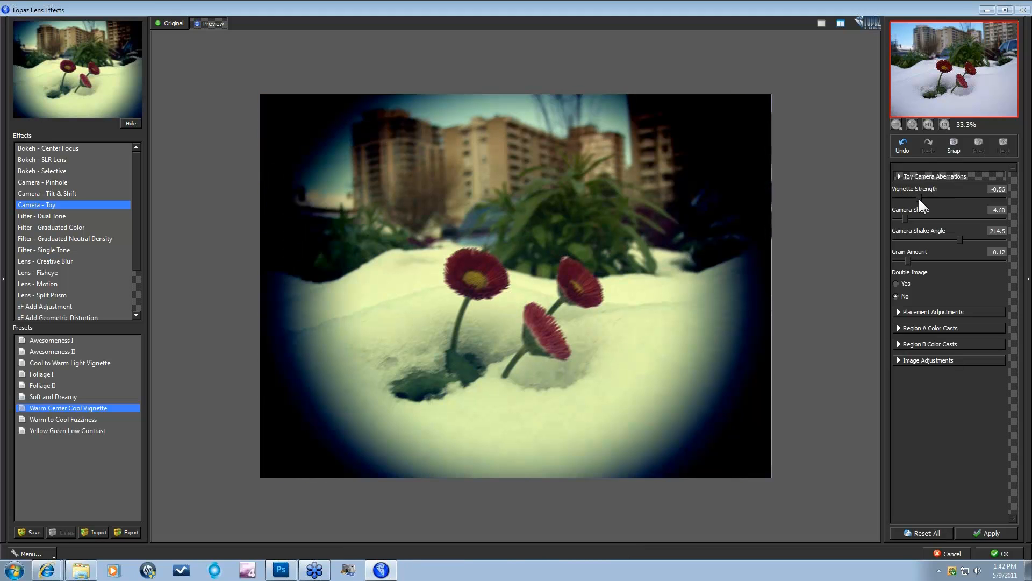
{"action": "left_click_drag", "start_coordinate": [919, 197], "coordinate": [928, 197]}
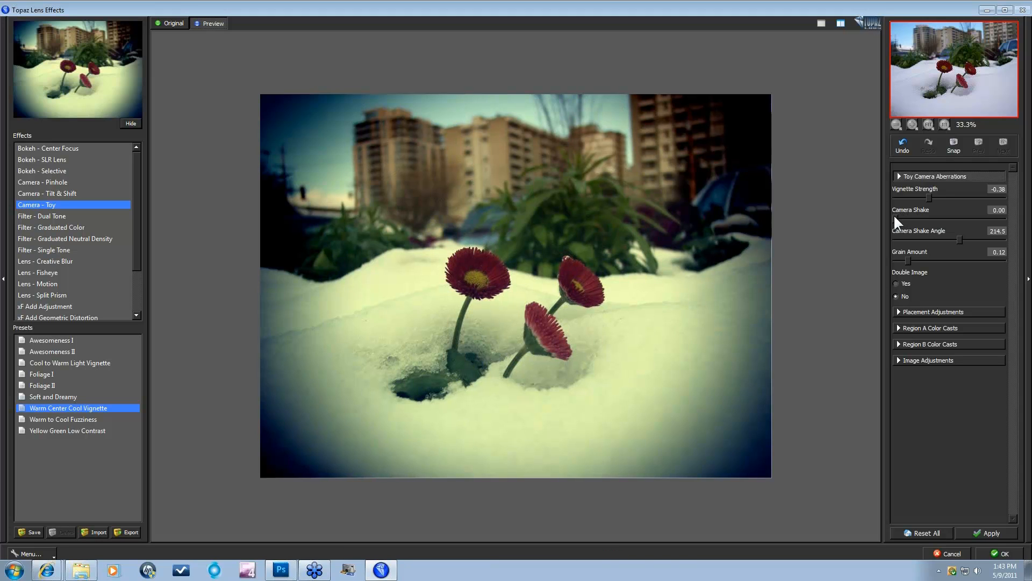
{"action": "mouse_move", "coordinate": [895, 217]}
{"action": "left_mouse_down"}
{"action": "mouse_move", "coordinate": [921, 216]}
{"action": "mouse_move", "coordinate": [905, 216]}
{"action": "left_mouse_up"}
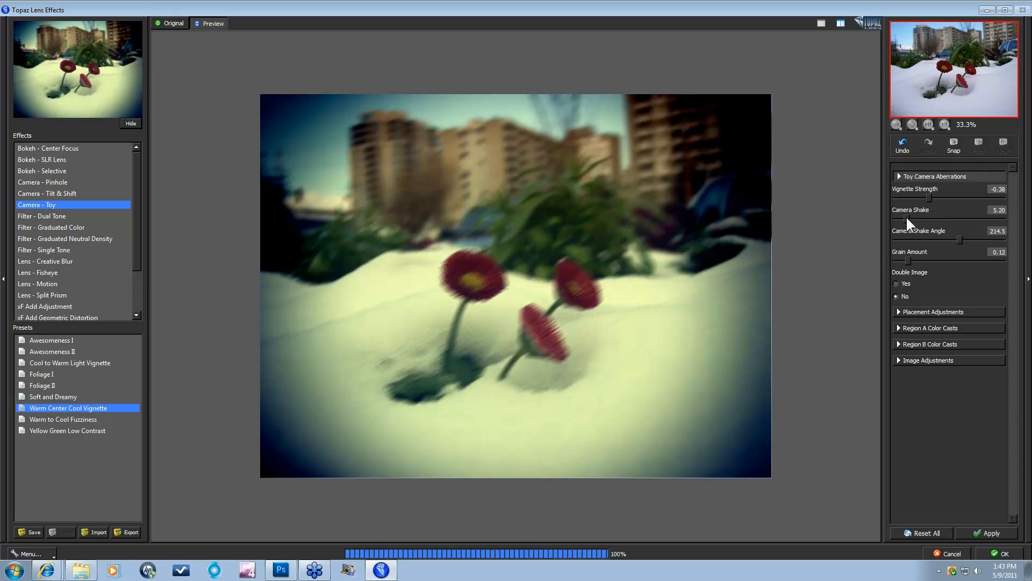
{"action": "left_click_drag", "start_coordinate": [960, 237], "coordinate": [926, 237]}
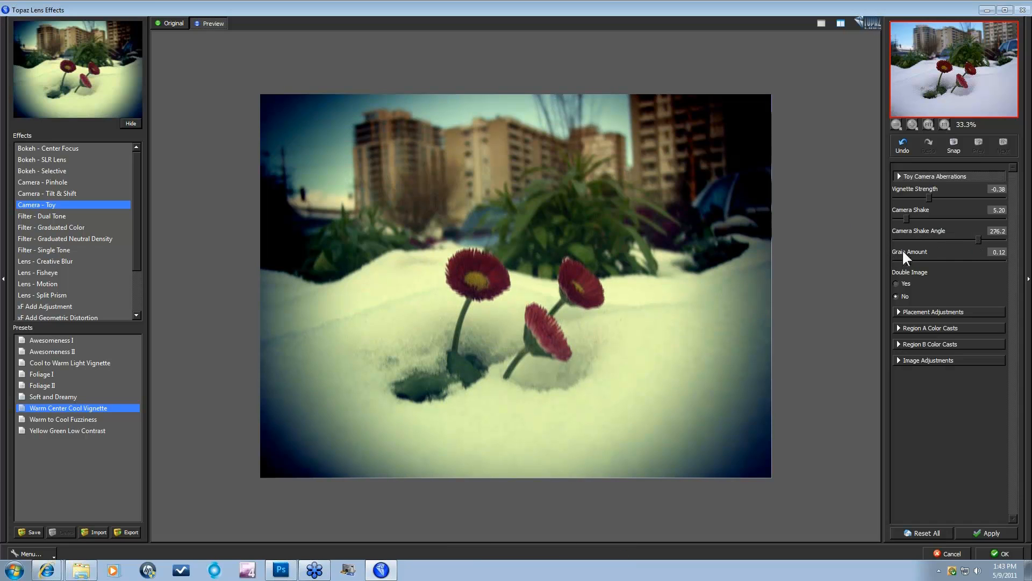
Step: Try Double Image on, set it back to No, and expand Placement Adjustments
{"action": "left_click", "coordinate": [895, 282]}
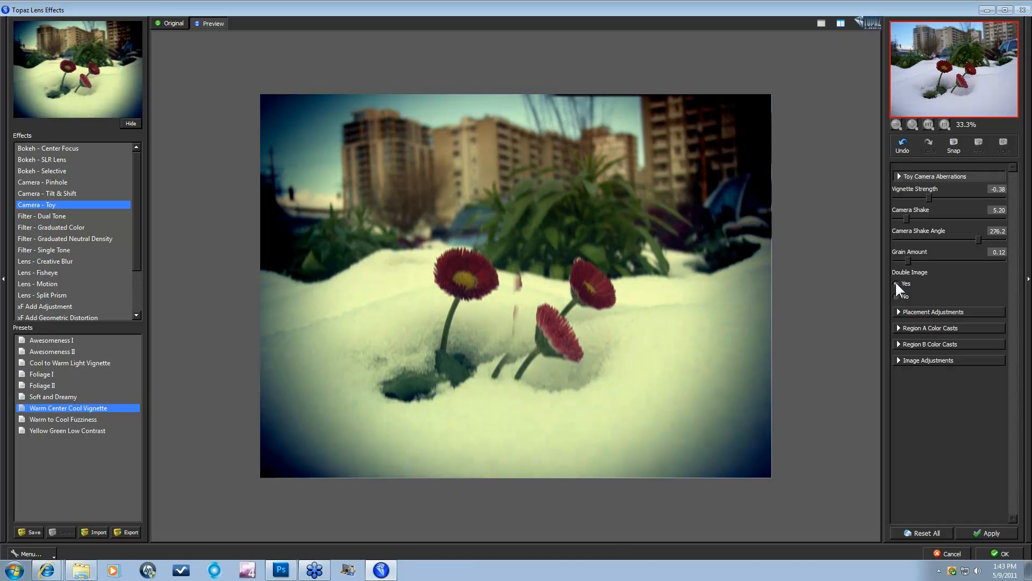
{"action": "left_click", "coordinate": [896, 296]}
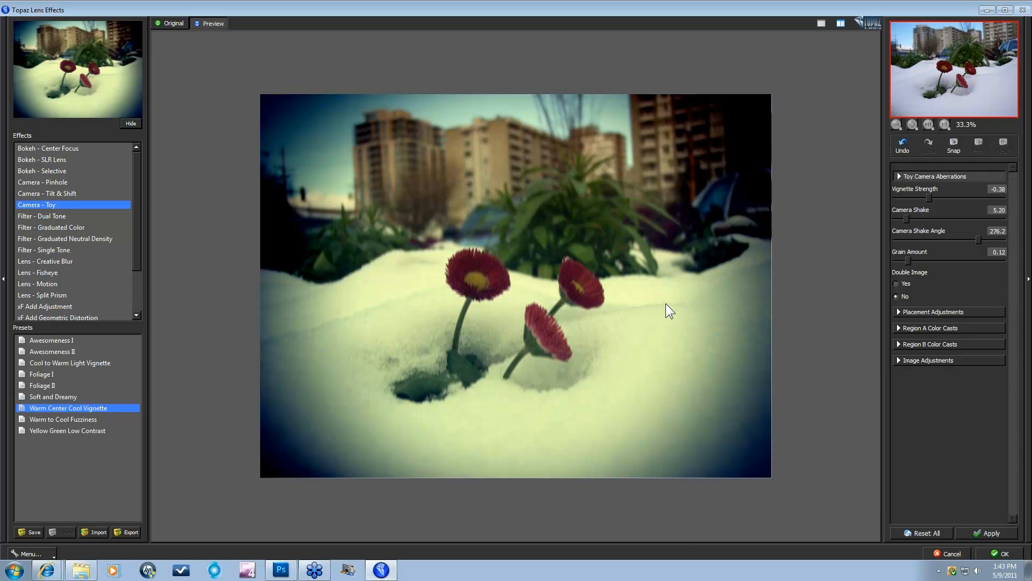
{"action": "left_click", "coordinate": [897, 311]}
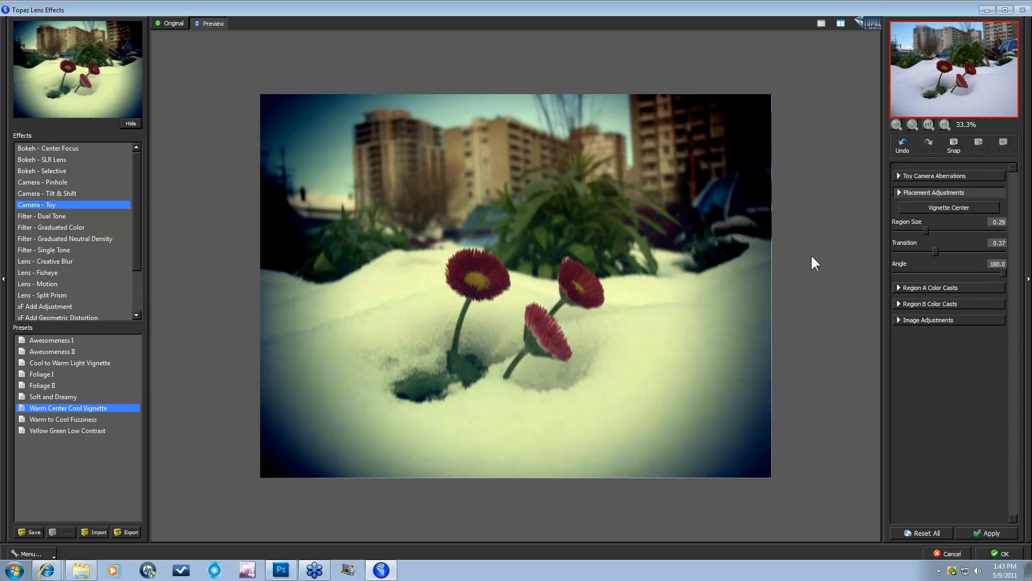
Step: Place the vignette centre in the snow right of the flowers, then expand Region A Color Casts
{"action": "left_click", "coordinate": [931, 210]}
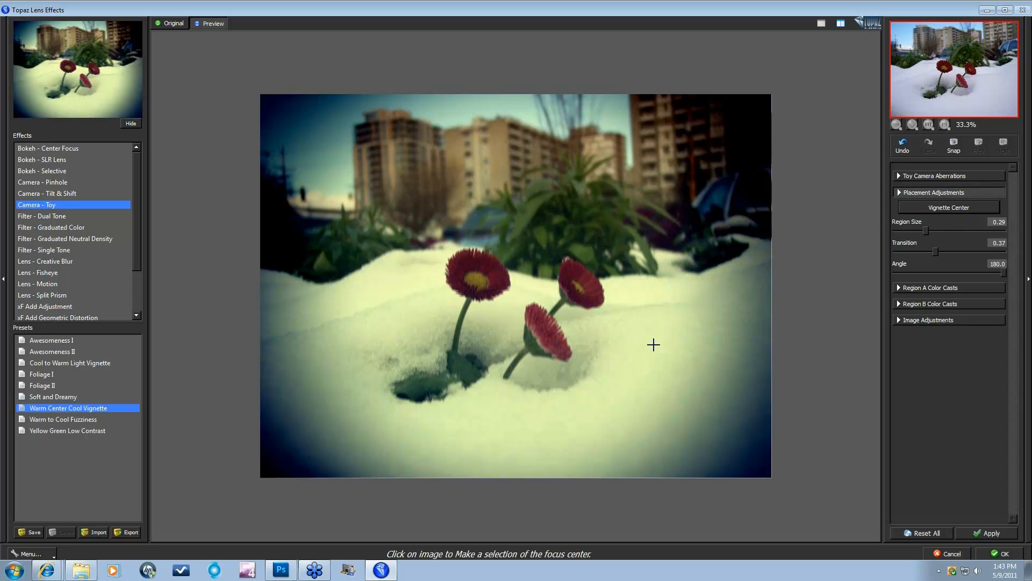
{"action": "left_click", "coordinate": [437, 245]}
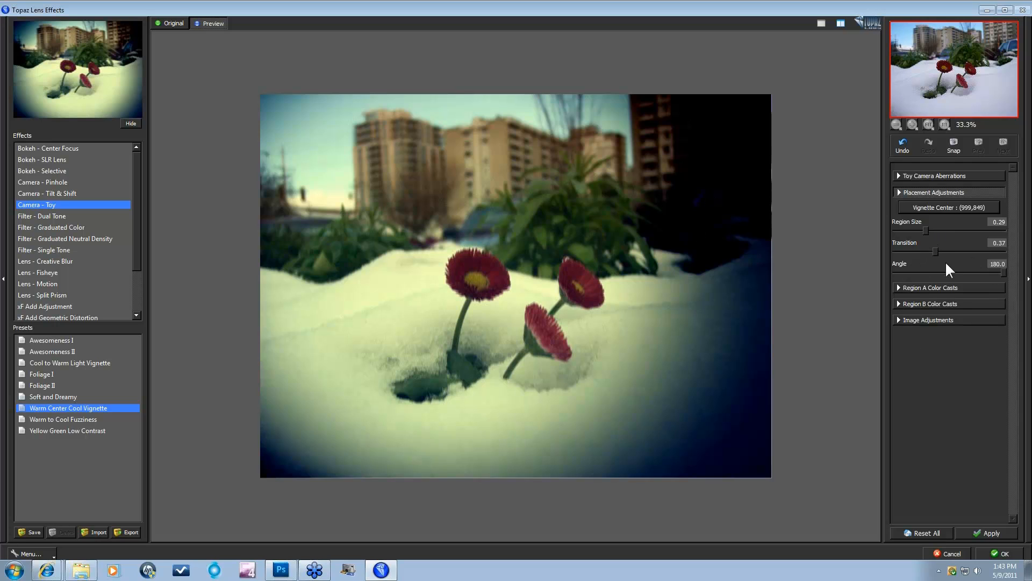
{"action": "left_click", "coordinate": [898, 287]}
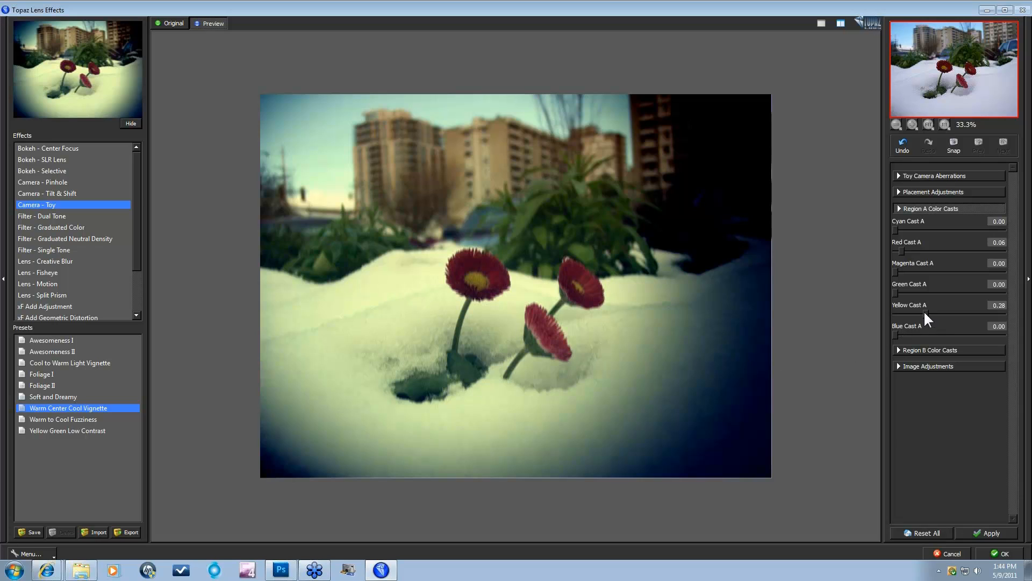
Step: Nudge Yellow Cast A down slightly, then expand Region B Color Casts and Image Adjustments
{"action": "left_click_drag", "start_coordinate": [910, 312], "coordinate": [909, 311]}
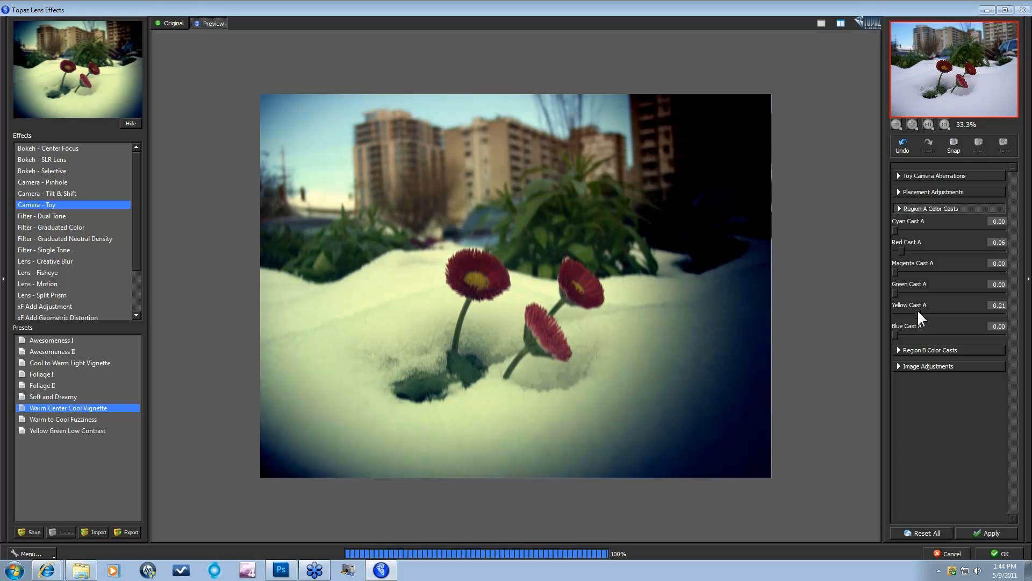
{"action": "left_click", "coordinate": [898, 350]}
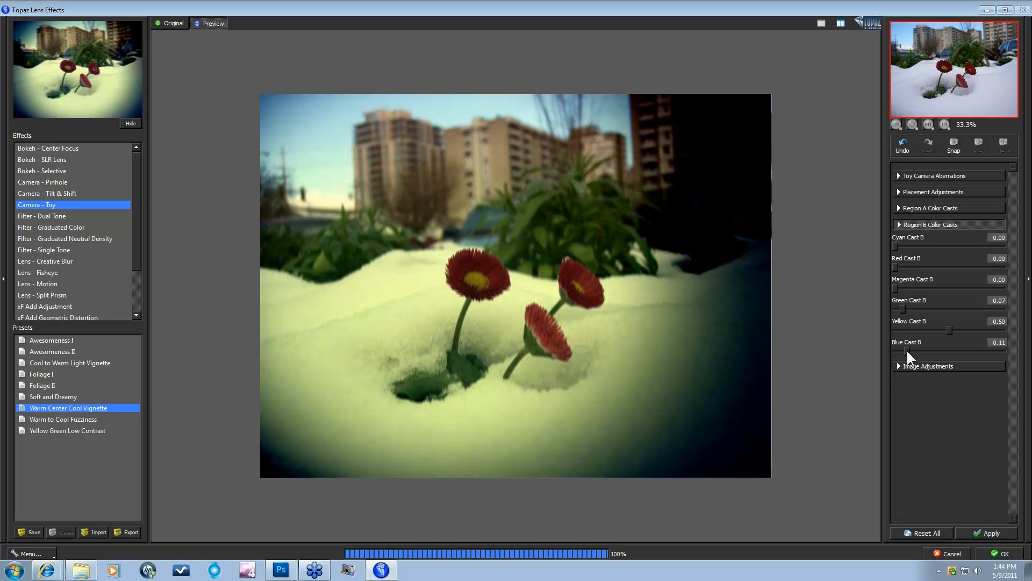
{"action": "left_click", "coordinate": [898, 367]}
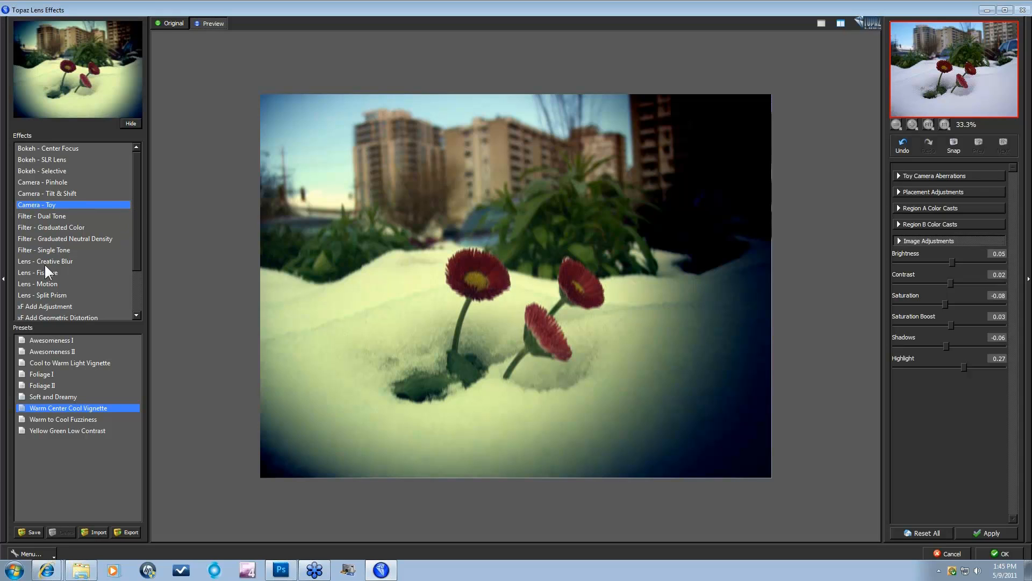
Step: Switch to the Filter - Single Tone effect and zoom the preview to 50%, 100%, then back to fit
{"action": "left_click", "coordinate": [54, 250]}
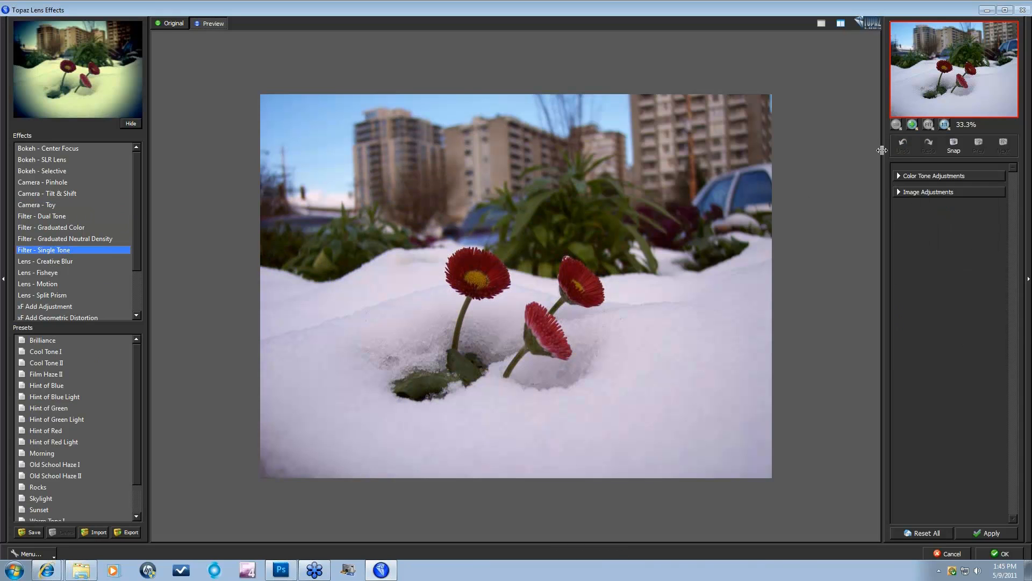
{"action": "left_click", "coordinate": [913, 124]}
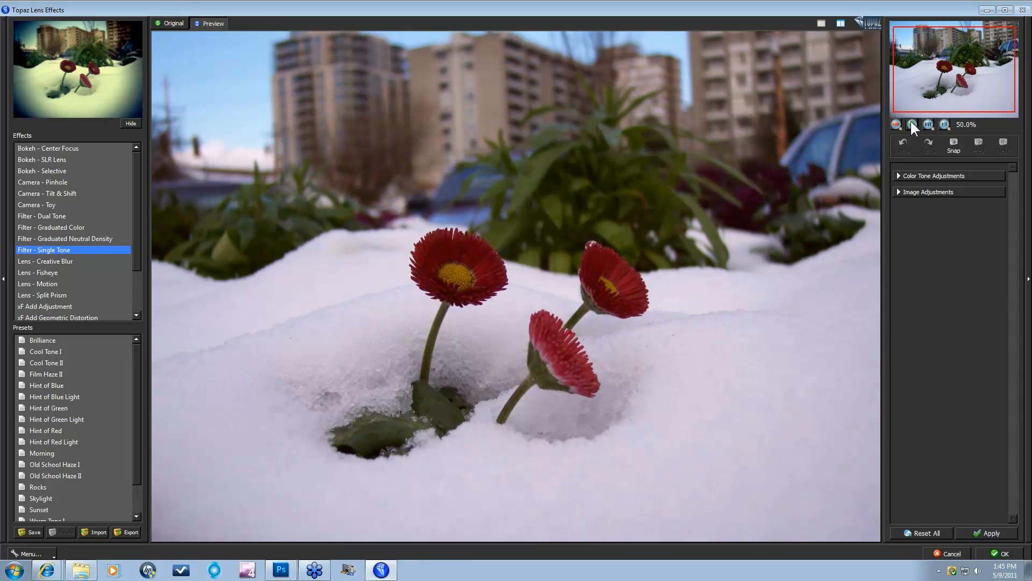
{"action": "left_click", "coordinate": [912, 124]}
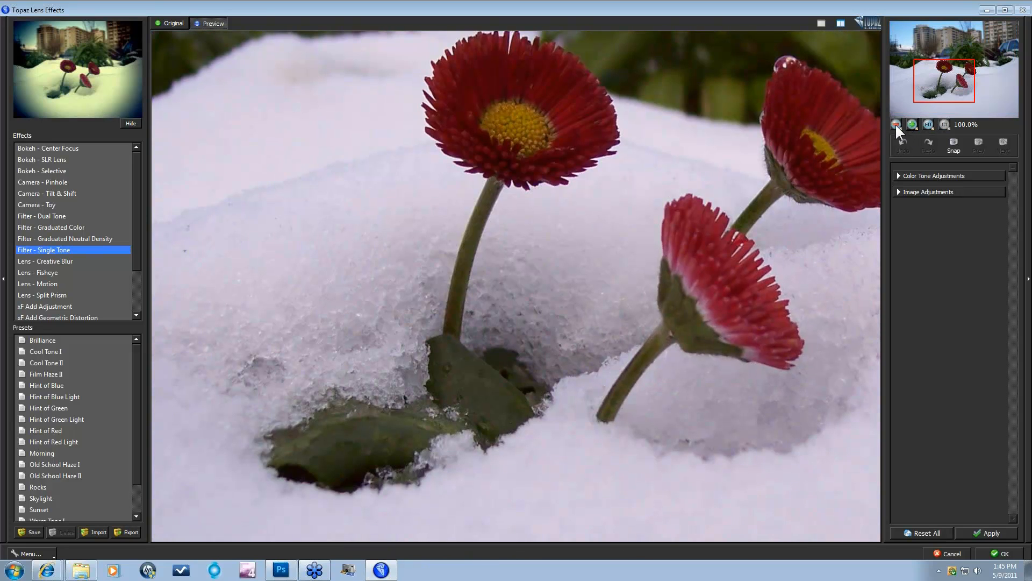
{"action": "left_click", "coordinate": [896, 124]}
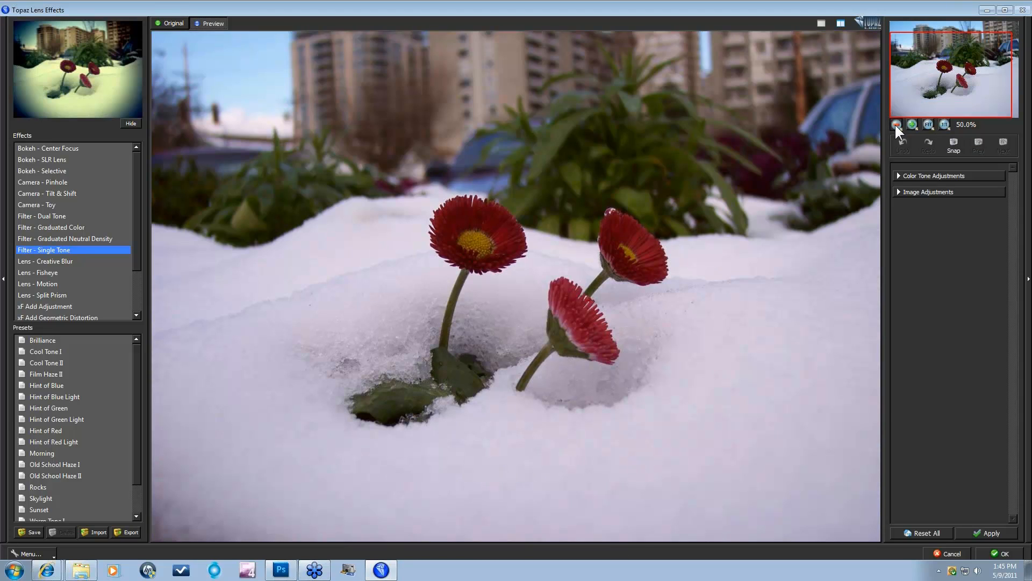
{"action": "left_click", "coordinate": [895, 125]}
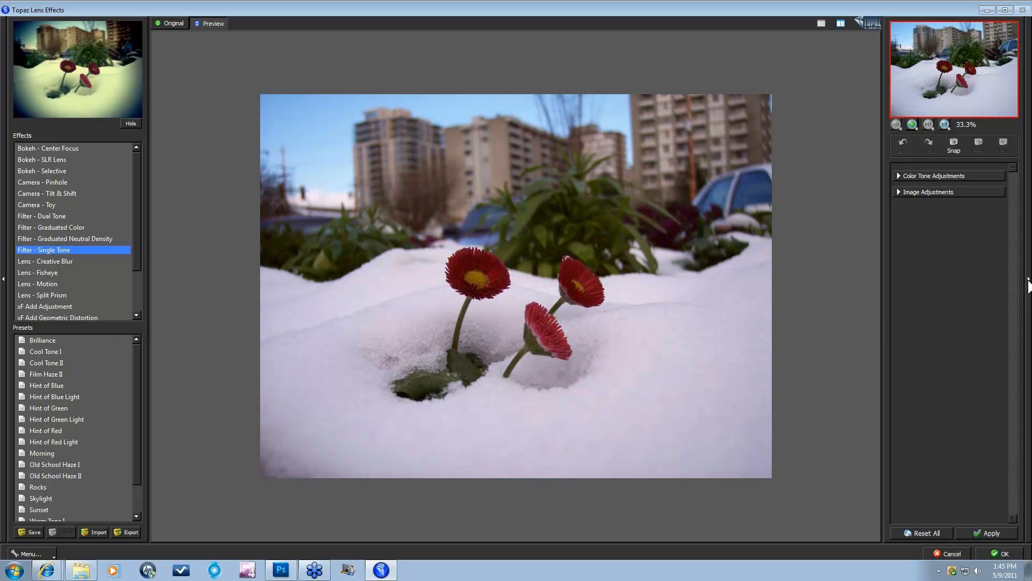
Step: Hide the side panels to view the photo at 50% in a wider preview, then restore both panels
{"action": "left_click", "coordinate": [3, 279]}
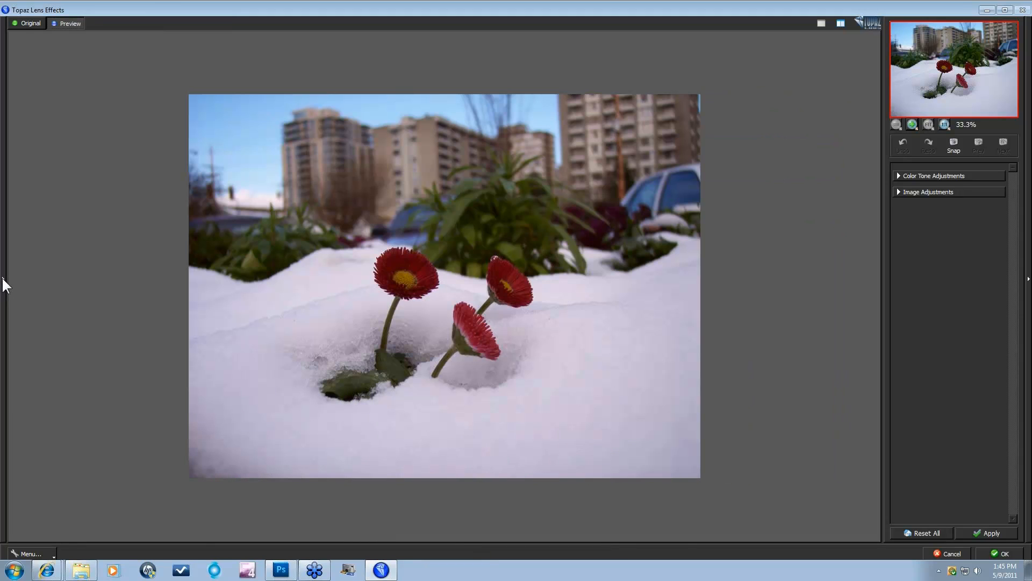
{"action": "left_click", "coordinate": [913, 124]}
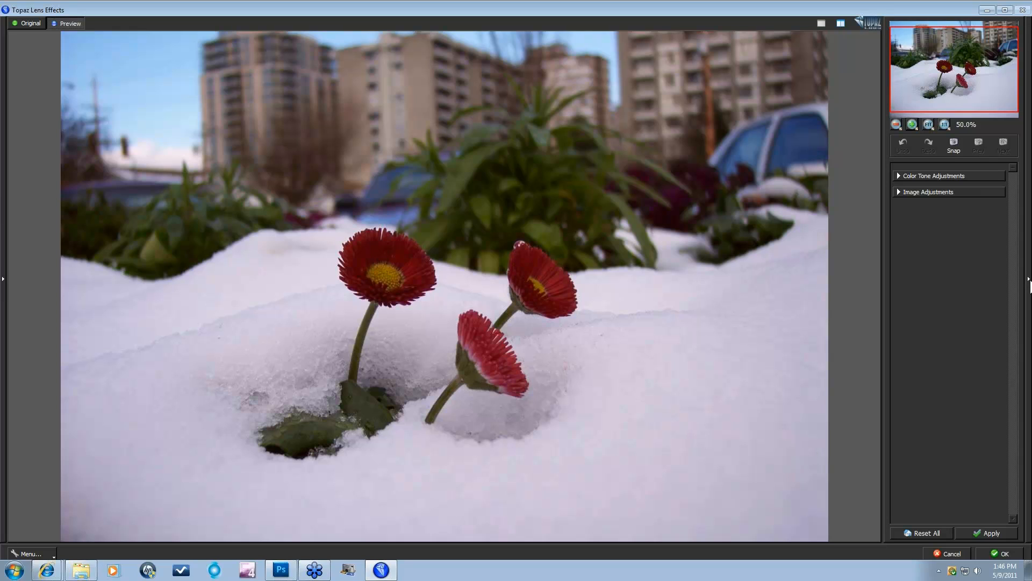
{"action": "left_click", "coordinate": [1029, 284]}
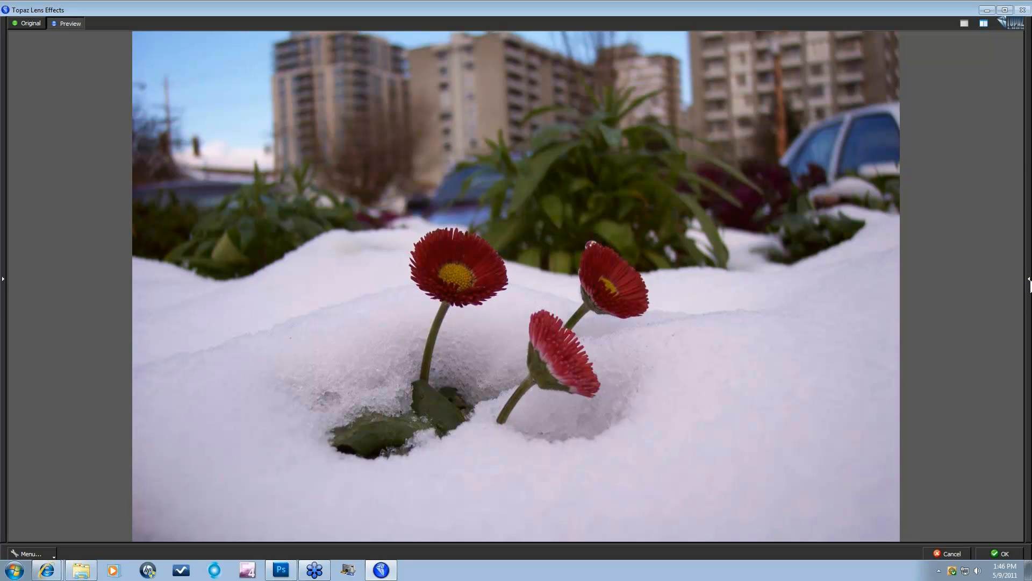
{"action": "left_click", "coordinate": [1029, 283]}
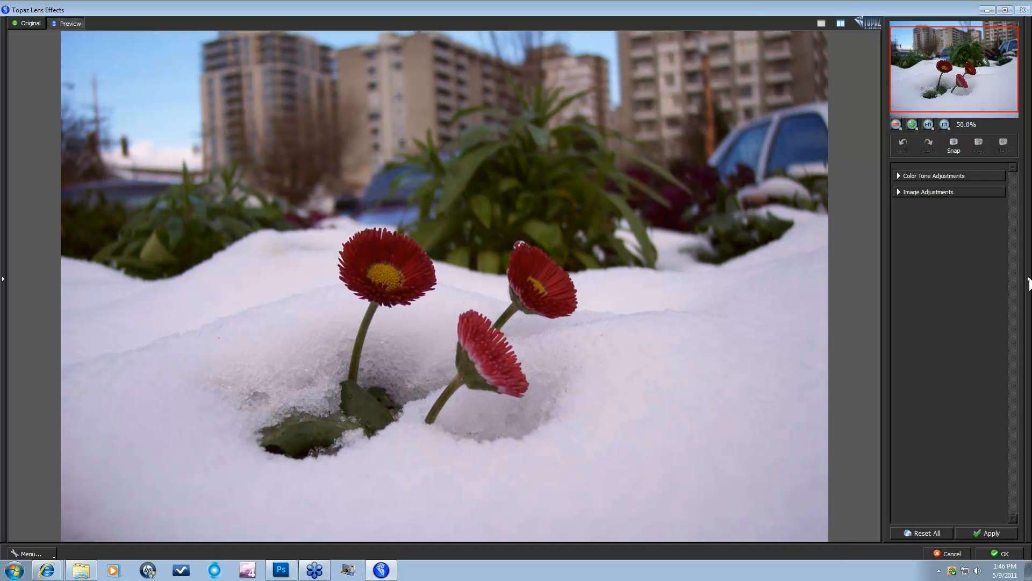
{"action": "left_click", "coordinate": [5, 279]}
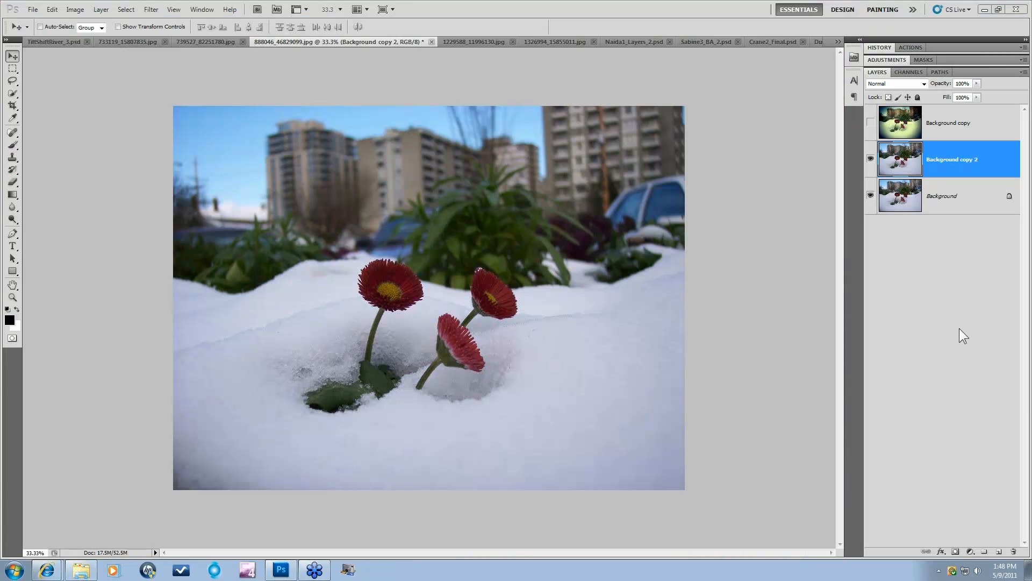
Step: Show and select the Background copy layer, then open it in Topaz Adjust 4
{"action": "left_click", "coordinate": [871, 123]}
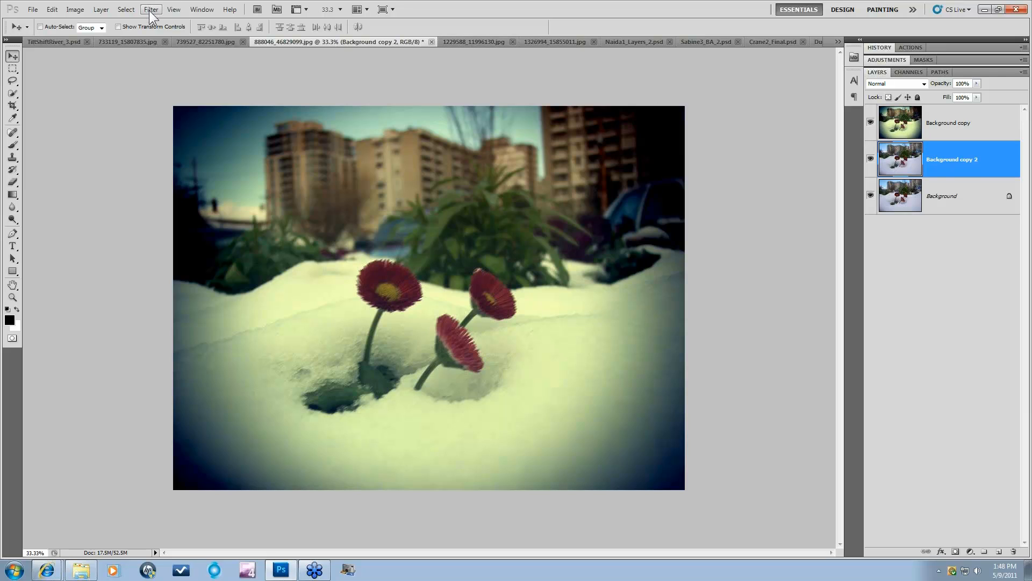
{"action": "left_click", "coordinate": [940, 125]}
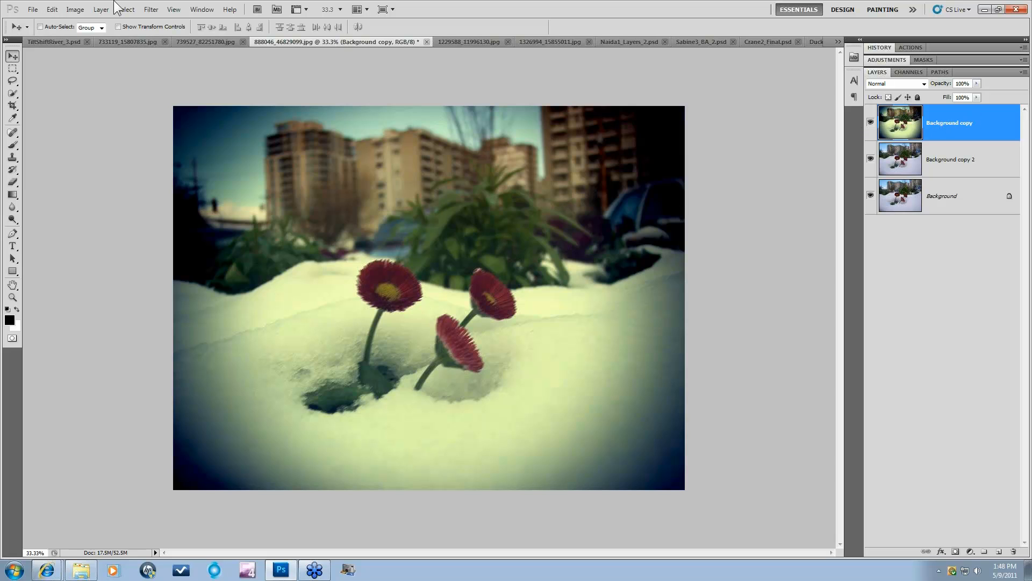
{"action": "left_click", "coordinate": [151, 9]}
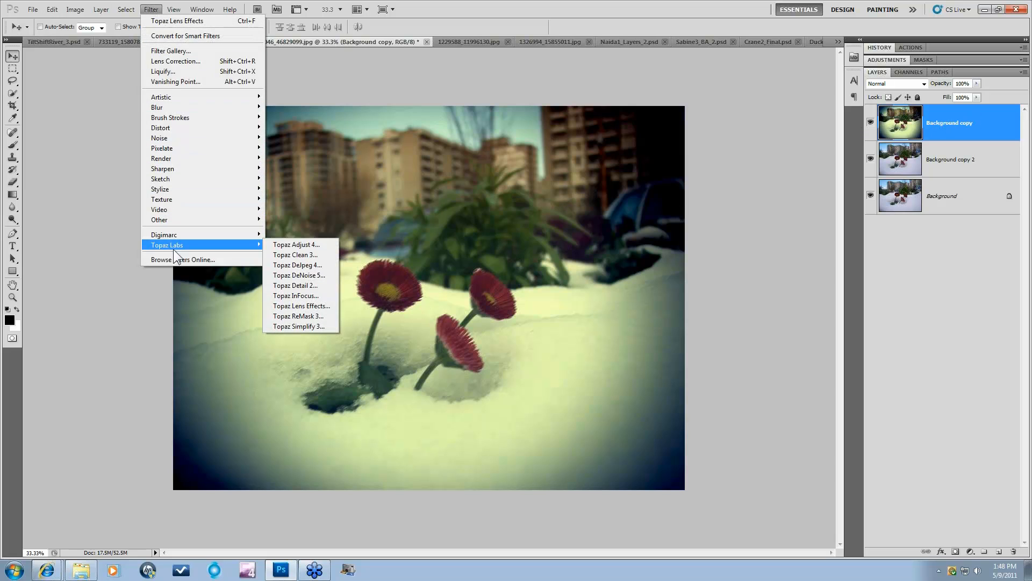
{"action": "mouse_move", "coordinate": [246, 249]}
{"action": "left_click", "coordinate": [296, 245]}
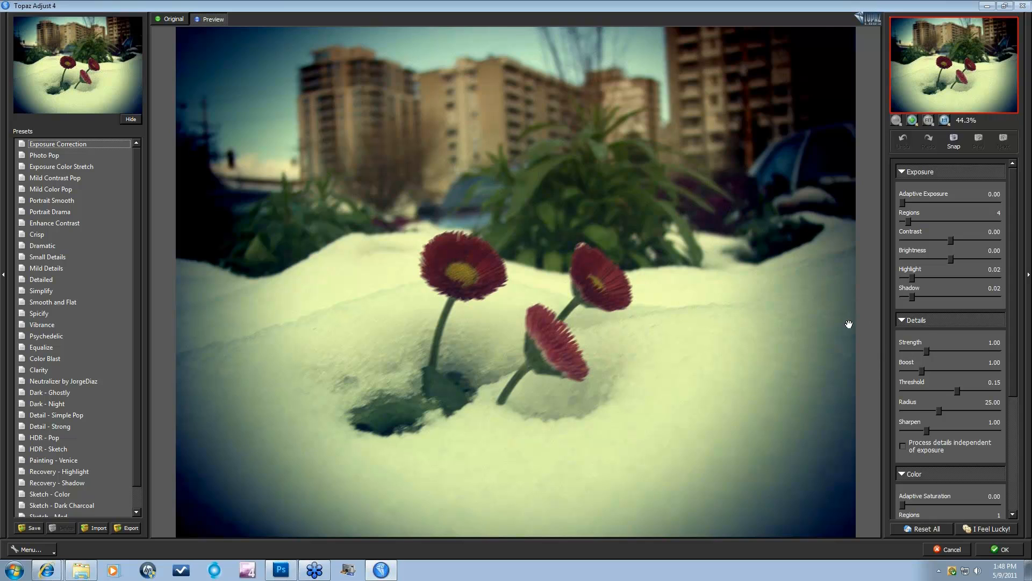
Step: Raise Adaptive Exposure slightly, preview Photo Pop and Exposure Color Stretch, then cancel back to Photoshop
{"action": "left_click", "coordinate": [901, 201]}
{"action": "left_click_drag", "start_coordinate": [905, 201], "coordinate": [907, 198]}
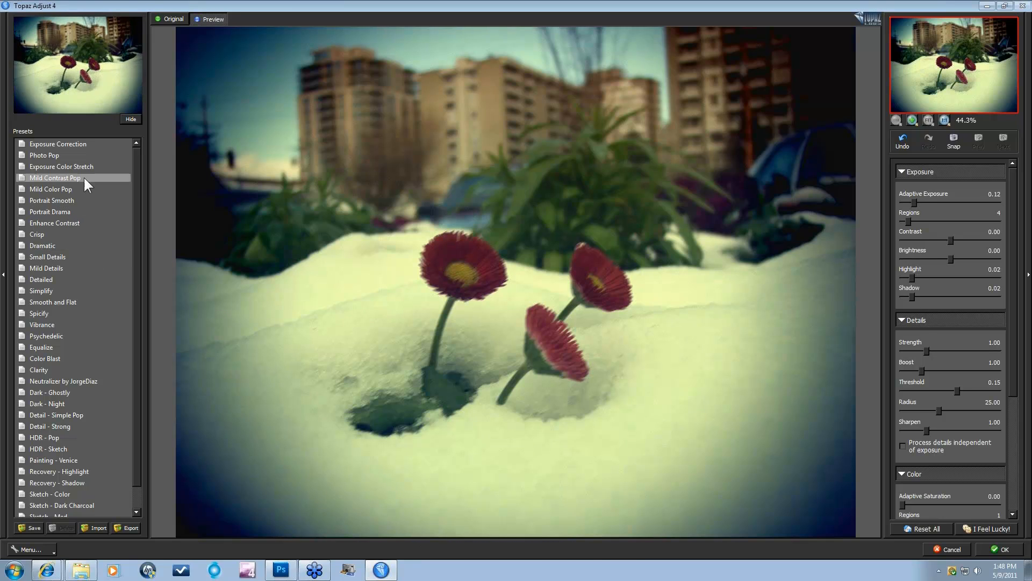
{"action": "left_click", "coordinate": [77, 154]}
{"action": "key", "text": "Down"}
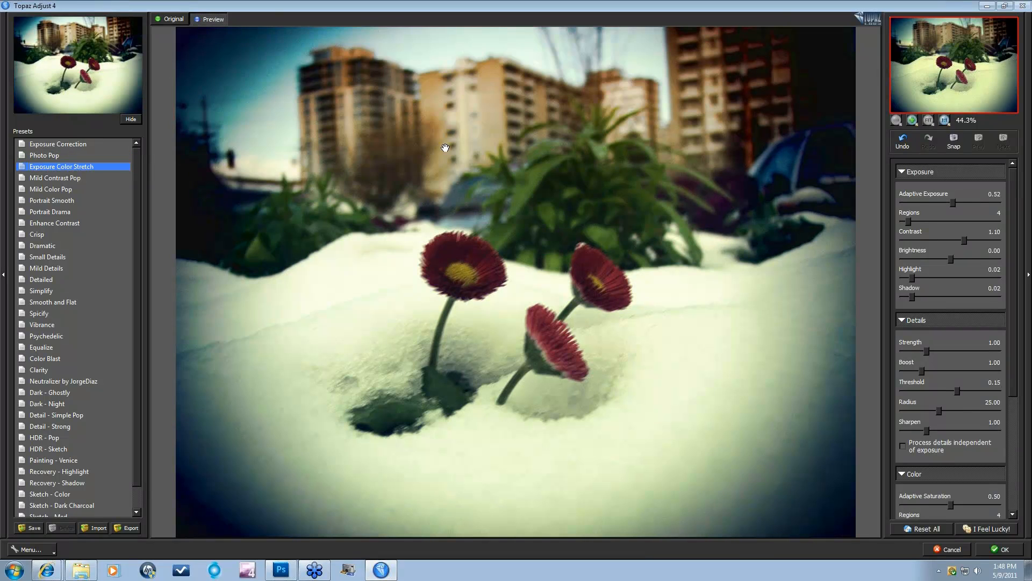
{"action": "left_click", "coordinate": [948, 547]}
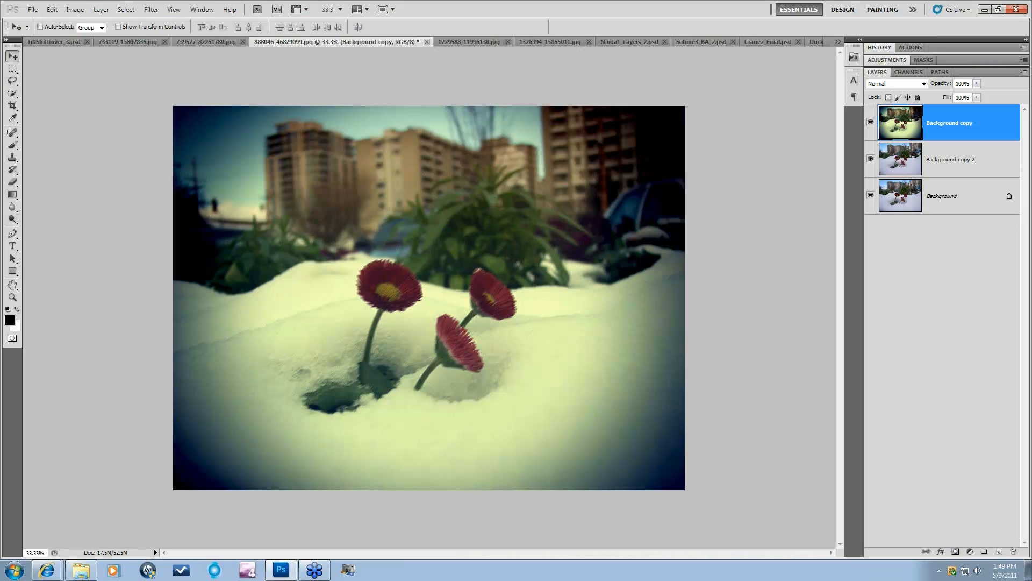